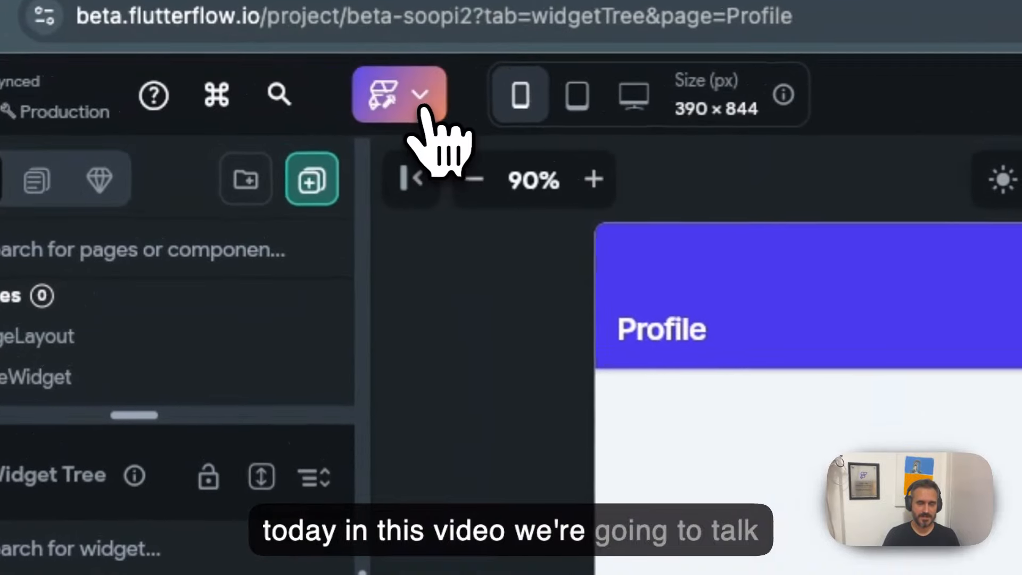
Step: Look through the available AI tools and view the new page generator's prompt dialog
{"action": "left_click", "coordinate": [300, 92]}
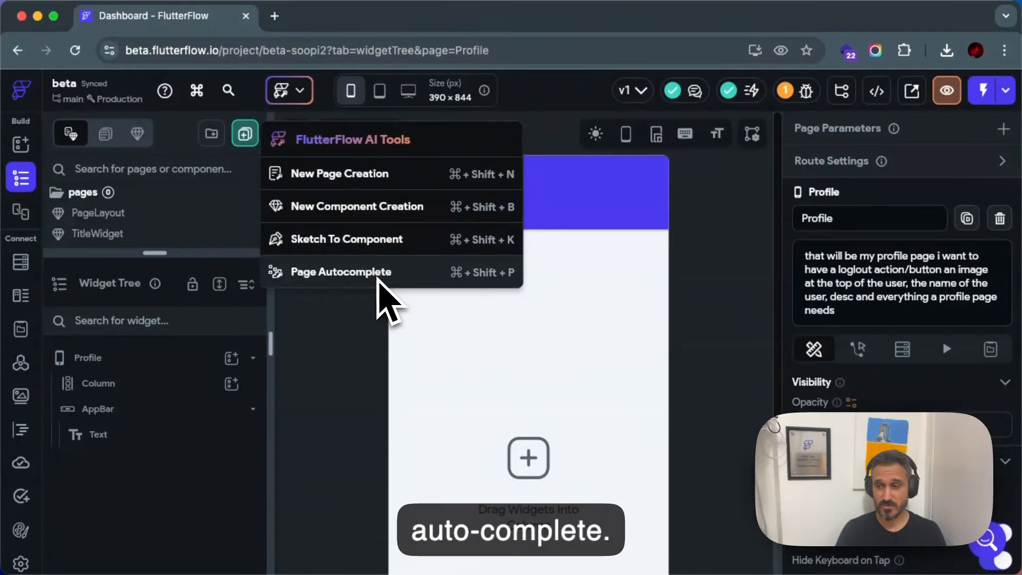
{"action": "left_click", "coordinate": [356, 344]}
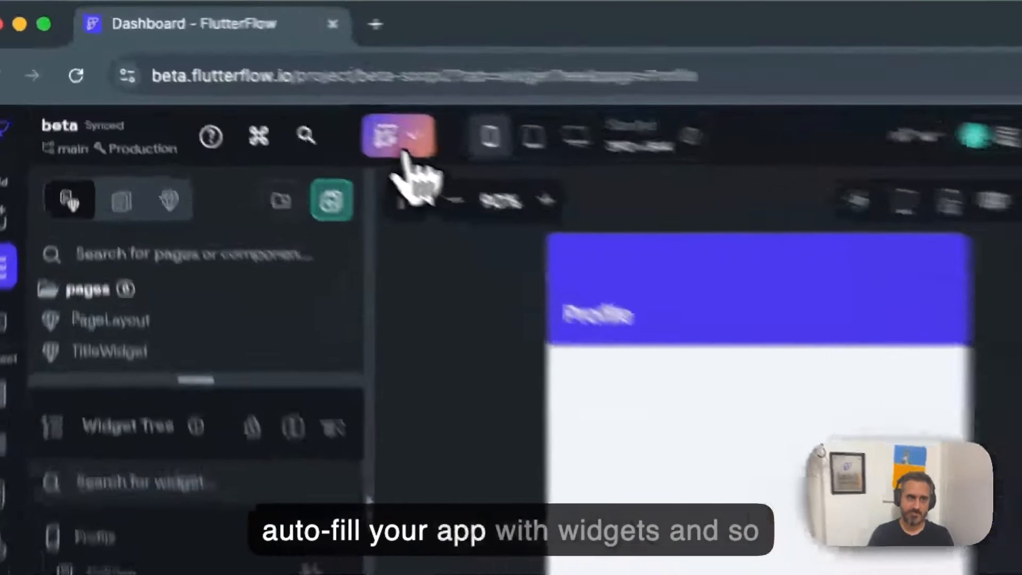
{"action": "left_click", "coordinate": [292, 94]}
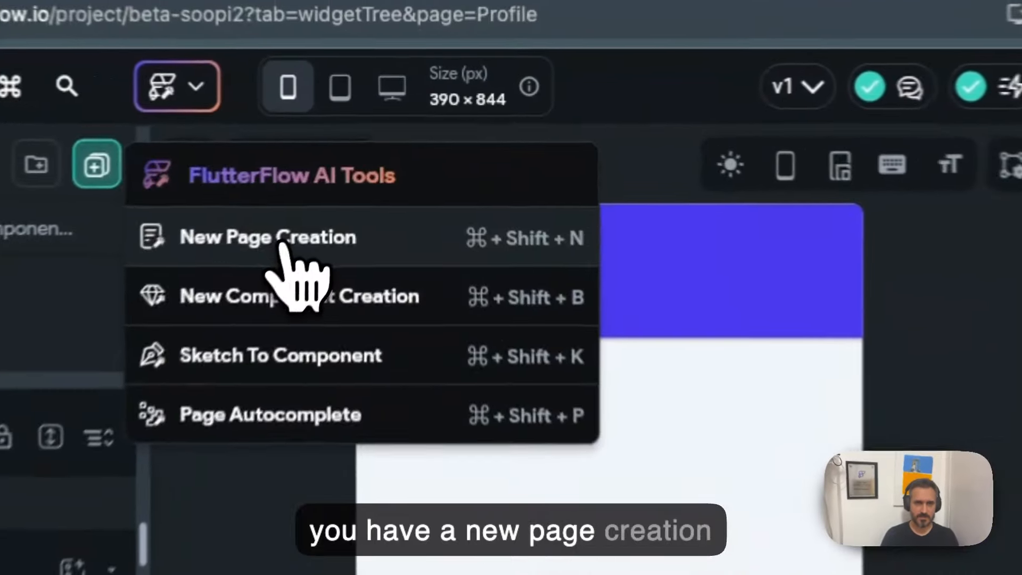
{"action": "left_click", "coordinate": [330, 176]}
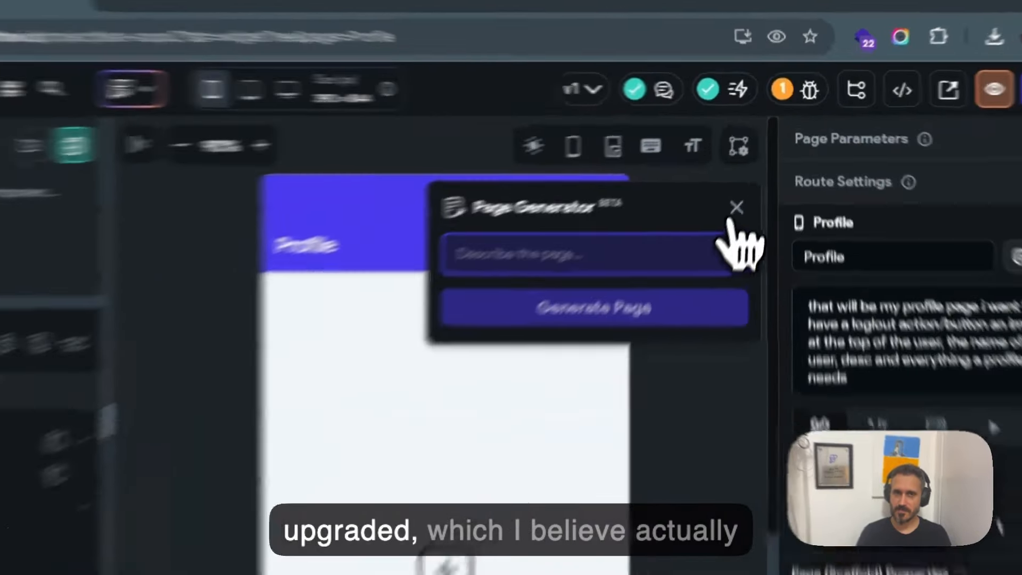
{"action": "left_click", "coordinate": [736, 209]}
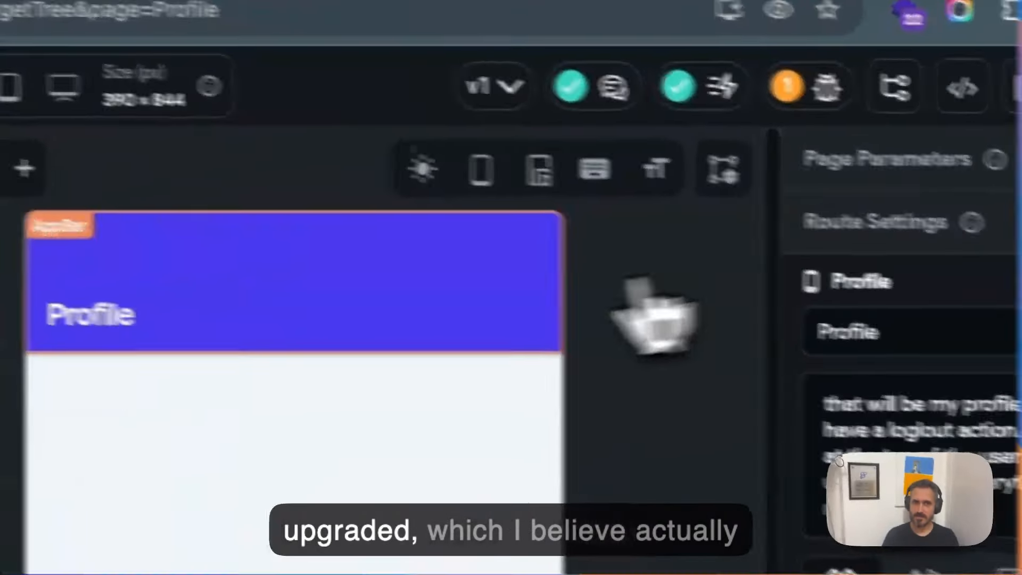
{"action": "left_click", "coordinate": [133, 89]}
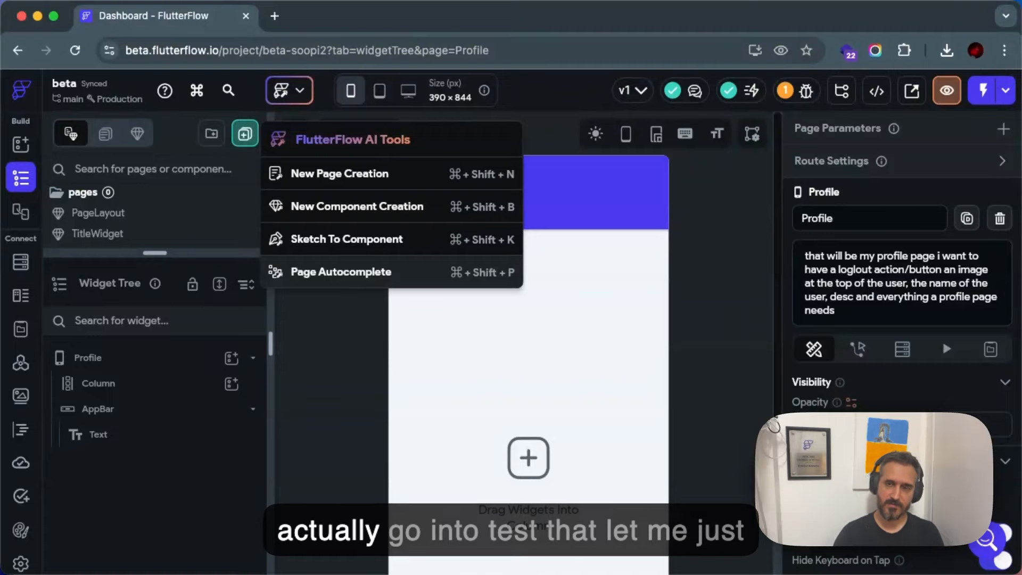
{"action": "left_click", "coordinate": [353, 351]}
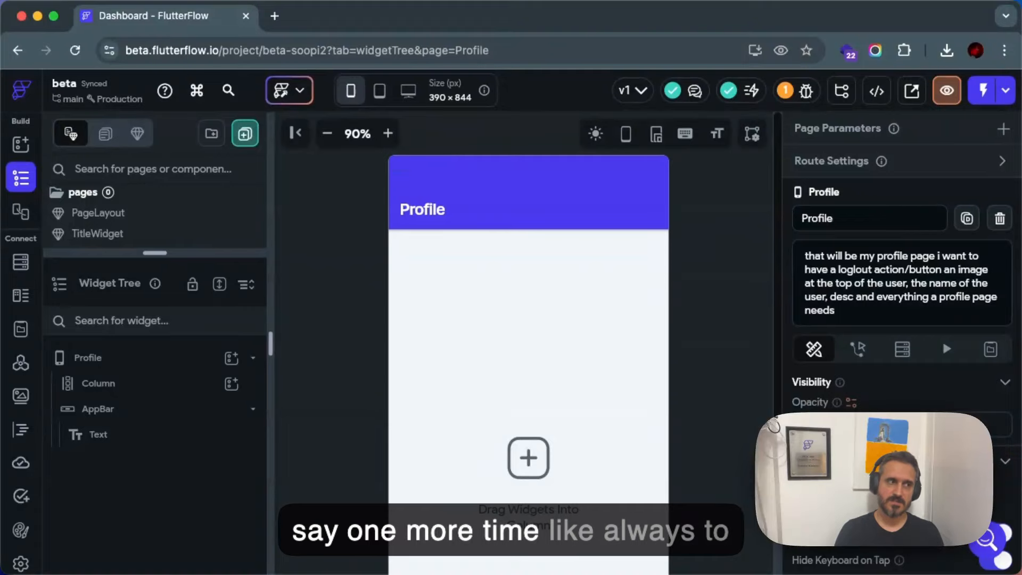
{"action": "key", "text": "super+Tab"}
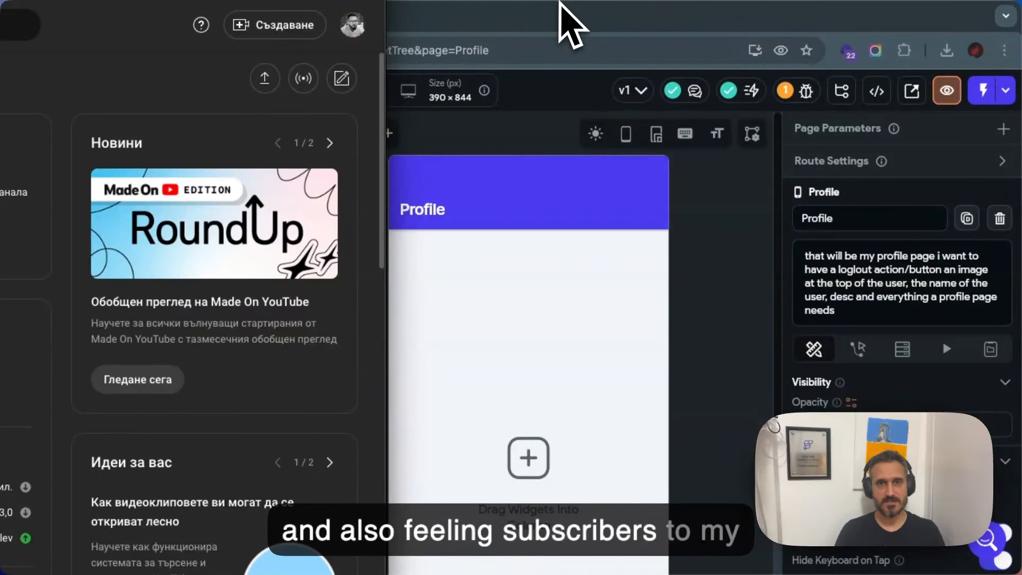
{"action": "left_click_drag", "start_coordinate": [559, 11], "coordinate": [713, 11]}
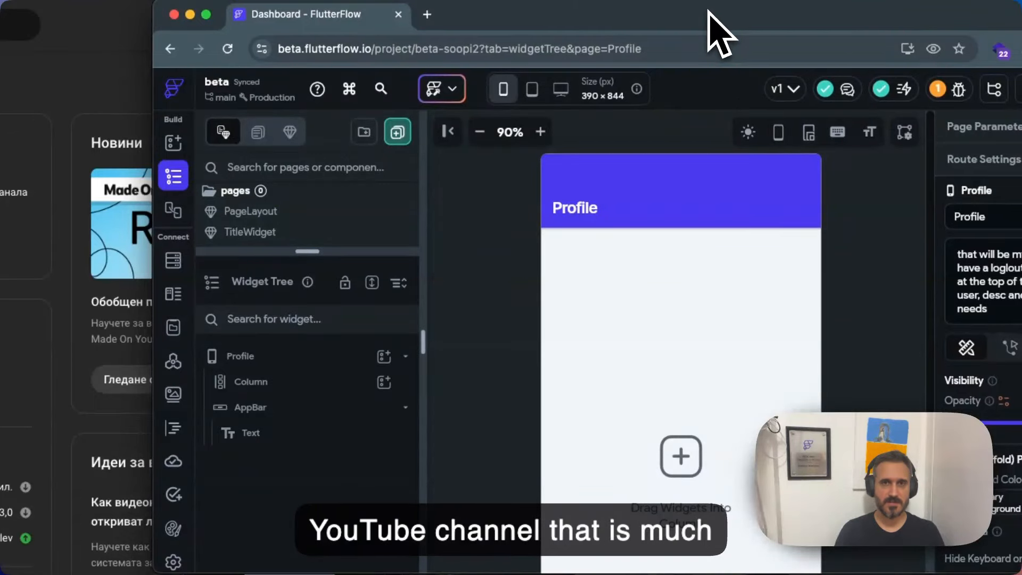
{"action": "left_click_drag", "start_coordinate": [708, 11], "coordinate": [554, 12]}
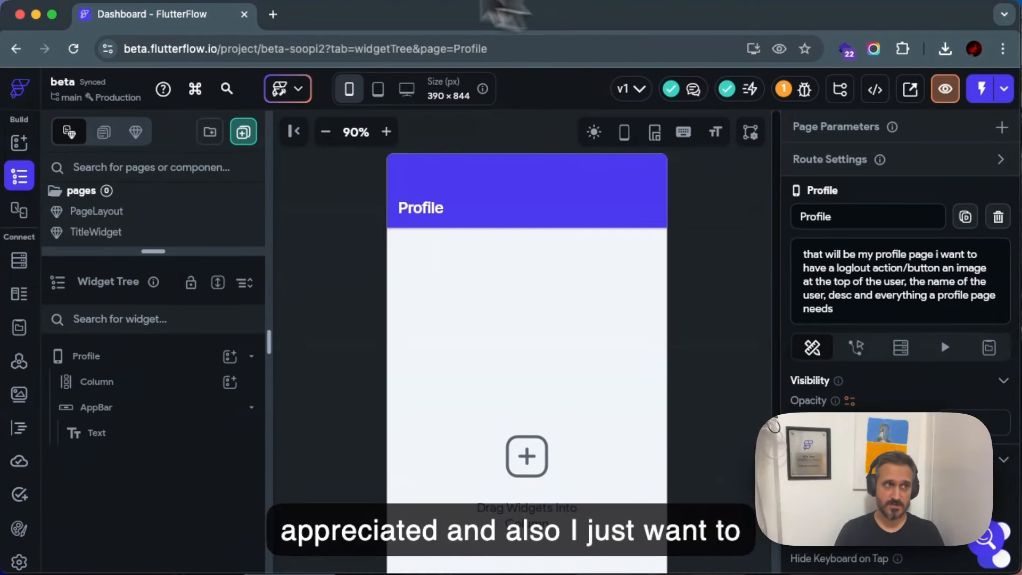
{"action": "key", "text": "super+Tab"}
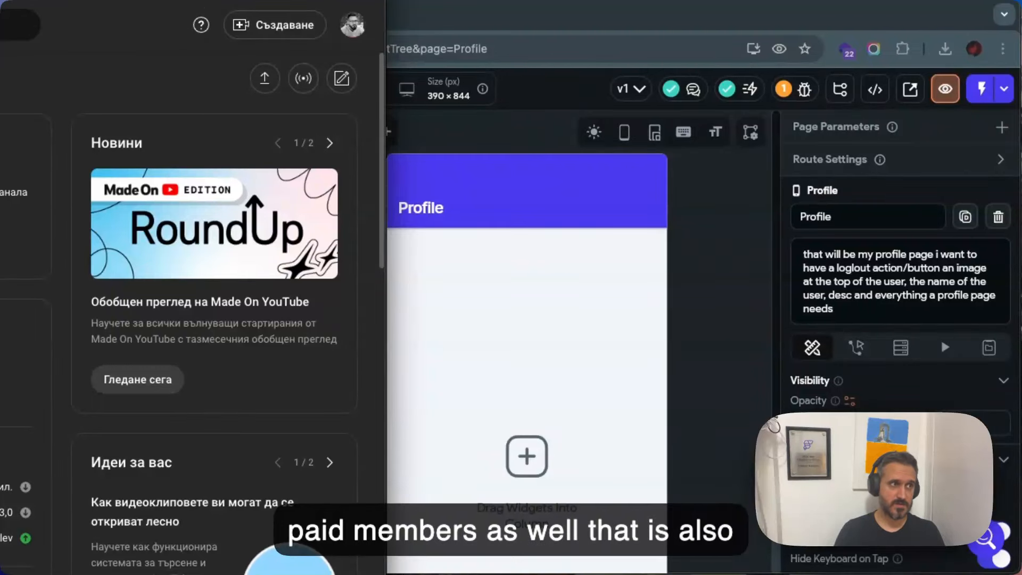
{"action": "key", "text": "super+Tab"}
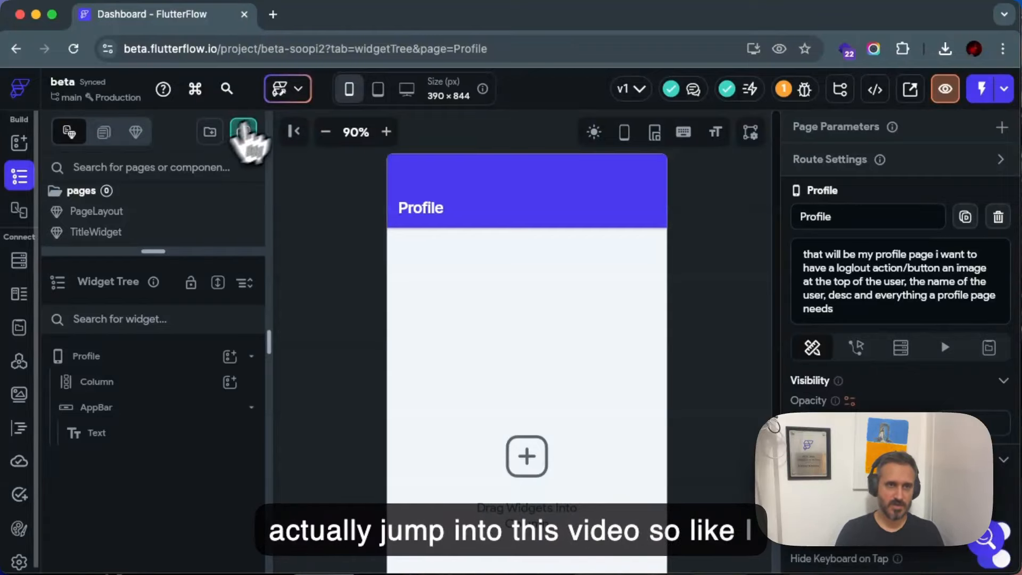
Step: Review the project's version details, the list of AI tools and the Profile page's description text
{"action": "left_click", "coordinate": [289, 95]}
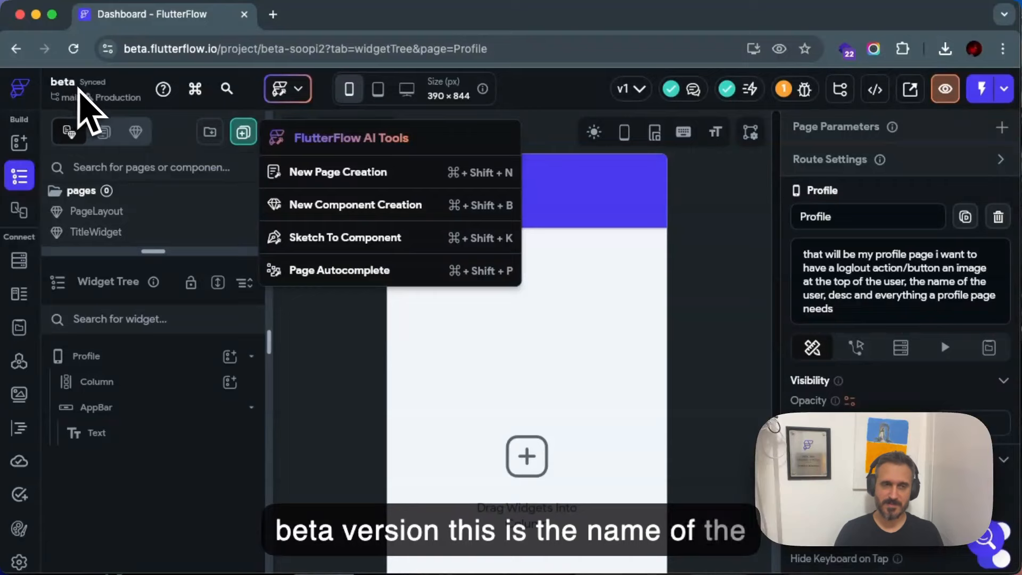
{"action": "left_click", "coordinate": [325, 341]}
{"action": "mouse_move", "coordinate": [109, 134]}
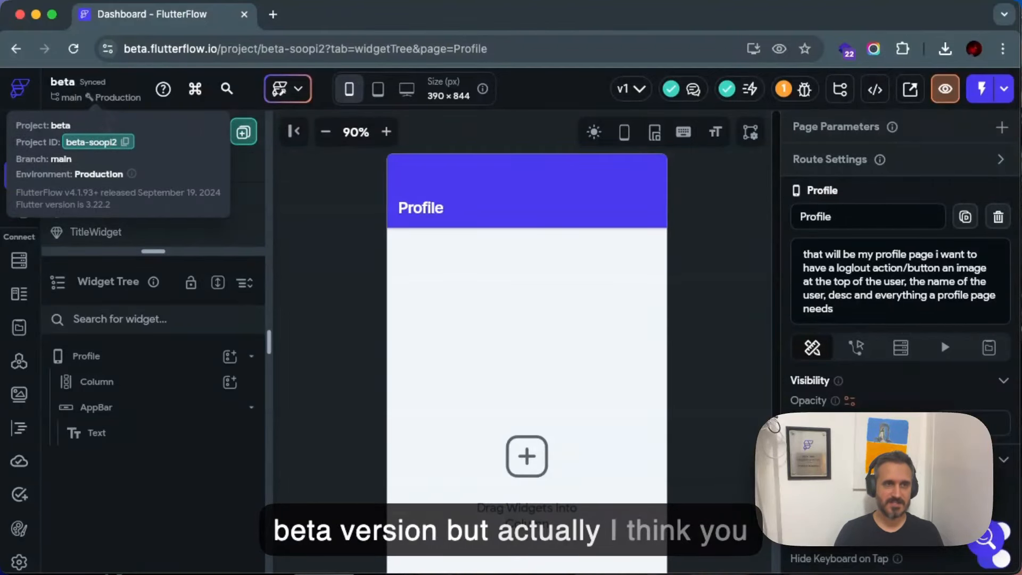
{"action": "left_click_drag", "start_coordinate": [105, 193], "coordinate": [75, 193]}
{"action": "left_click", "coordinate": [294, 94]}
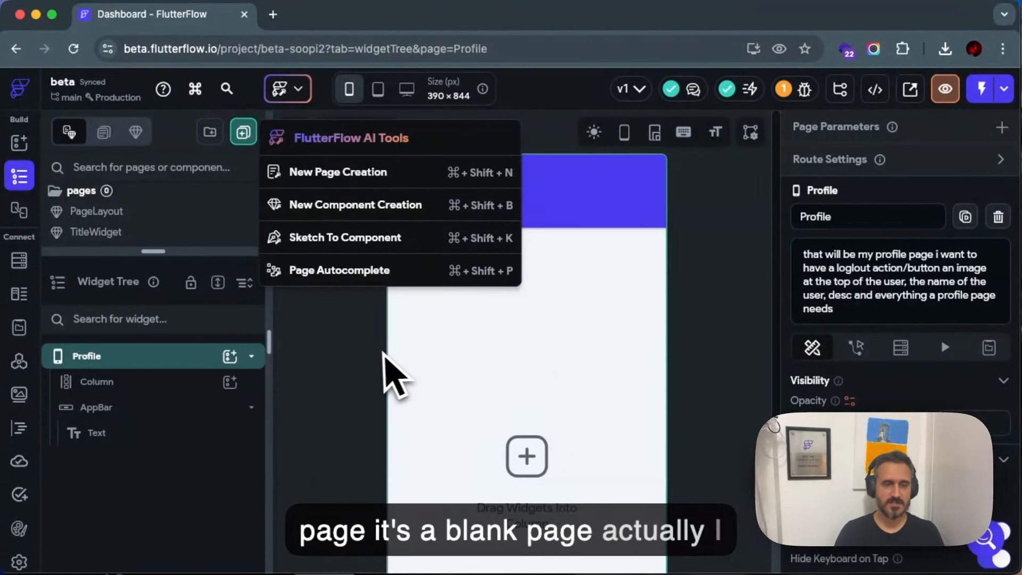
{"action": "left_click", "coordinate": [341, 357]}
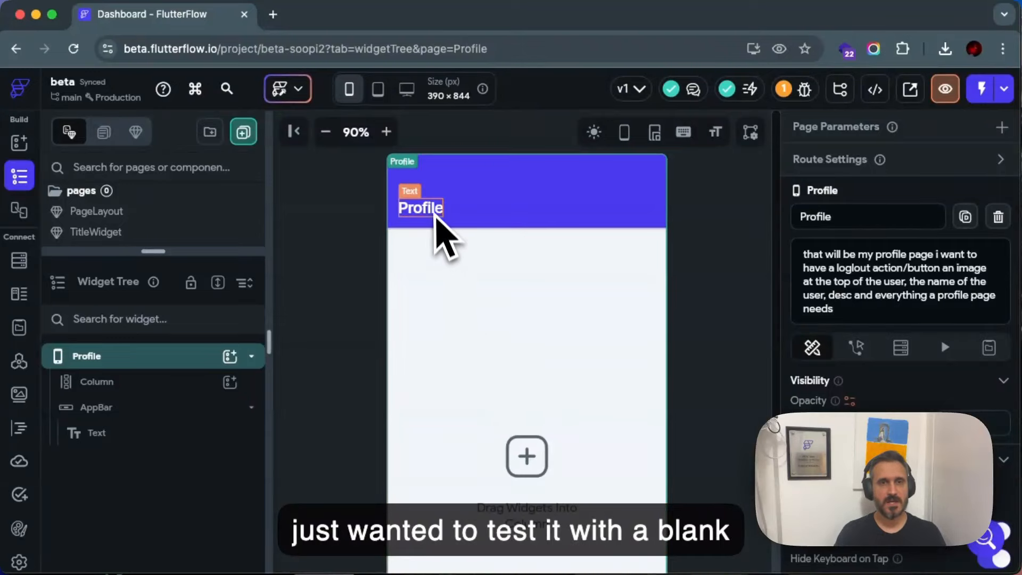
{"action": "left_click", "coordinate": [433, 211]}
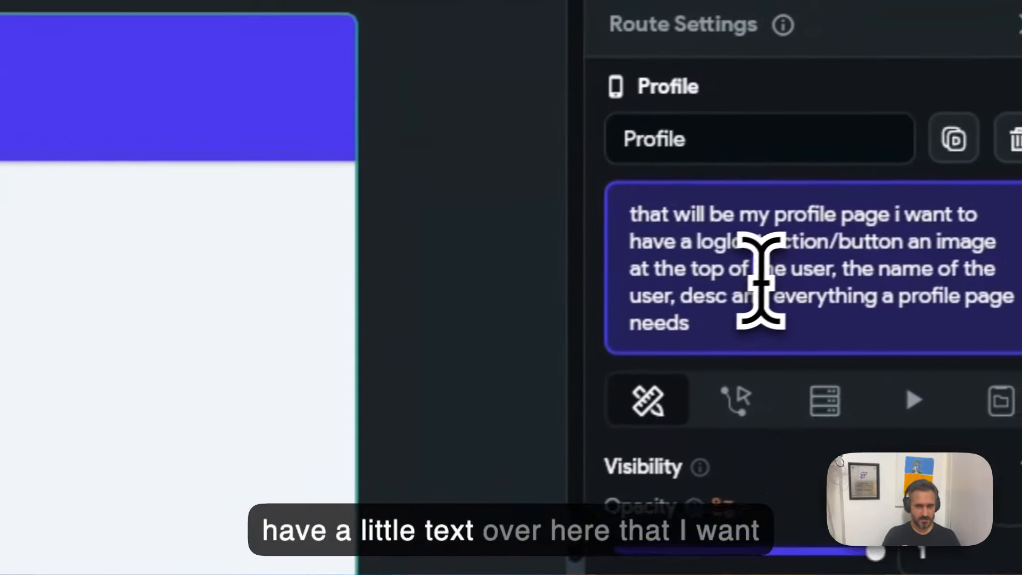
{"action": "triple_click", "coordinate": [761, 281]}
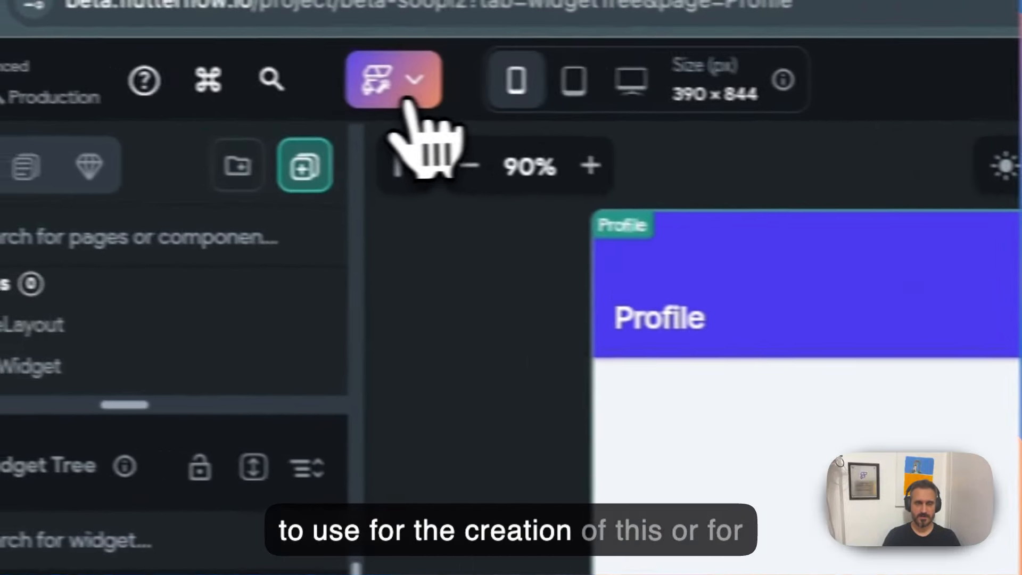
{"action": "left_click", "coordinate": [34, 46]}
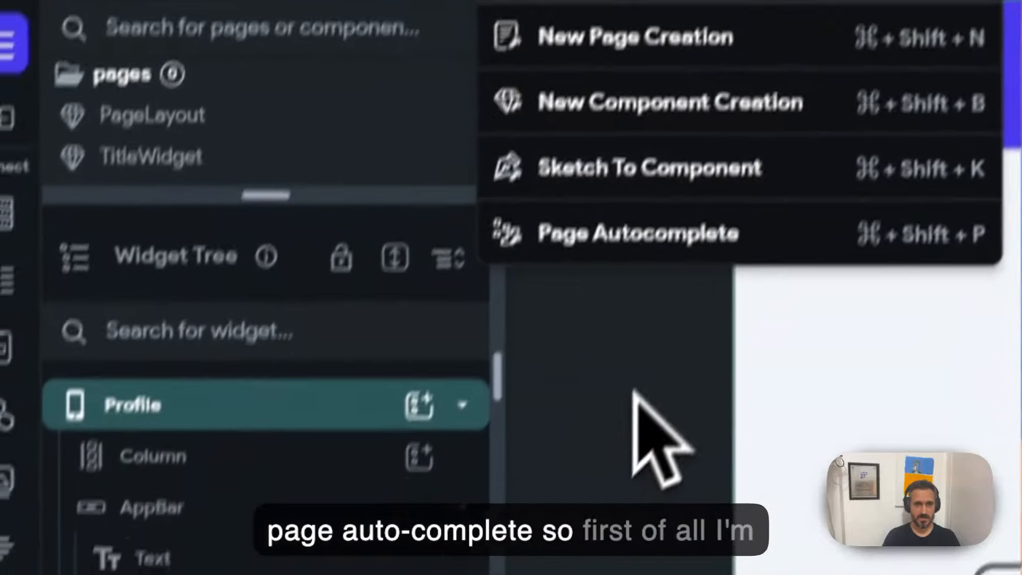
{"action": "left_click", "coordinate": [575, 349]}
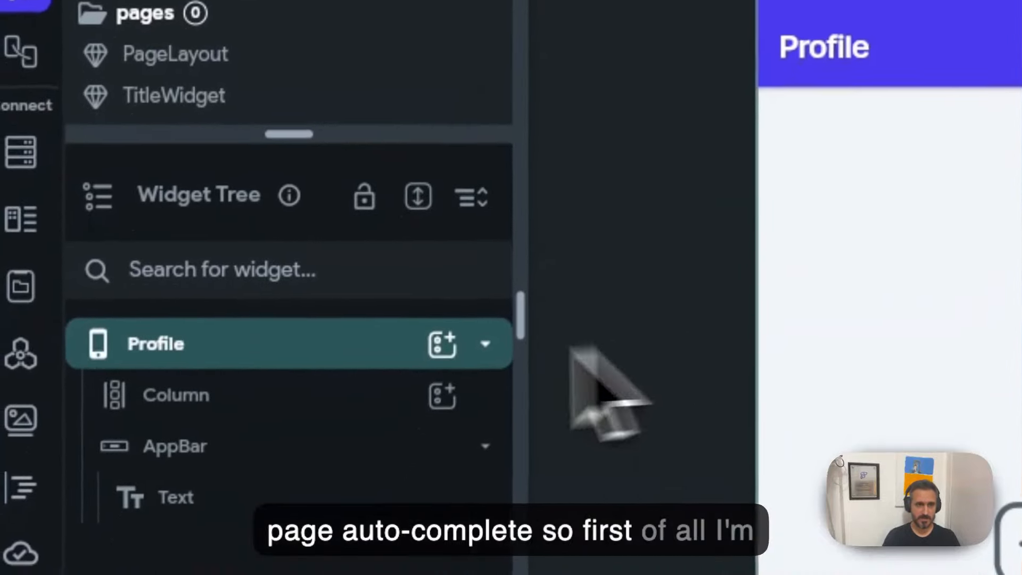
Step: Try Page Autocomplete on the Profile page's Column and discard the generated content
{"action": "left_click", "coordinate": [314, 384]}
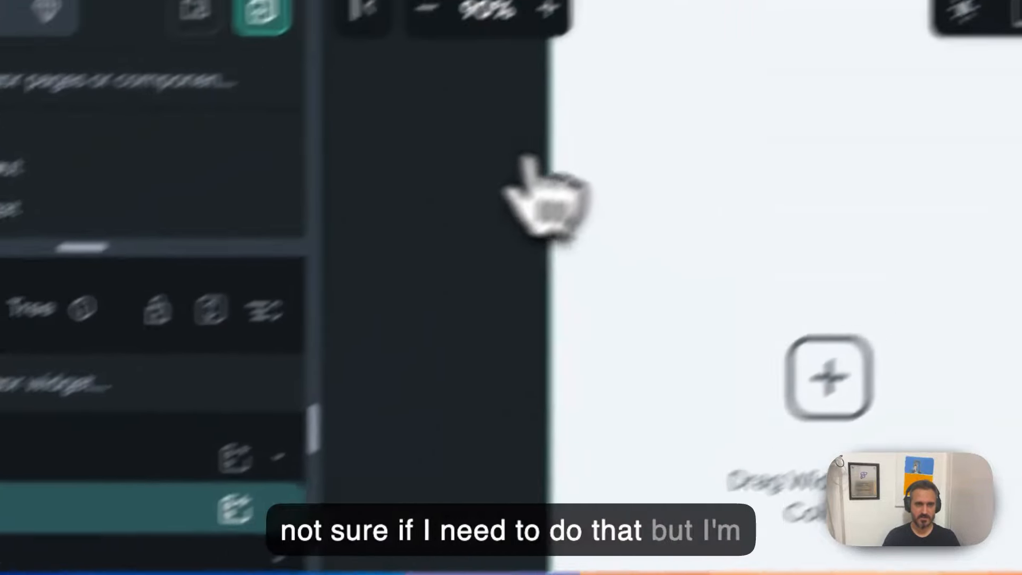
{"action": "left_click", "coordinate": [290, 90]}
{"action": "left_click", "coordinate": [290, 89]}
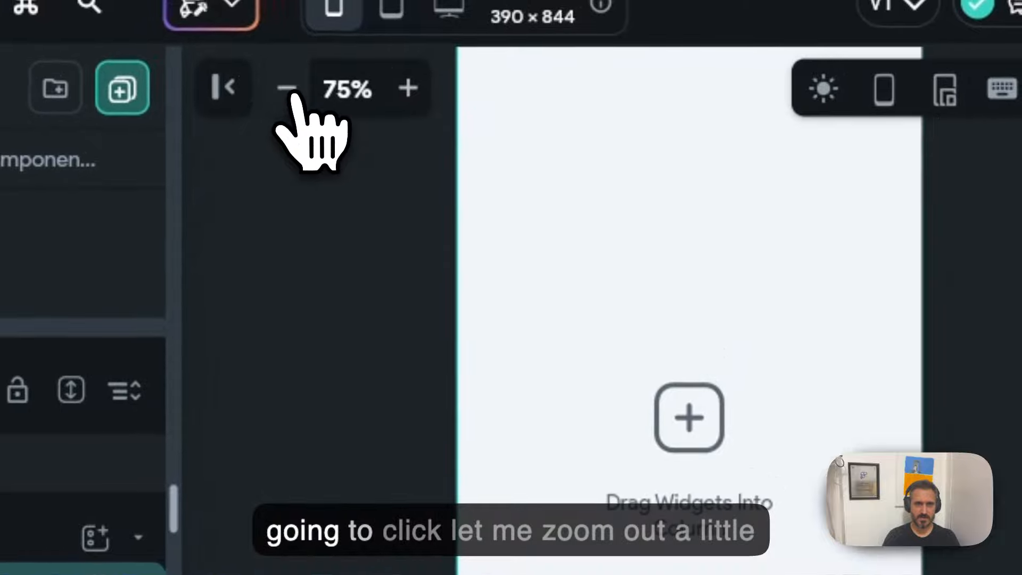
{"action": "left_click", "coordinate": [290, 89]}
{"action": "left_click", "coordinate": [290, 90]}
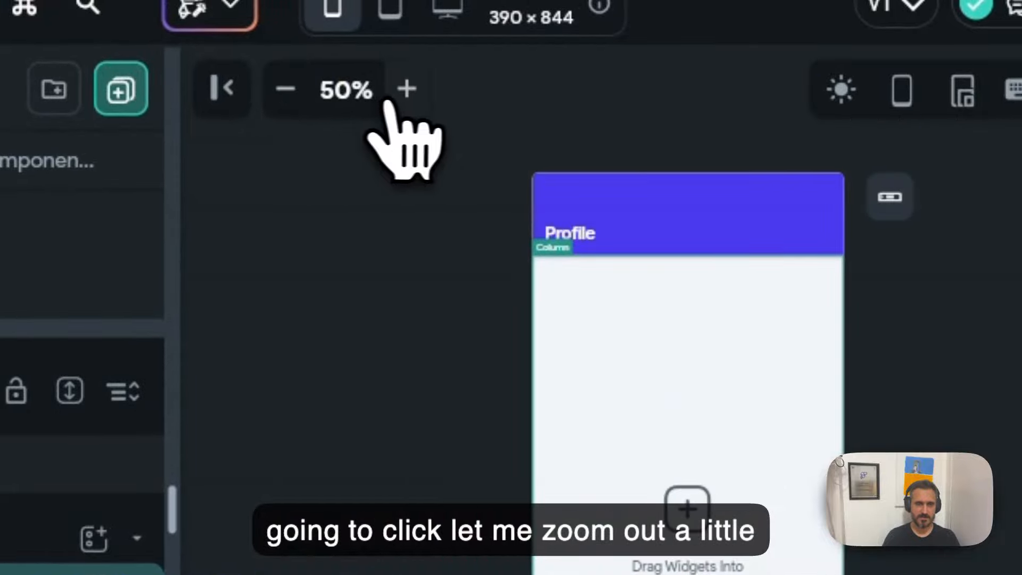
{"action": "left_click", "coordinate": [406, 89]}
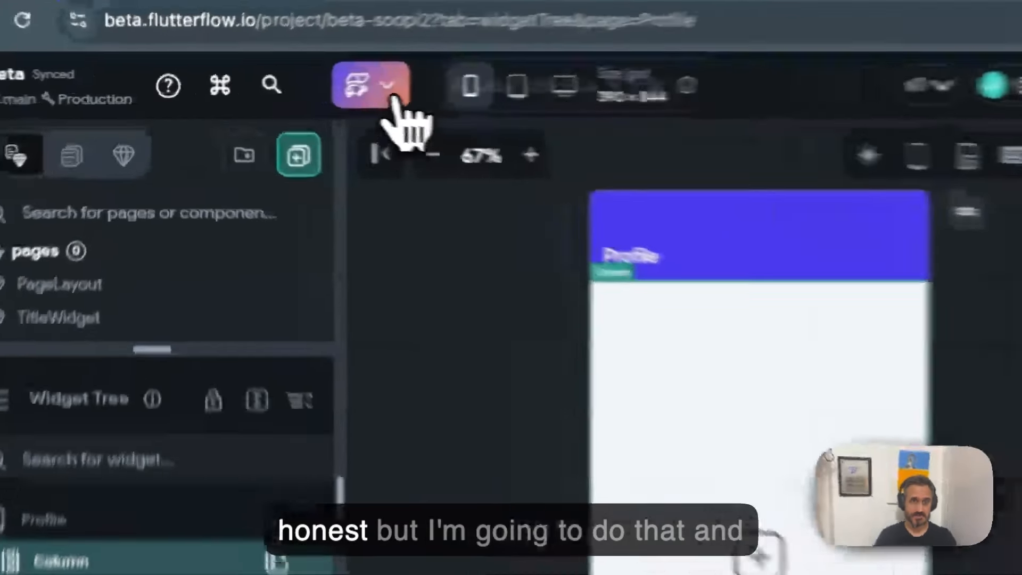
{"action": "left_click", "coordinate": [298, 89]}
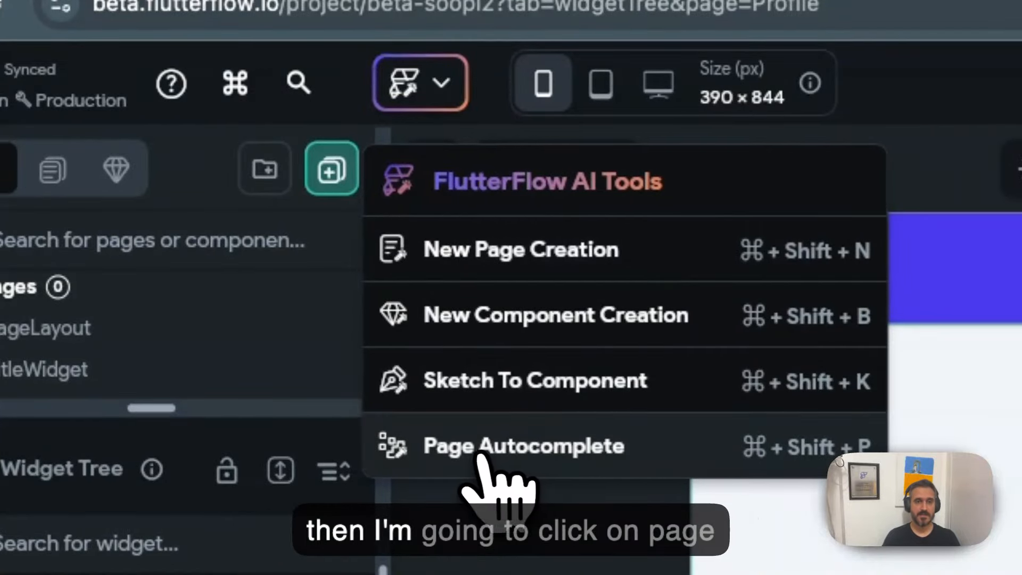
{"action": "left_click", "coordinate": [498, 457]}
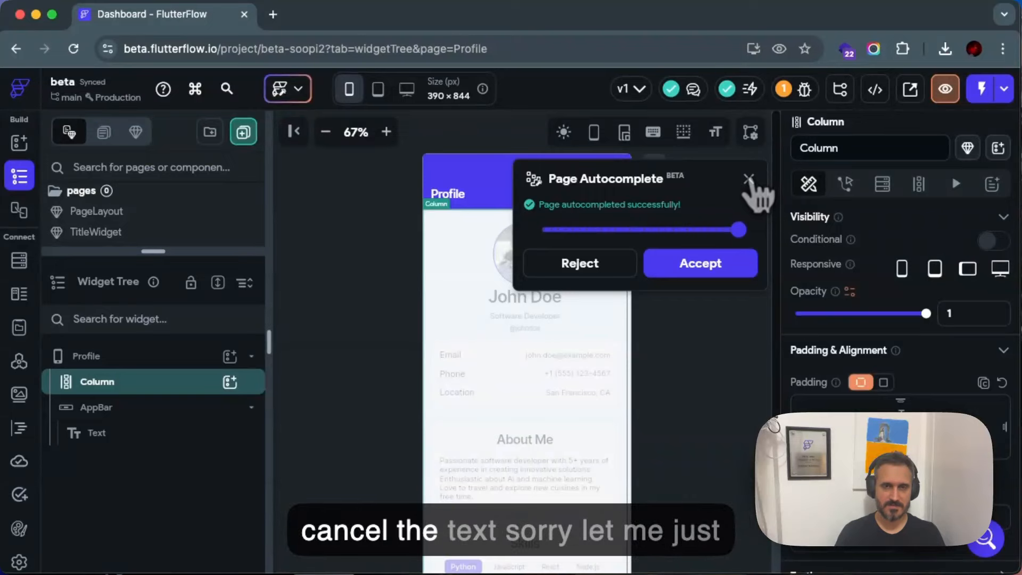
{"action": "left_click", "coordinate": [749, 180]}
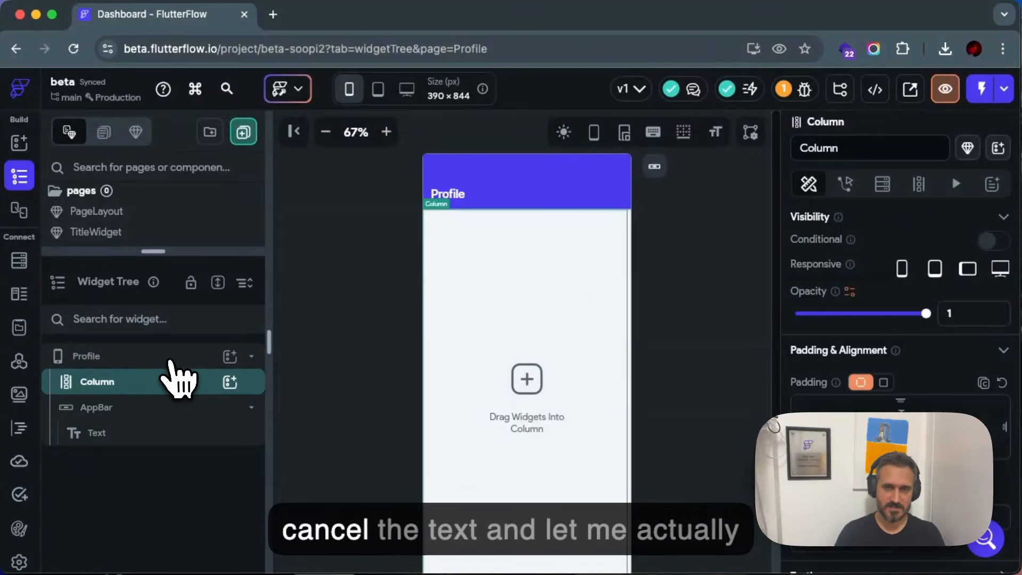
Step: Clear the description text of the Profile page
{"action": "left_click", "coordinate": [171, 361]}
{"action": "left_click", "coordinate": [866, 294]}
{"action": "key", "text": "super+a"}
{"action": "key", "text": "BackSpace"}
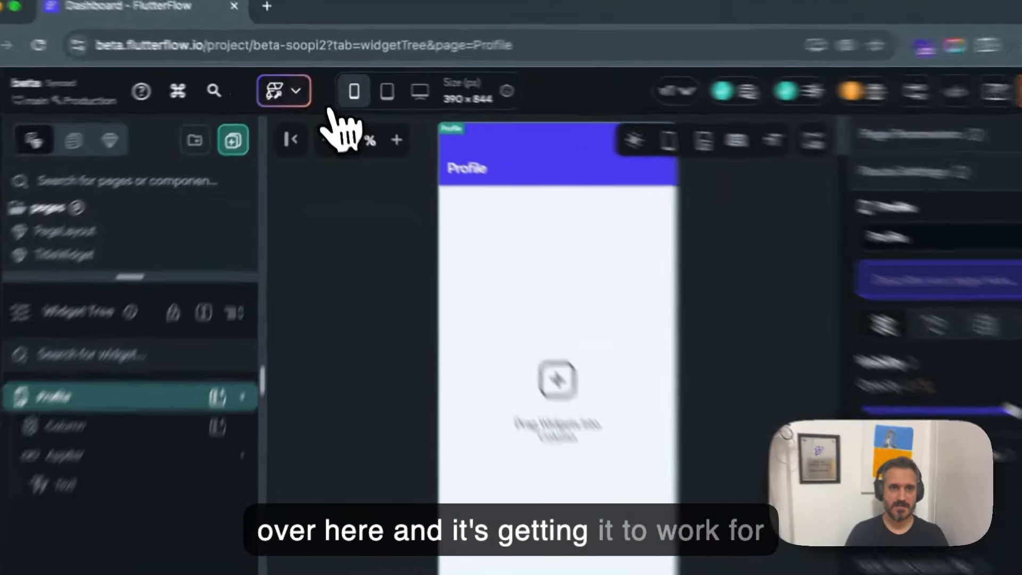
Step: Fill the Page Autocomplete prompt with the profile page description: logout action/button, user image at the top, user name, desc and everything a profile page needs
{"action": "left_click", "coordinate": [299, 89]}
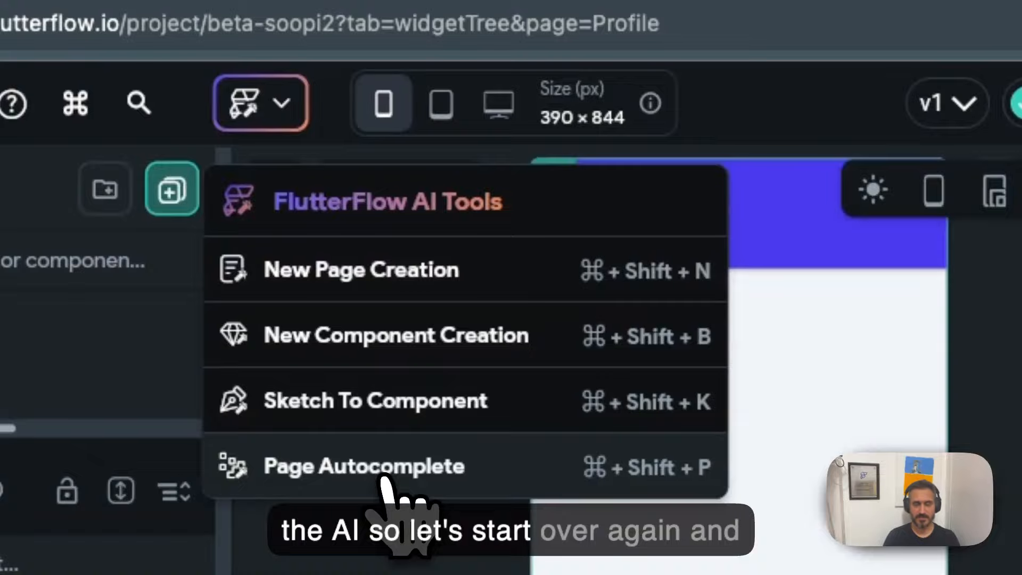
{"action": "left_click", "coordinate": [385, 473]}
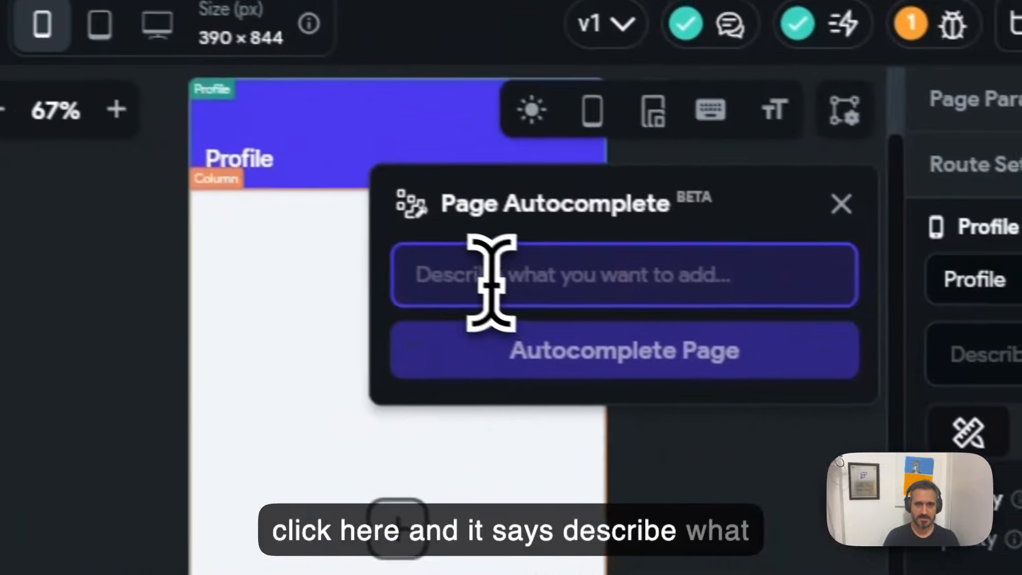
{"action": "type", "text": "that will be my profile page i want to have a loglout action button an image at the top of the user, the name of the user, desc and everything a profile page needs"}
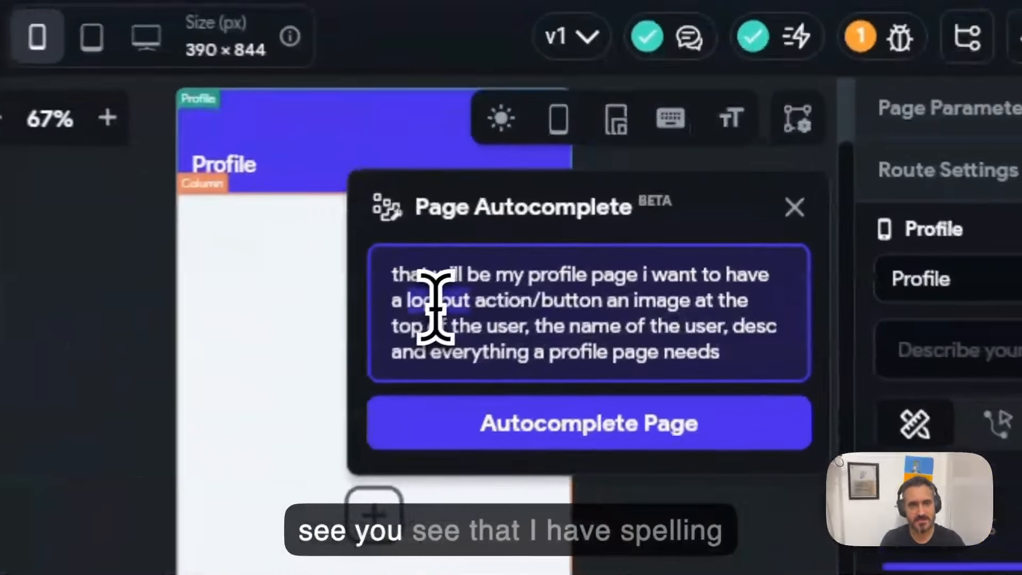
{"action": "double_click", "coordinate": [561, 228]}
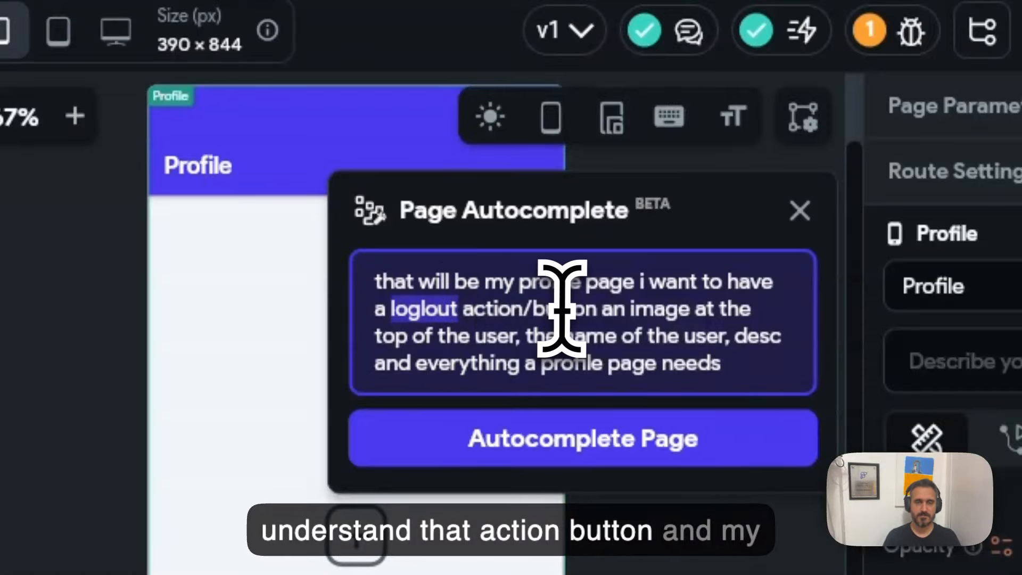
{"action": "left_click", "coordinate": [500, 314]}
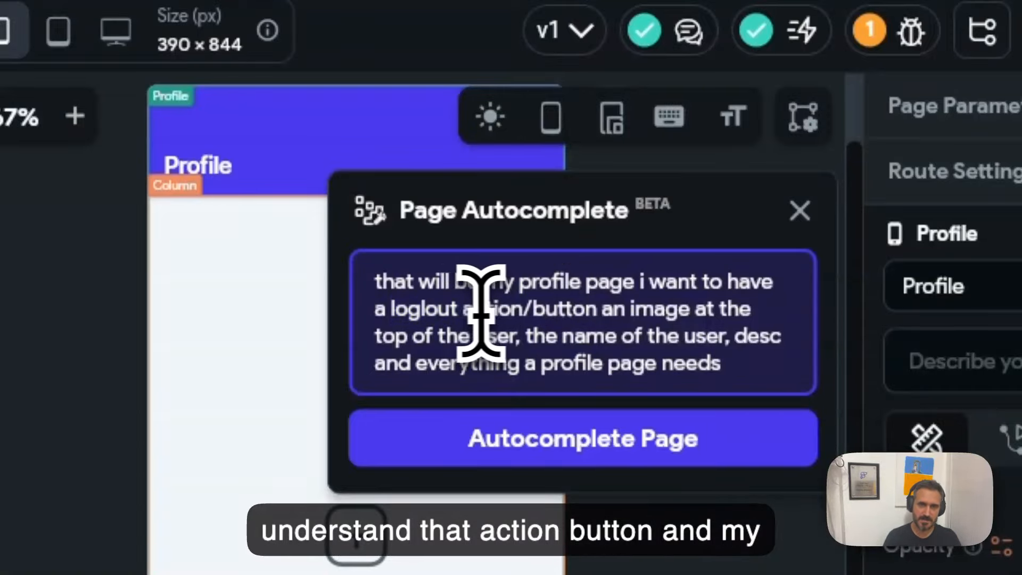
{"action": "left_click_drag", "start_coordinate": [463, 313], "coordinate": [524, 310]}
{"action": "left_click", "coordinate": [557, 309]}
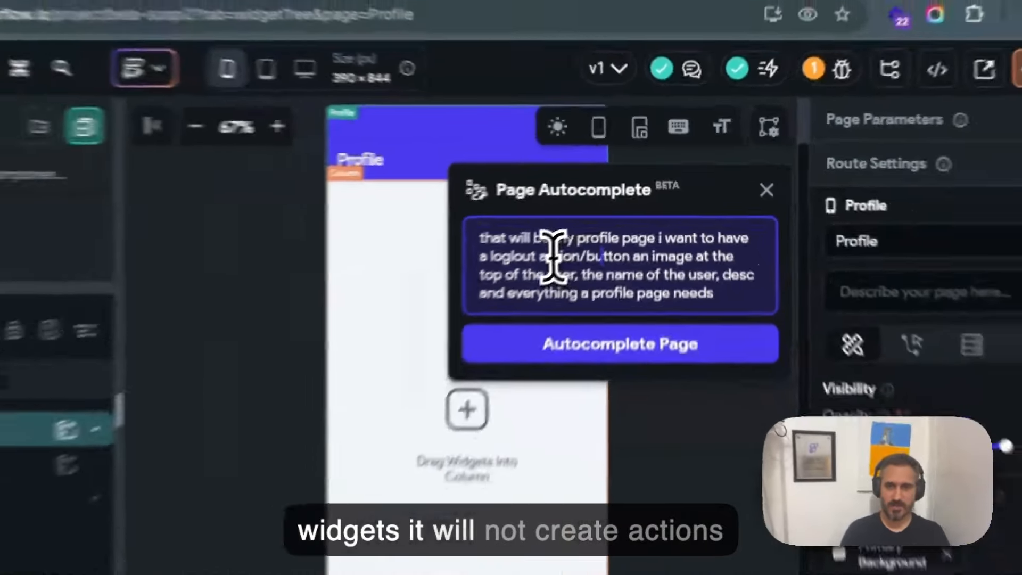
{"action": "double_click", "coordinate": [480, 310]}
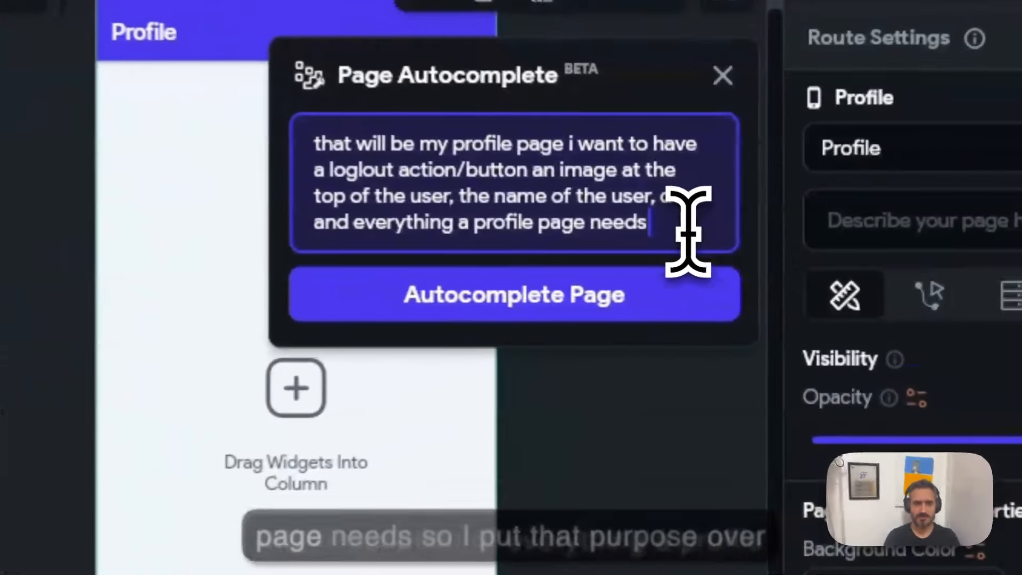
Step: Generate the Profile page's widgets from the prompt entered in Page Autocomplete
{"action": "left_click_drag", "start_coordinate": [731, 262], "coordinate": [686, 260]}
{"action": "left_click_drag", "start_coordinate": [595, 229], "coordinate": [337, 240]}
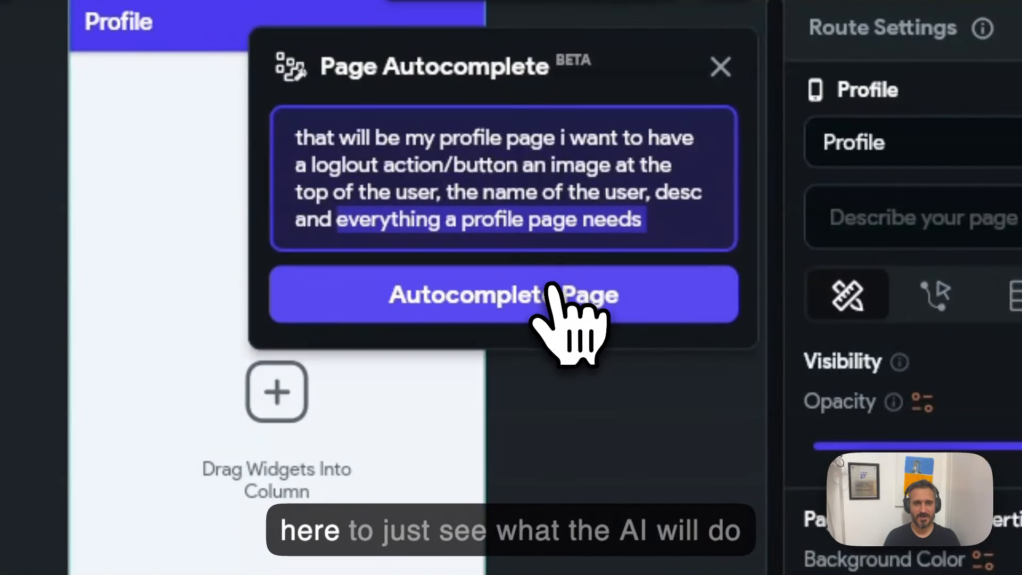
{"action": "left_click", "coordinate": [549, 298]}
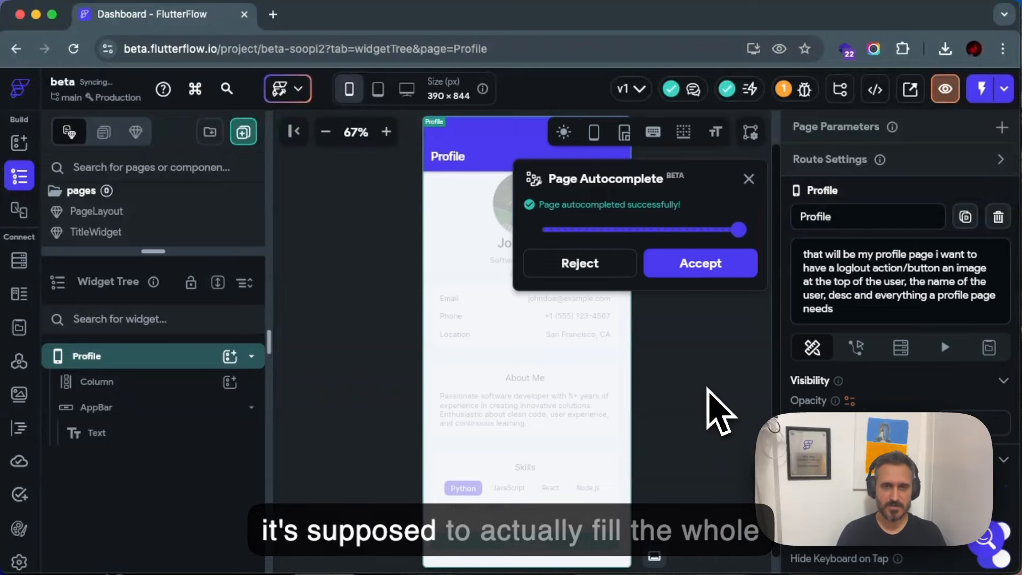
Step: Move the Page Autocomplete dialog off the canvas and examine the preview of the generated Profile page
{"action": "left_click_drag", "start_coordinate": [642, 177], "coordinate": [764, 192]}
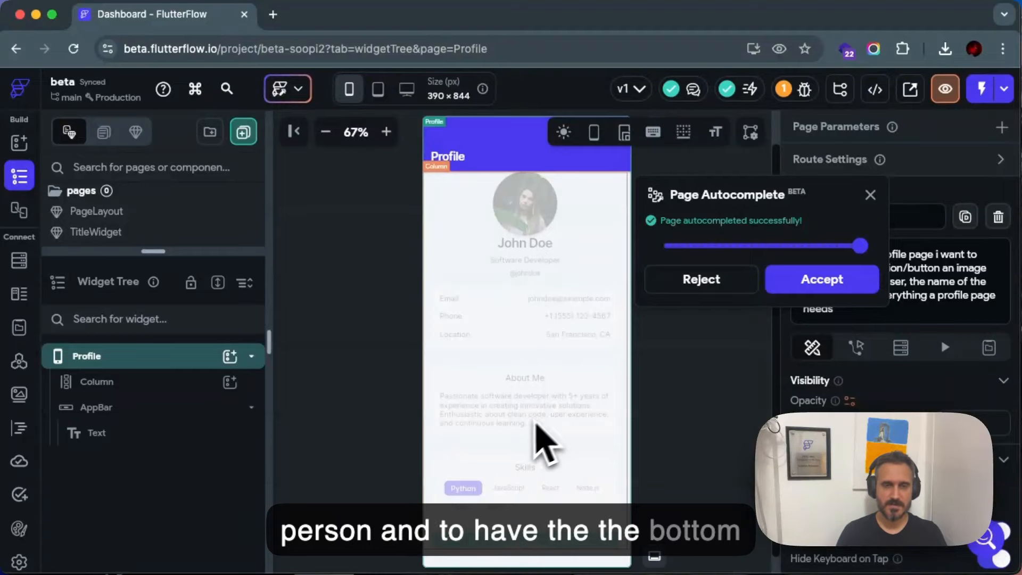
{"action": "scroll", "coordinate": [536, 385], "scroll_direction": "down", "scroll_amount": 1}
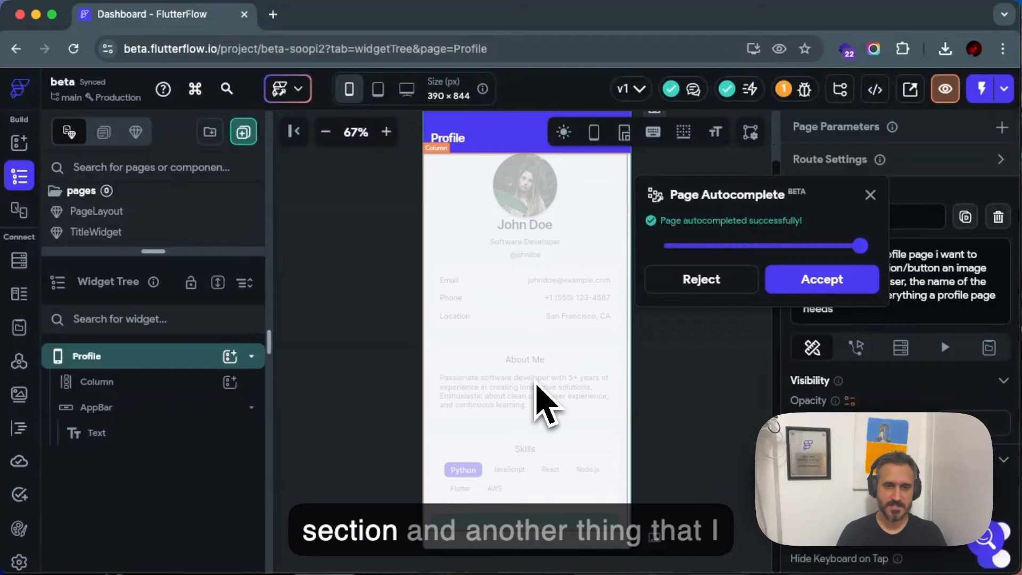
{"action": "scroll", "coordinate": [537, 388], "scroll_direction": "up", "scroll_amount": 1}
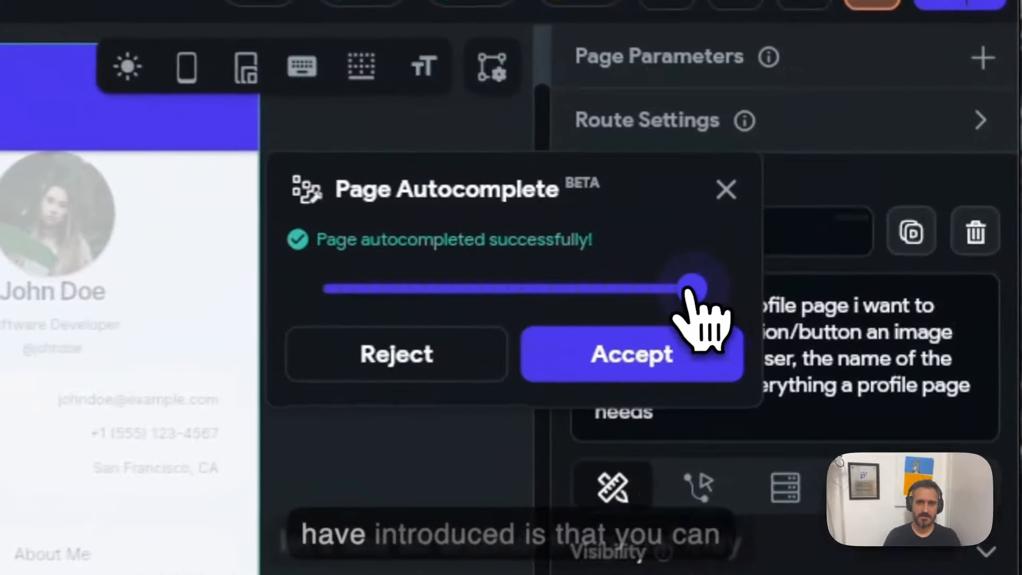
Step: Step the generated content back to about halfway, return it to the complete version, and accept it into the Profile page
{"action": "left_click_drag", "start_coordinate": [858, 246], "coordinate": [819, 247]}
{"action": "left_click_drag", "start_coordinate": [618, 291], "coordinate": [494, 292]}
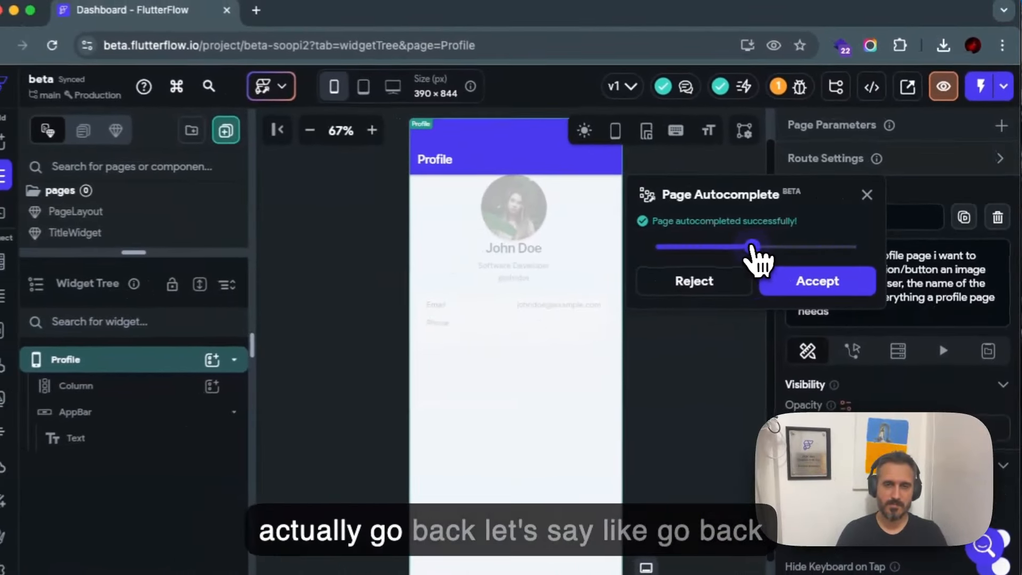
{"action": "left_click_drag", "start_coordinate": [752, 246], "coordinate": [860, 247]}
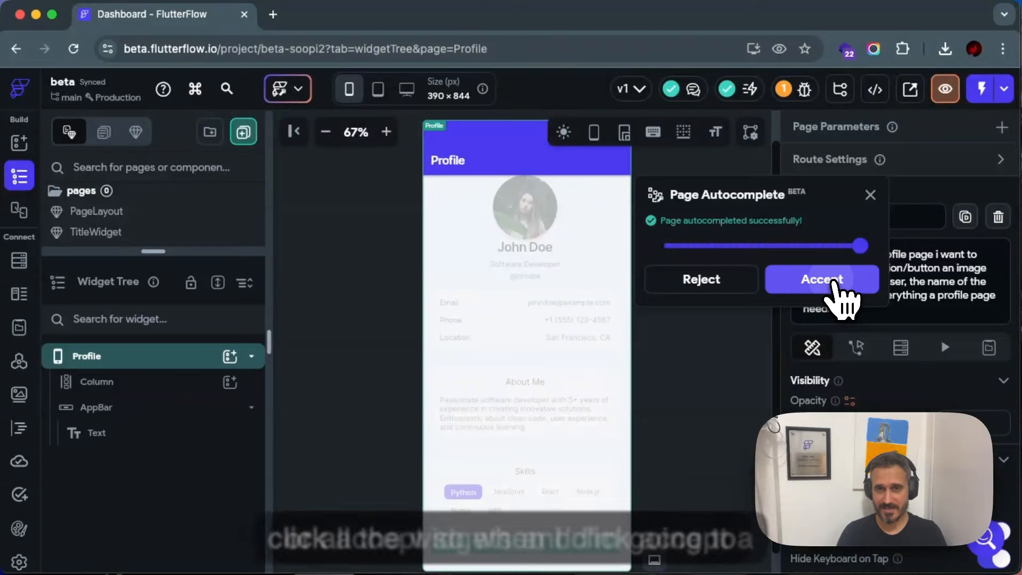
{"action": "left_click", "coordinate": [841, 278]}
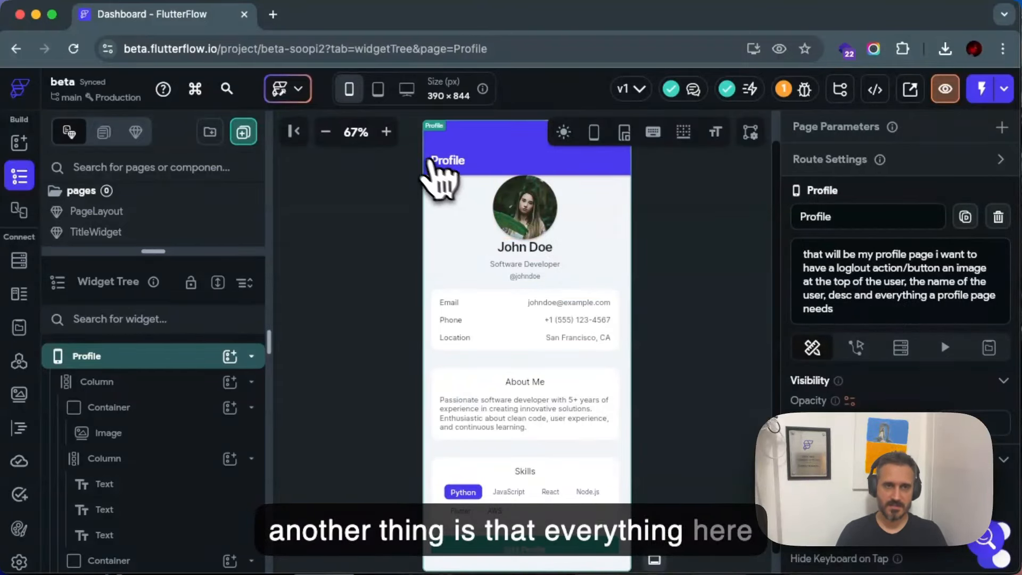
Step: Enlarge the canvas to 150% and inspect the generated profile image, user name, role and handle text widgets
{"action": "left_click", "coordinate": [386, 132]}
{"action": "left_click", "coordinate": [387, 132]}
{"action": "left_click", "coordinate": [387, 132]}
{"action": "left_click", "coordinate": [387, 131]}
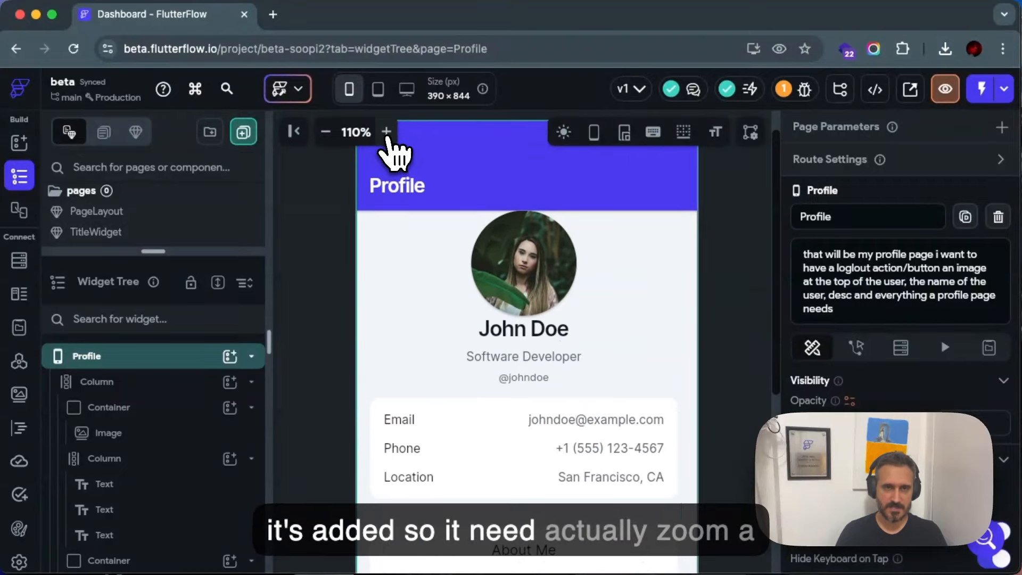
{"action": "left_click", "coordinate": [386, 131]}
{"action": "left_click", "coordinate": [387, 131]}
{"action": "left_click", "coordinate": [325, 133]}
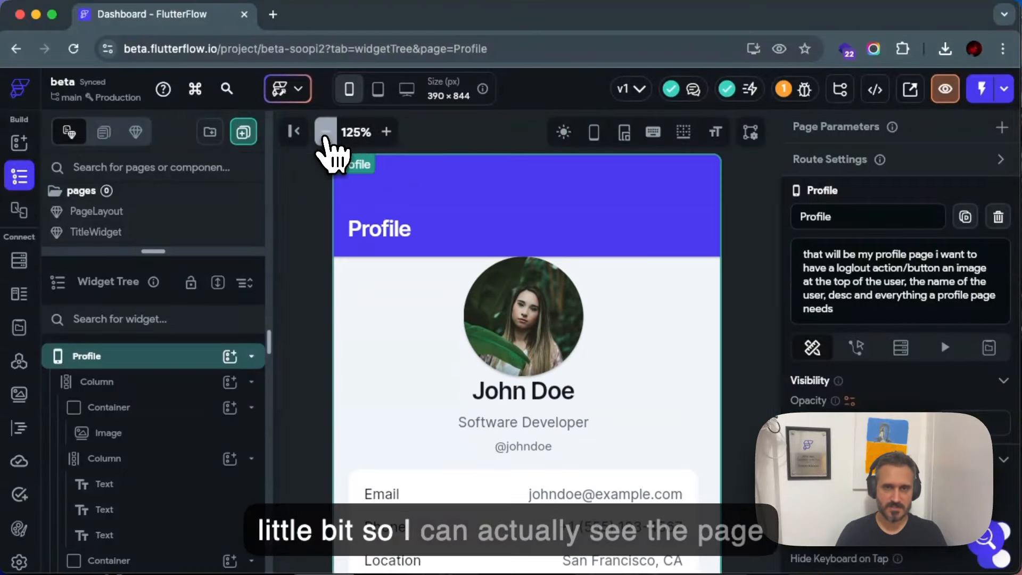
{"action": "left_click", "coordinate": [387, 131]}
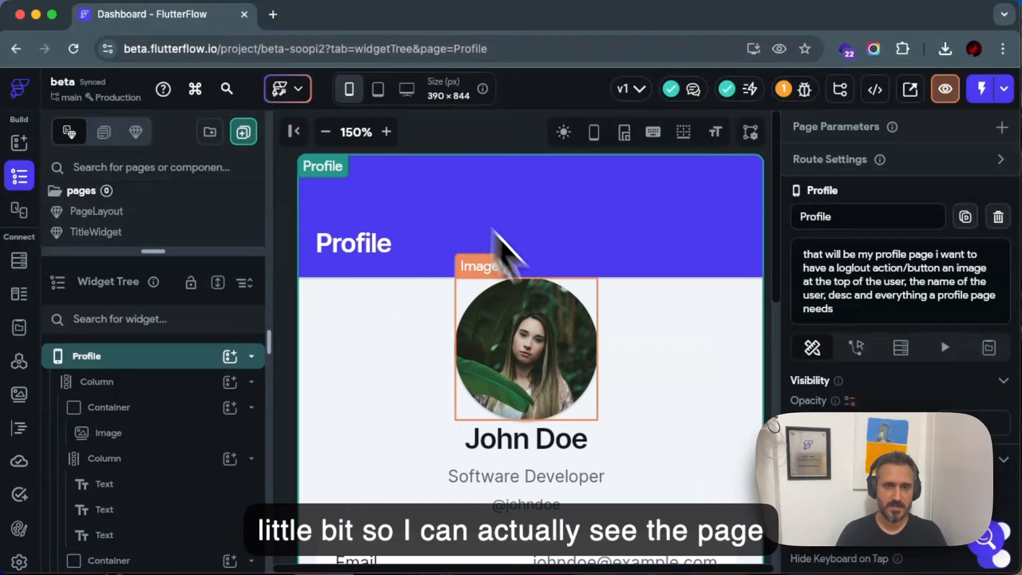
{"action": "left_click", "coordinate": [532, 346]}
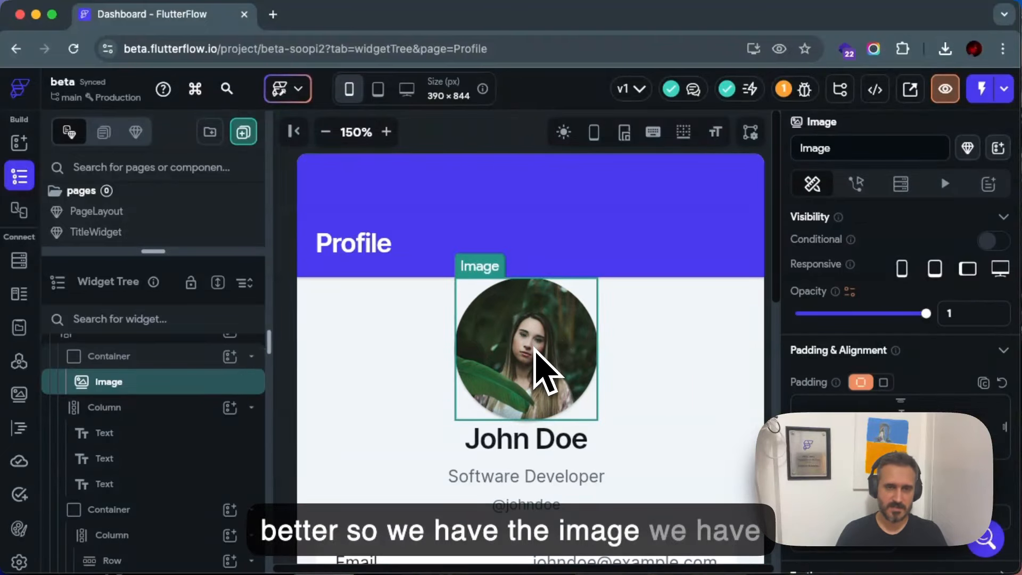
{"action": "scroll", "coordinate": [536, 350], "scroll_direction": "down", "scroll_amount": 3}
{"action": "left_click", "coordinate": [532, 326]}
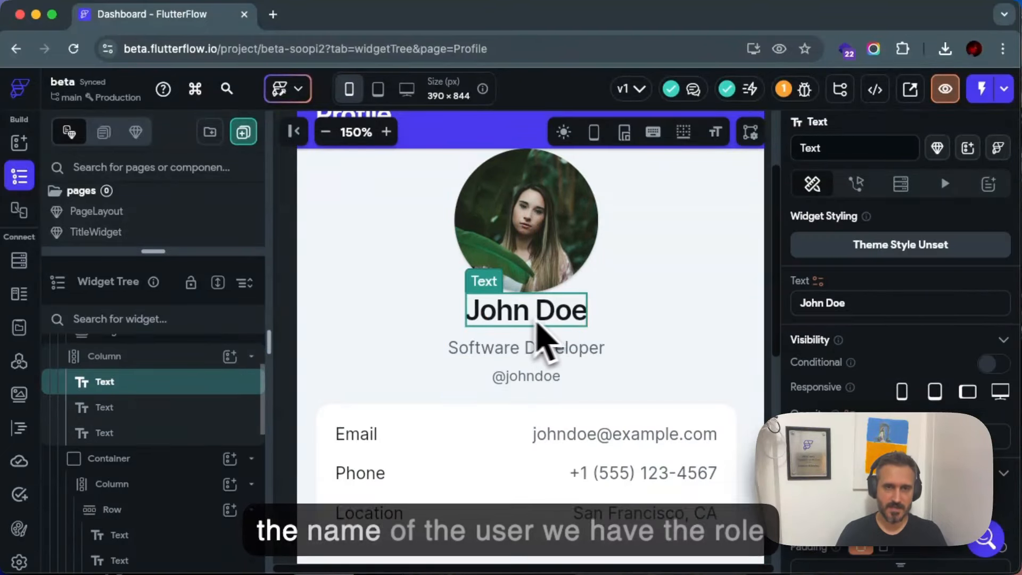
{"action": "left_click", "coordinate": [549, 350]}
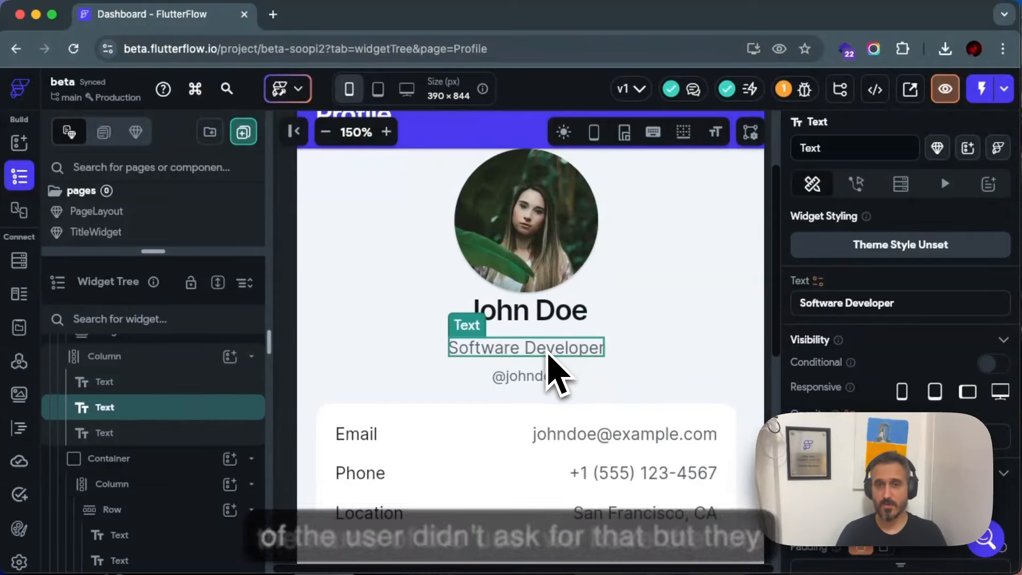
{"action": "scroll", "coordinate": [537, 354], "scroll_direction": "down", "scroll_amount": 1}
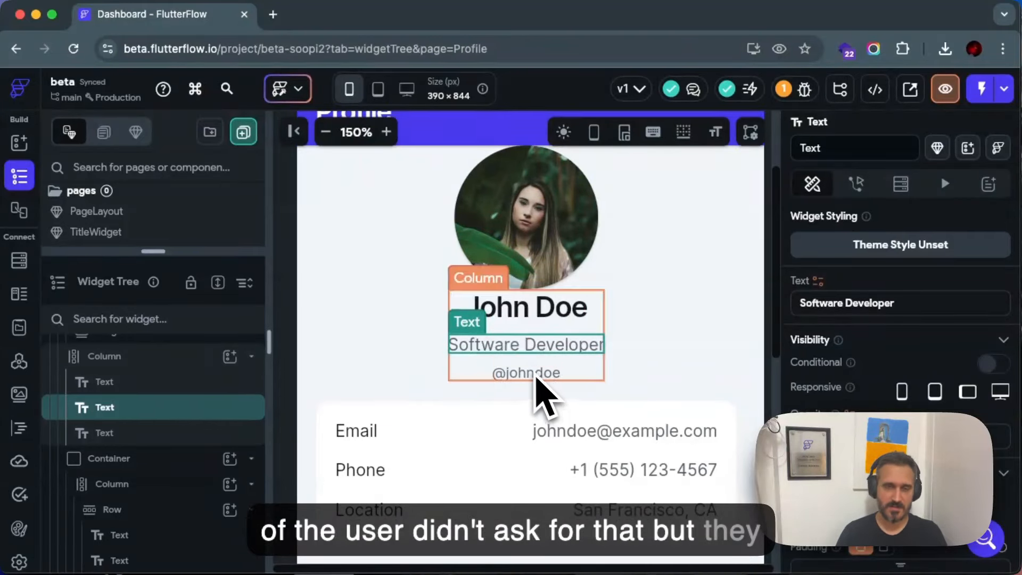
{"action": "left_click", "coordinate": [539, 375]}
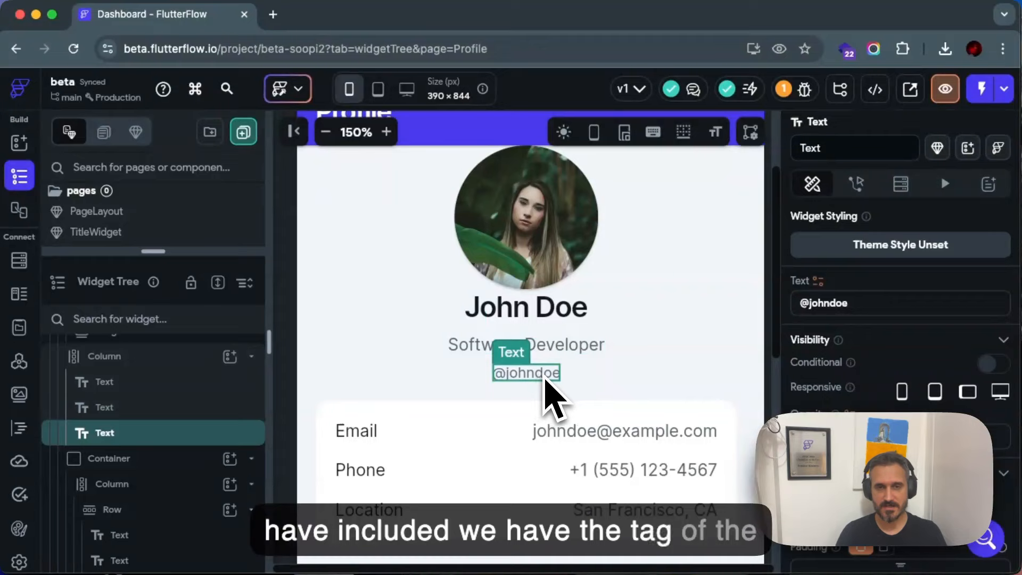
Step: Examine the contact details, About Me and Skills sections of the generated page
{"action": "scroll", "coordinate": [548, 391], "scroll_direction": "down", "scroll_amount": 3}
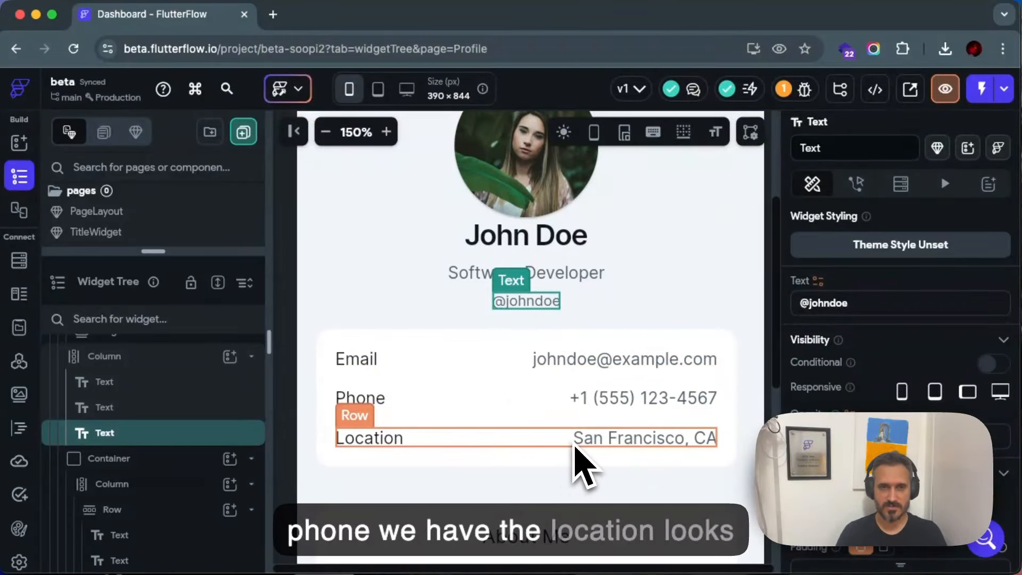
{"action": "scroll", "coordinate": [565, 370], "scroll_direction": "down", "scroll_amount": 5}
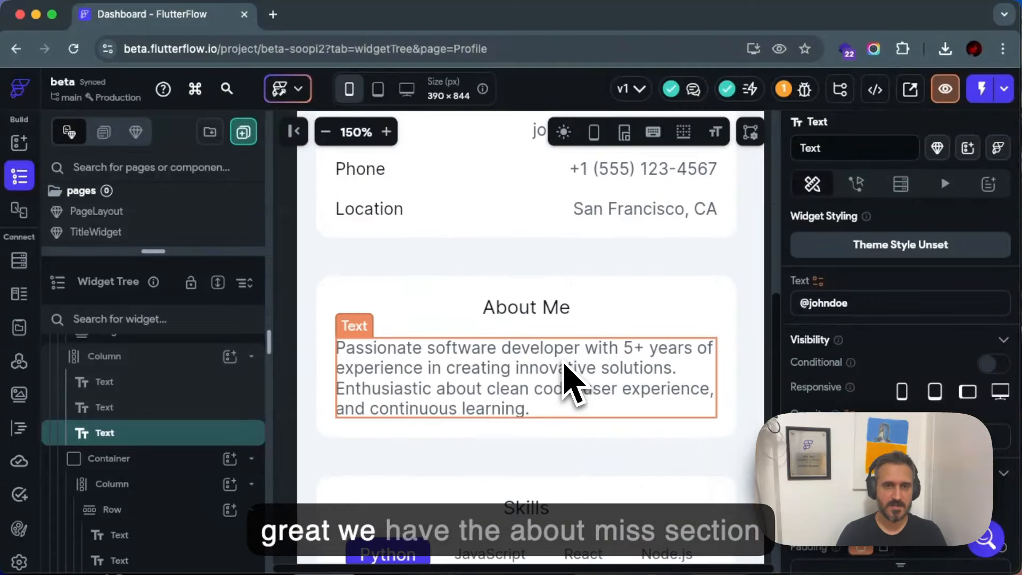
{"action": "scroll", "coordinate": [559, 362], "scroll_direction": "down", "scroll_amount": 3}
{"action": "scroll", "coordinate": [548, 341], "scroll_direction": "up", "scroll_amount": 1}
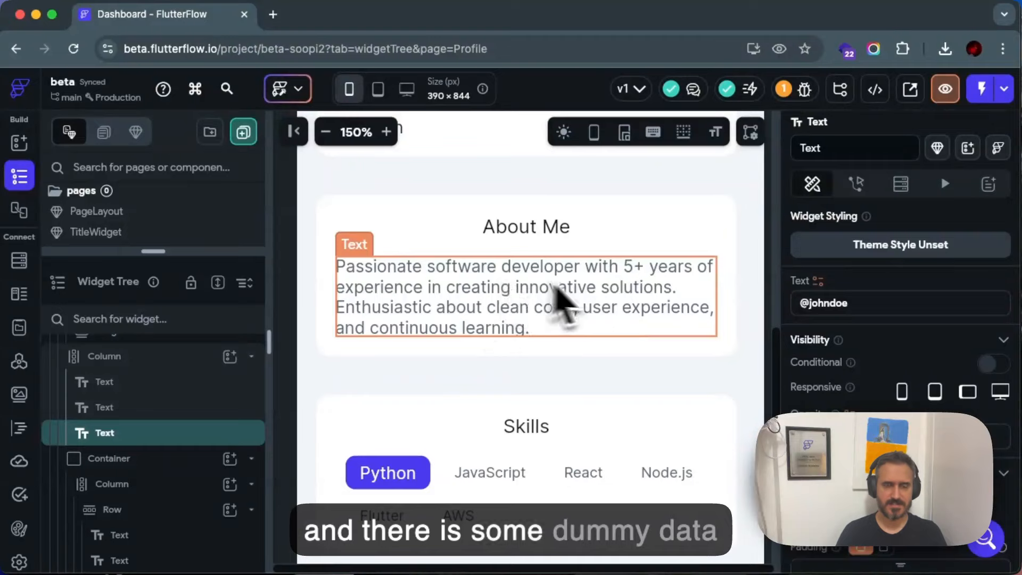
{"action": "scroll", "coordinate": [577, 302], "scroll_direction": "down", "scroll_amount": 1}
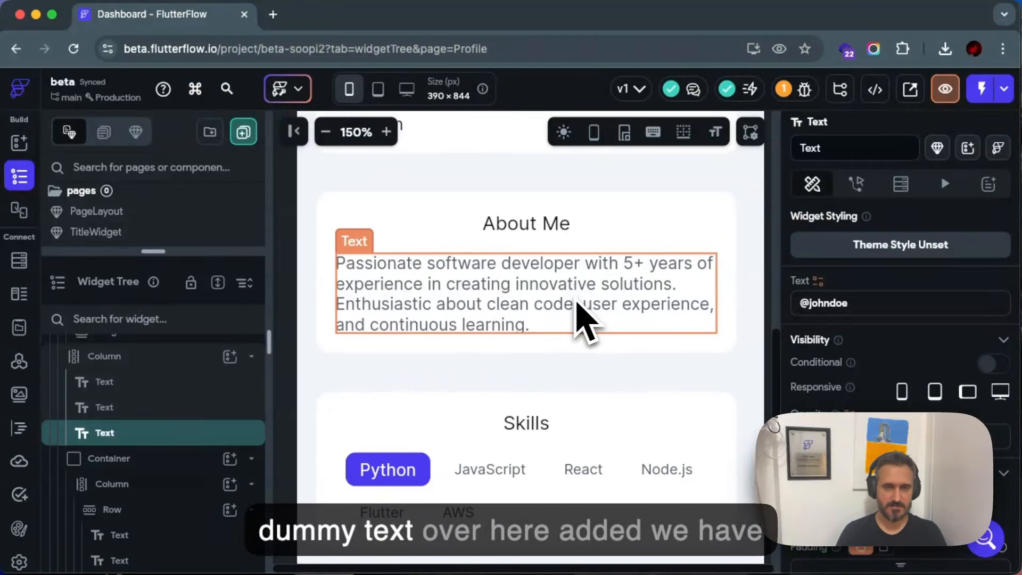
{"action": "scroll", "coordinate": [566, 311], "scroll_direction": "down", "scroll_amount": 4}
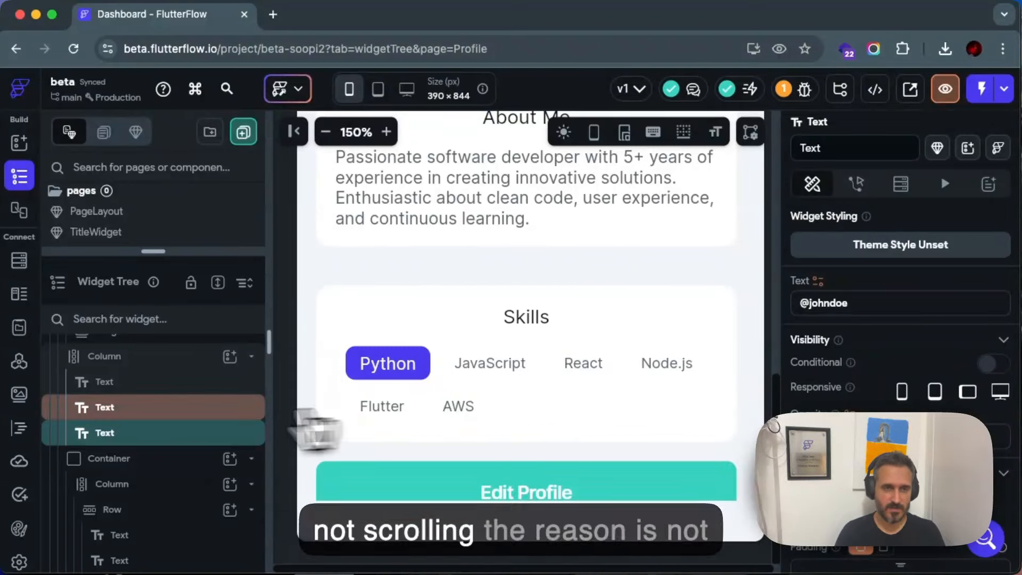
Step: Make the Profile page's top-level Column scrollable
{"action": "scroll", "coordinate": [160, 449], "scroll_direction": "up", "scroll_amount": 4}
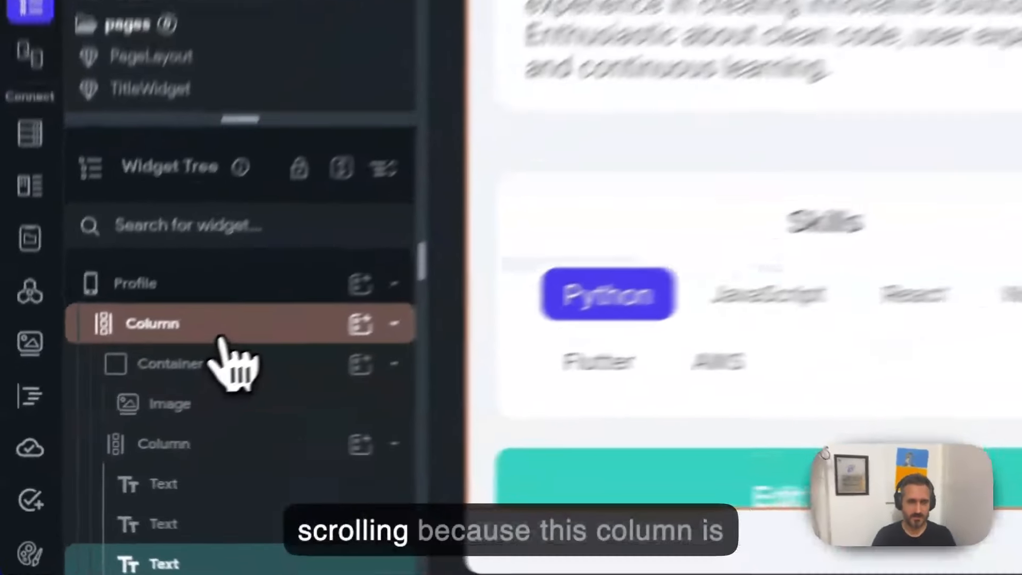
{"action": "left_click", "coordinate": [138, 383]}
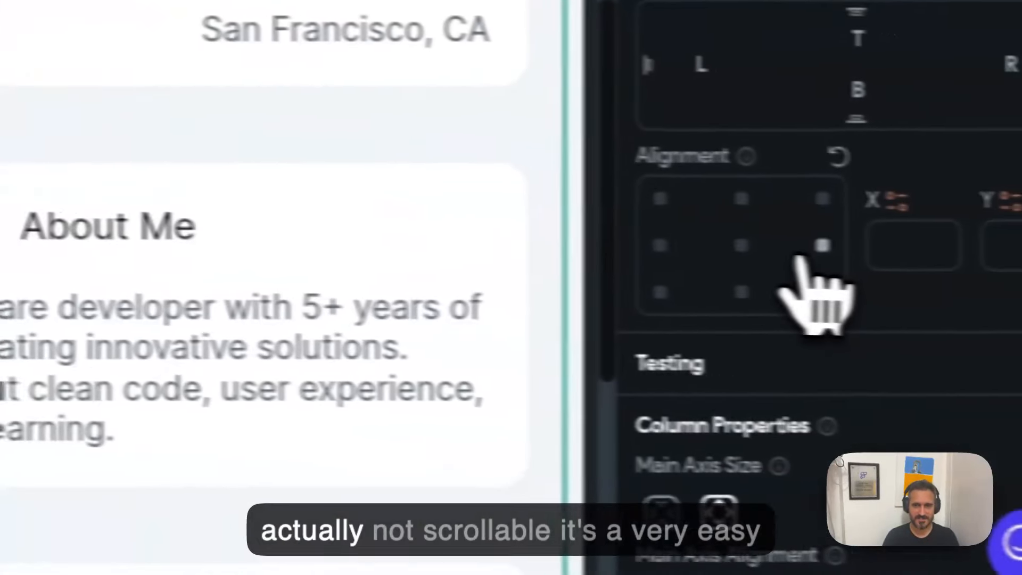
{"action": "scroll", "coordinate": [745, 285], "scroll_direction": "down", "scroll_amount": 5}
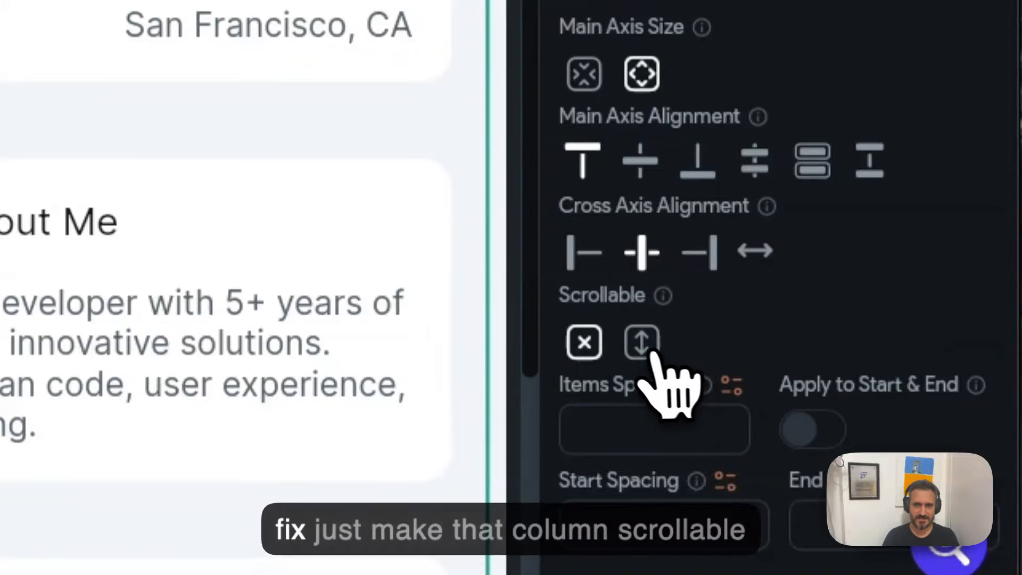
{"action": "left_click", "coordinate": [652, 352]}
Step: Inspect the lower end of the Profile page and select the Logout button
{"action": "scroll", "coordinate": [404, 257], "scroll_direction": "down", "scroll_amount": 5}
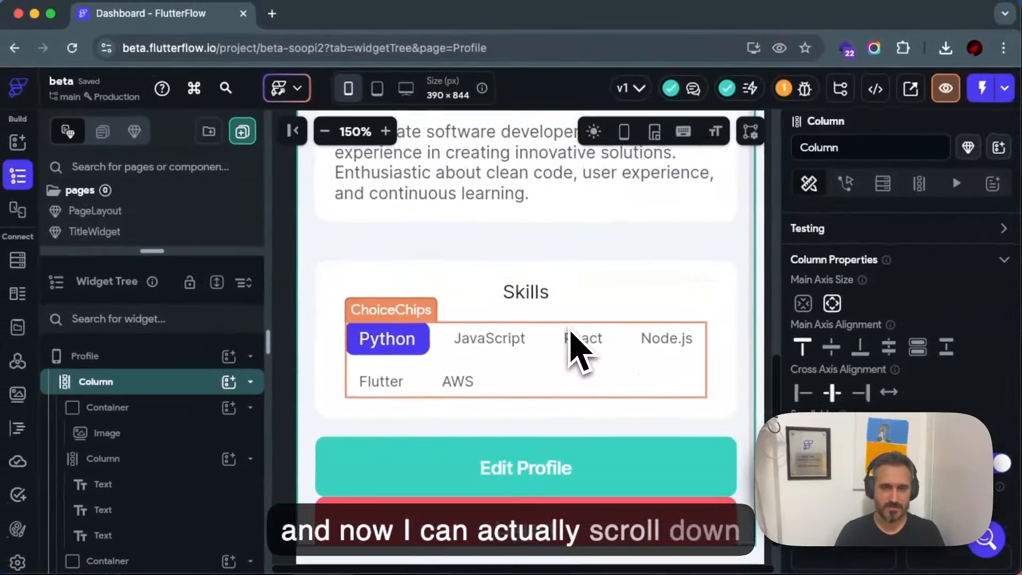
{"action": "scroll", "coordinate": [577, 352], "scroll_direction": "down", "scroll_amount": 1}
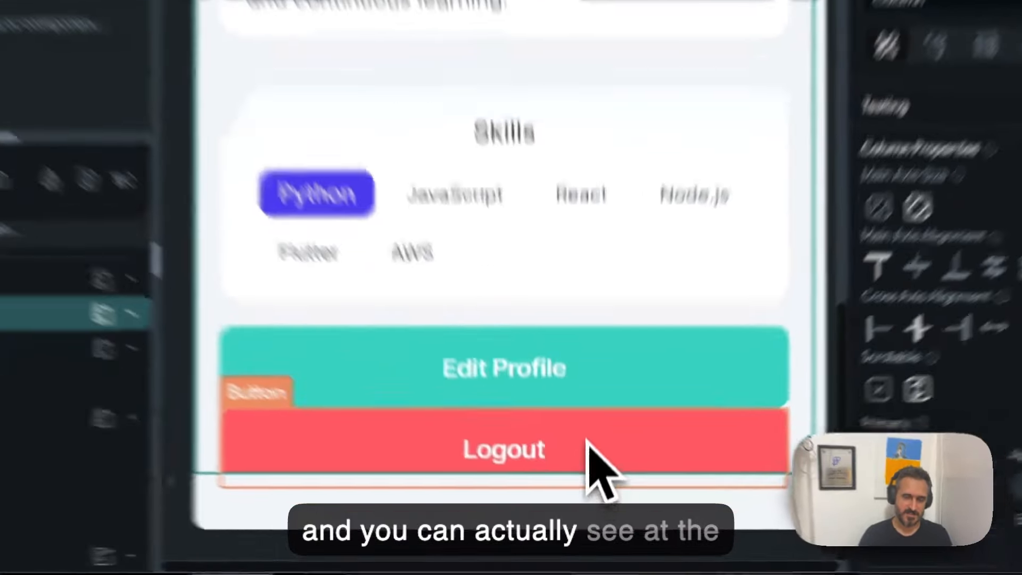
{"action": "left_click", "coordinate": [588, 441]}
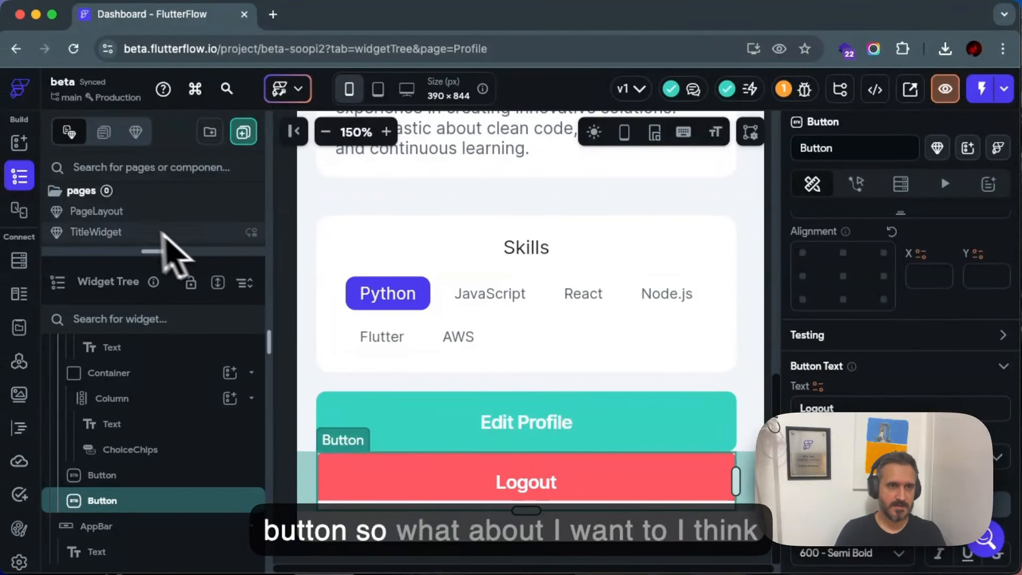
Step: Enlarge the page list and review the whole generated Profile page at 110% zoom
{"action": "left_click_drag", "start_coordinate": [158, 251], "coordinate": [160, 325]}
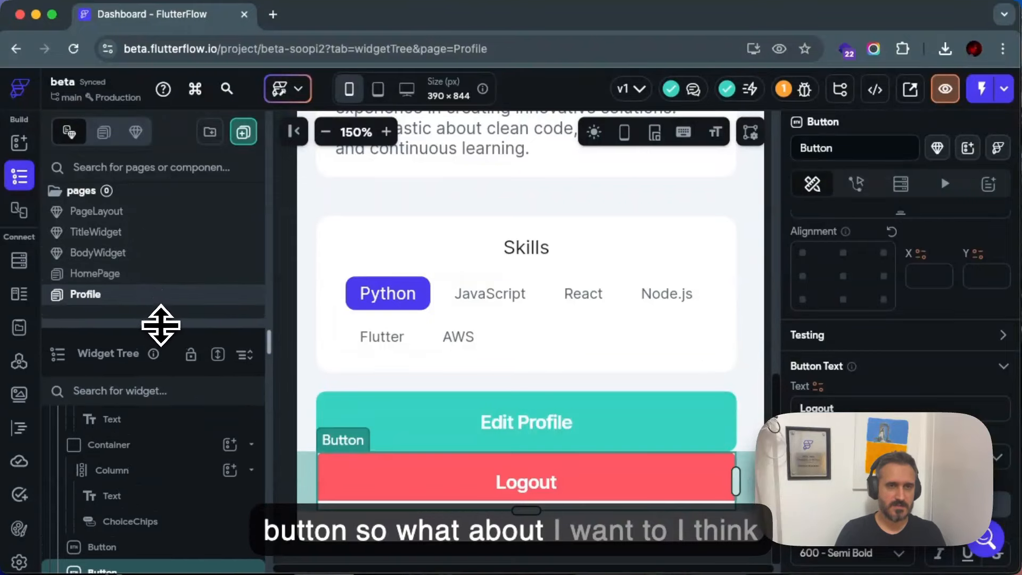
{"action": "scroll", "coordinate": [513, 365], "scroll_direction": "up", "scroll_amount": 10}
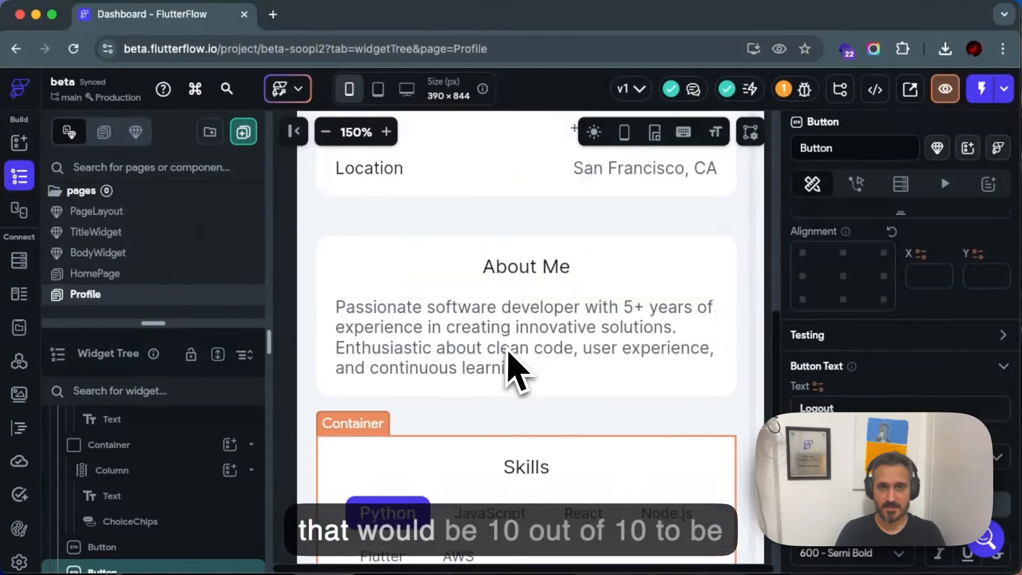
{"action": "scroll", "coordinate": [513, 365], "scroll_direction": "up", "scroll_amount": 1}
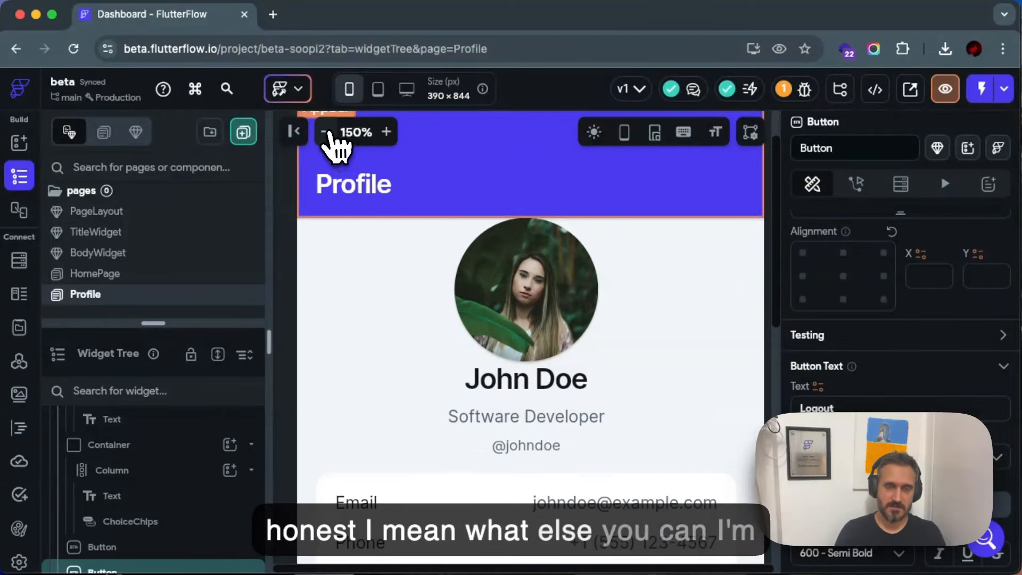
{"action": "left_click", "coordinate": [325, 131]}
{"action": "left_click", "coordinate": [326, 132]}
{"action": "scroll", "coordinate": [479, 319], "scroll_direction": "down", "scroll_amount": 4}
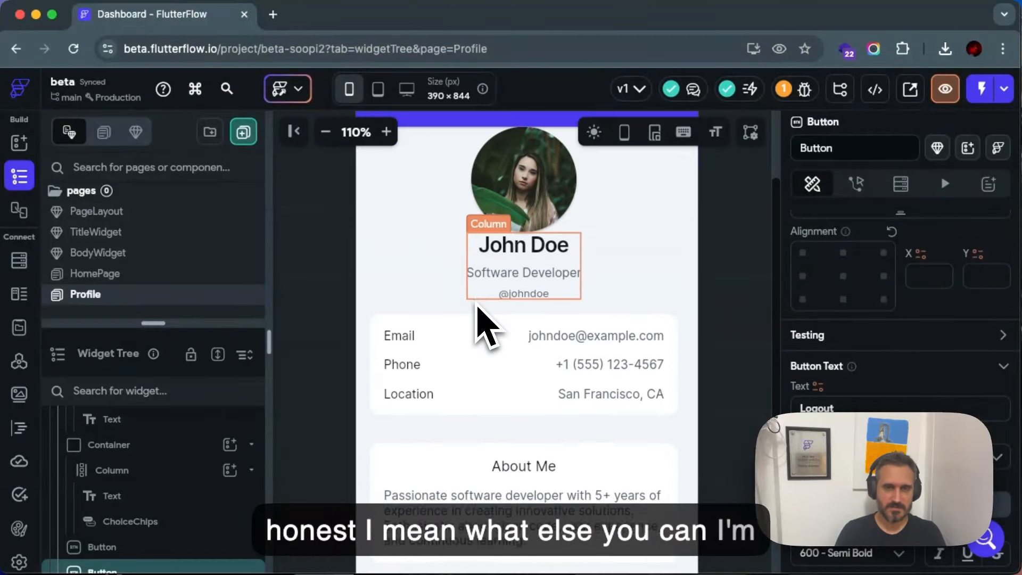
{"action": "scroll", "coordinate": [477, 308], "scroll_direction": "down", "scroll_amount": 8}
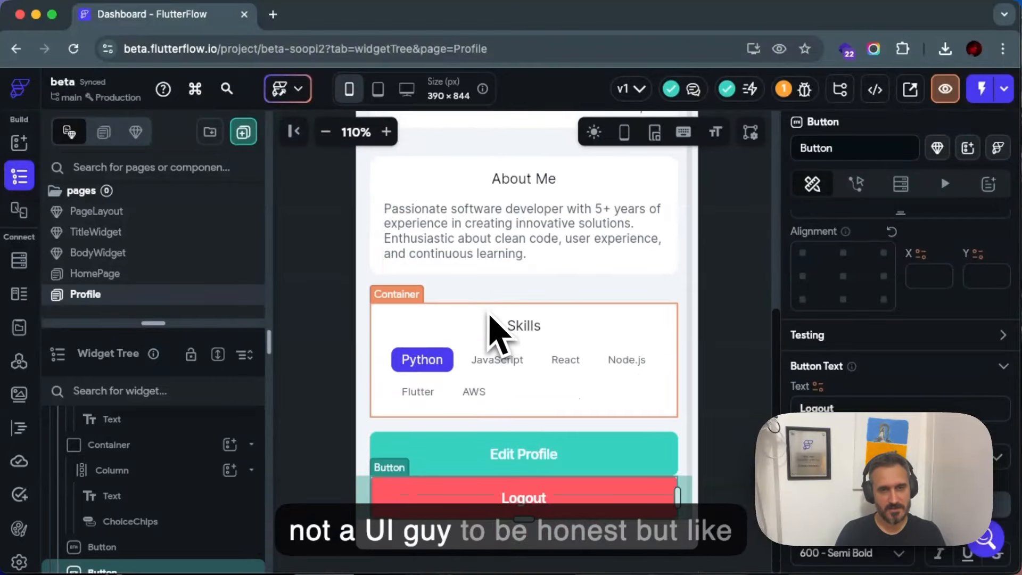
{"action": "scroll", "coordinate": [497, 319], "scroll_direction": "up", "scroll_amount": 8}
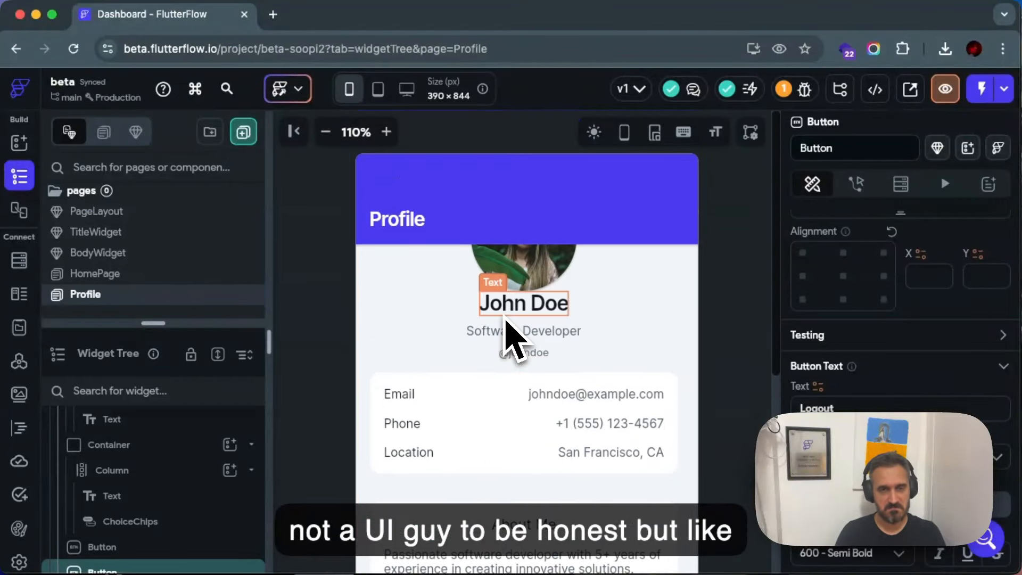
{"action": "scroll", "coordinate": [532, 330], "scroll_direction": "up", "scroll_amount": 2}
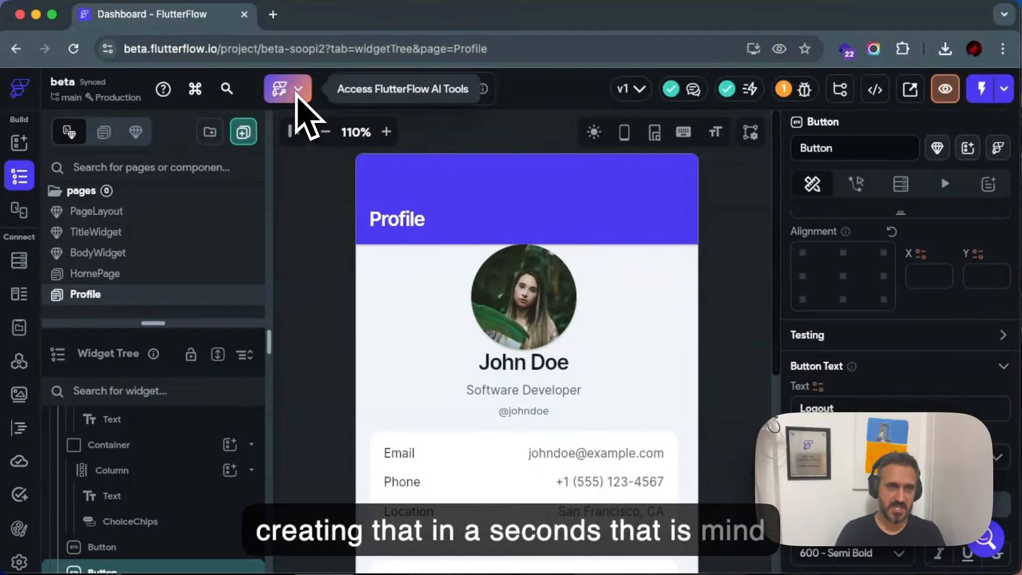
Step: Create a new blank page named "item"
{"action": "left_click", "coordinate": [255, 140]}
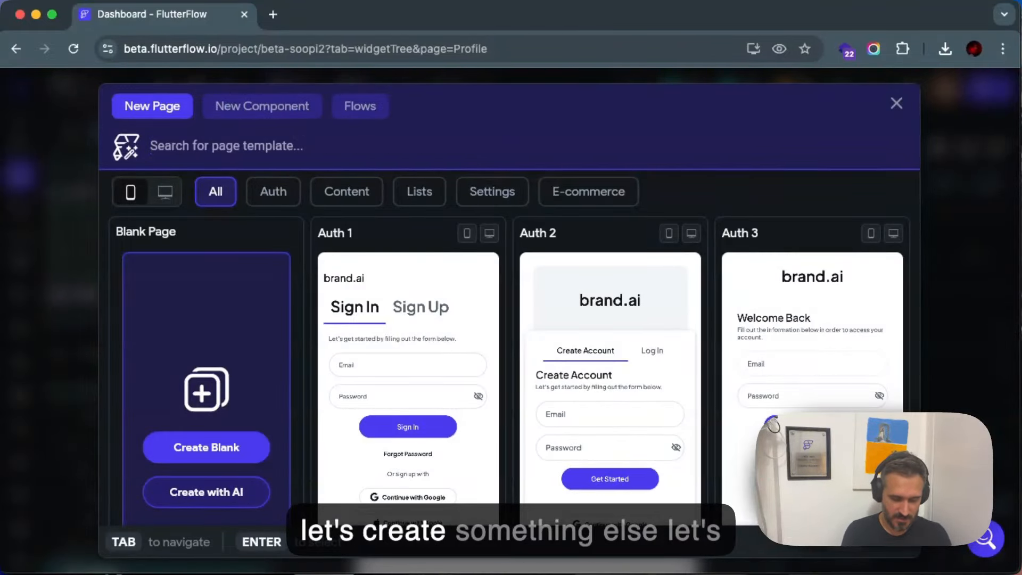
{"action": "type", "text": "item"}
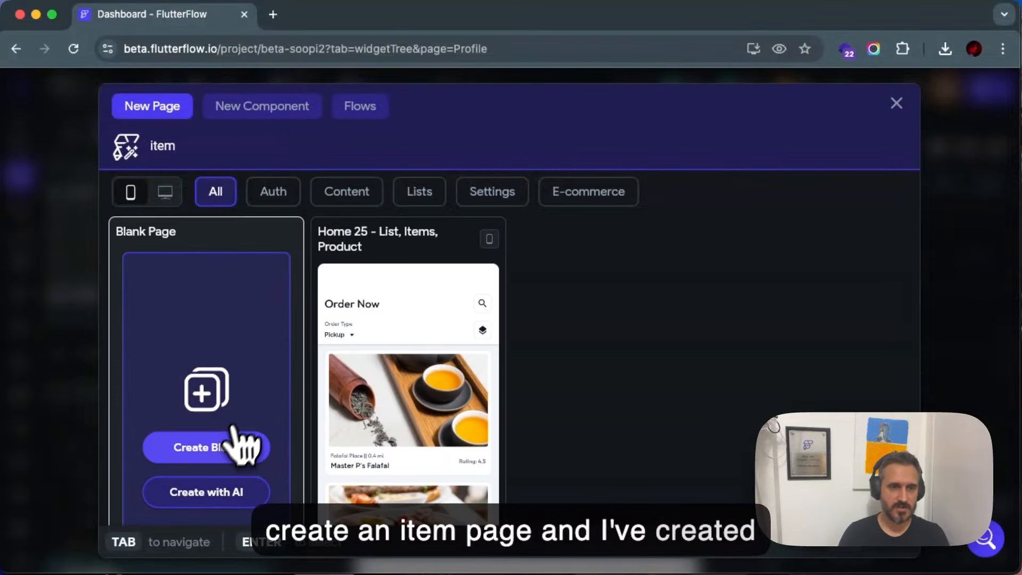
{"action": "left_click", "coordinate": [234, 450]}
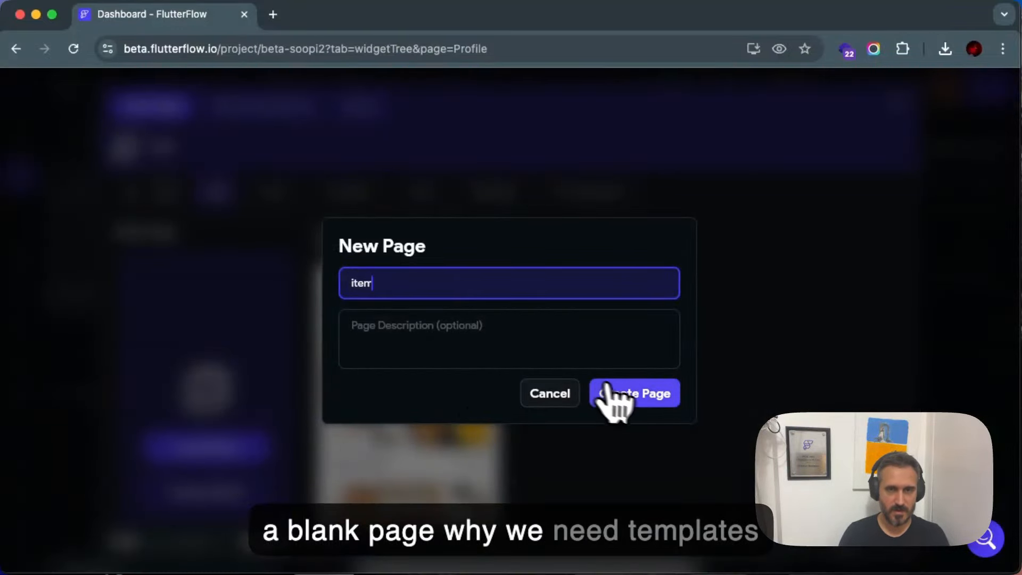
{"action": "left_click", "coordinate": [634, 399]}
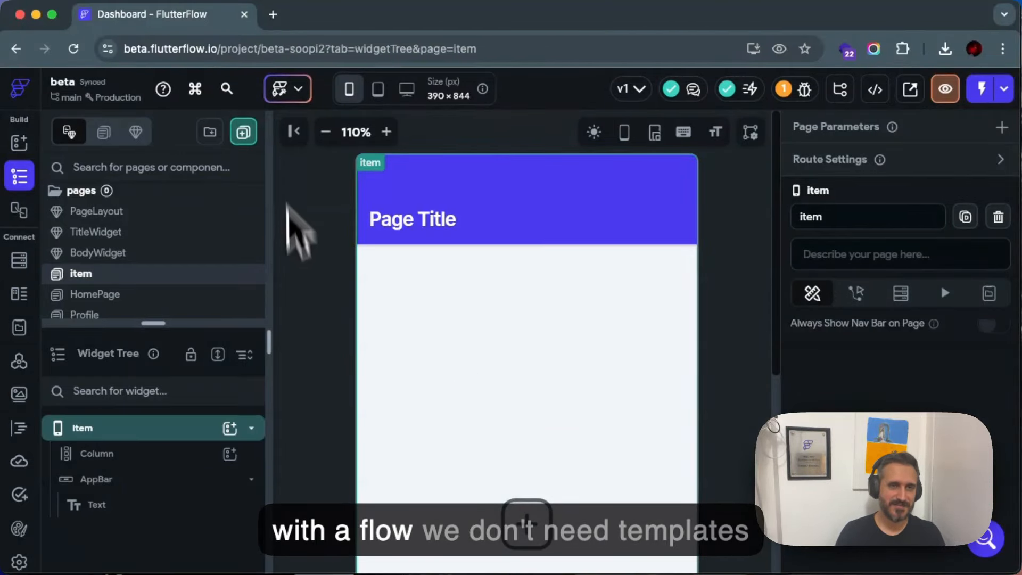
{"action": "left_click", "coordinate": [289, 95]}
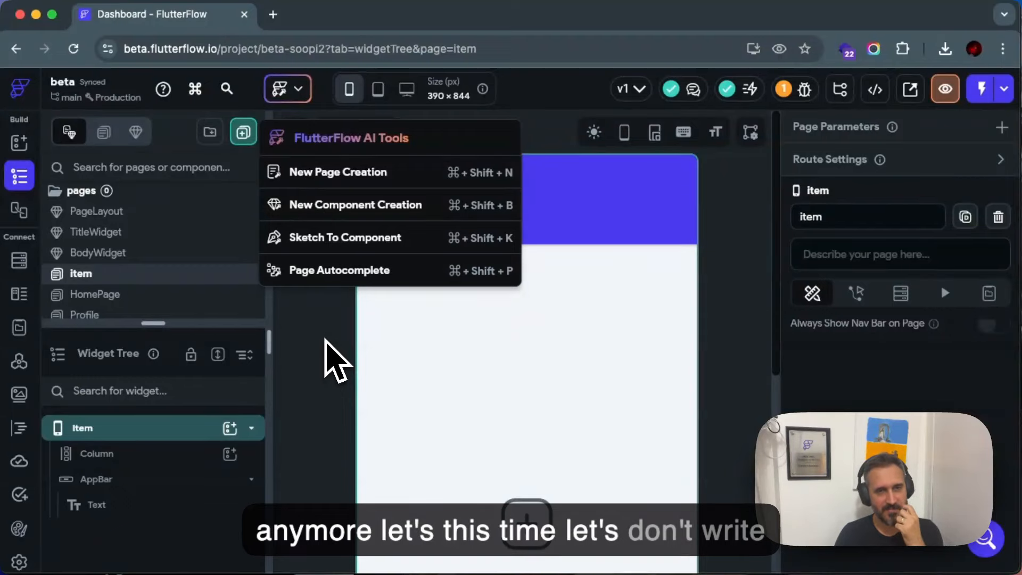
{"action": "left_click", "coordinate": [325, 340]}
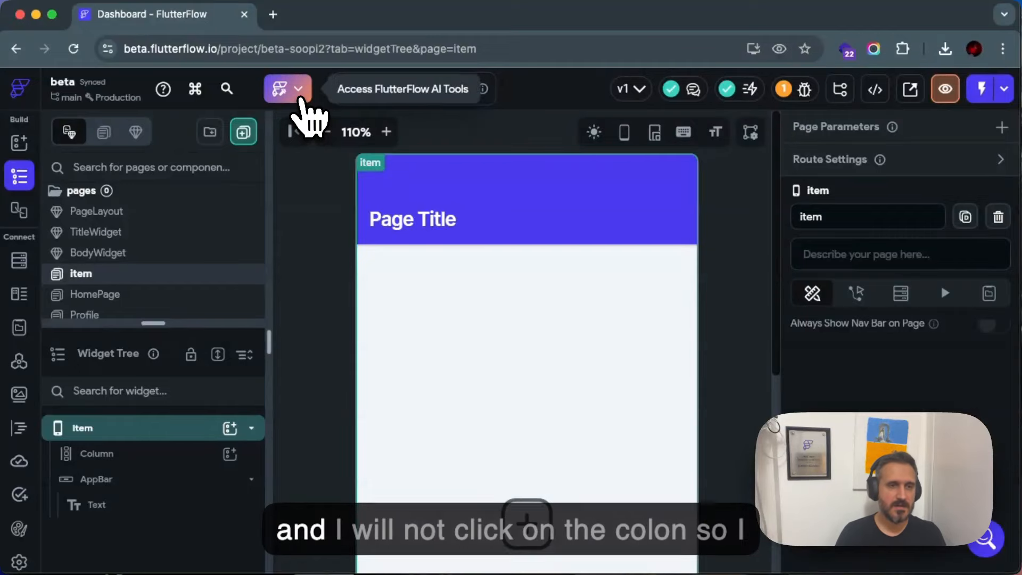
{"action": "left_click", "coordinate": [301, 98]}
{"action": "left_click", "coordinate": [315, 405]}
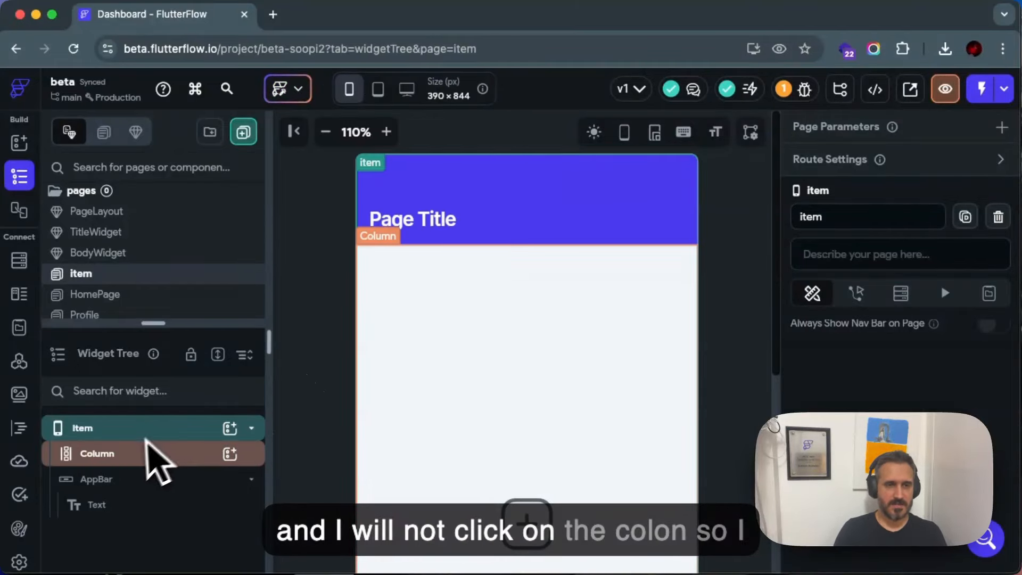
Step: Start a Page Autocomplete prompt for the item page with "This will be a template for an item that will be sold on my shopping app."
{"action": "left_click", "coordinate": [302, 91]}
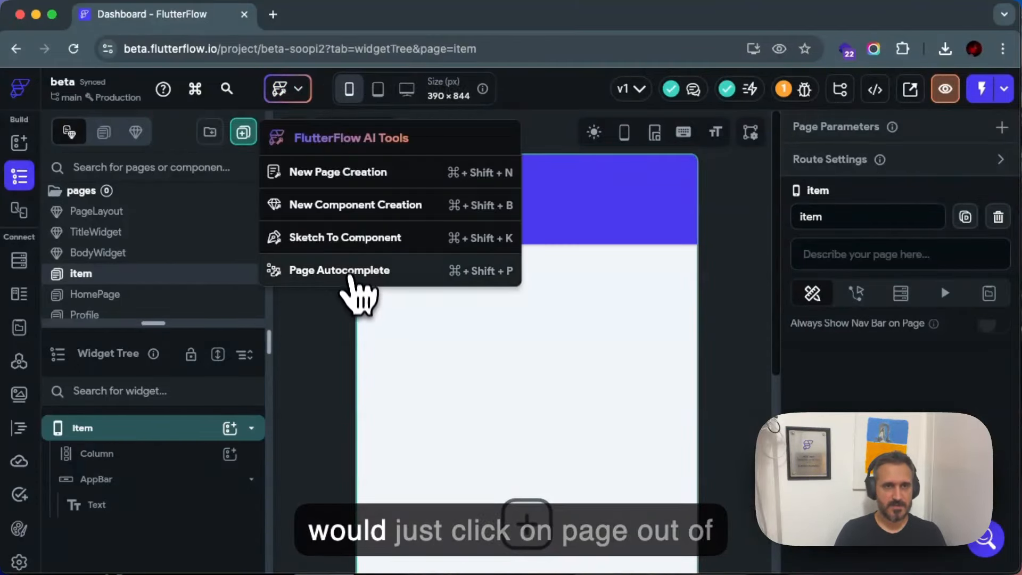
{"action": "left_click", "coordinate": [340, 270]}
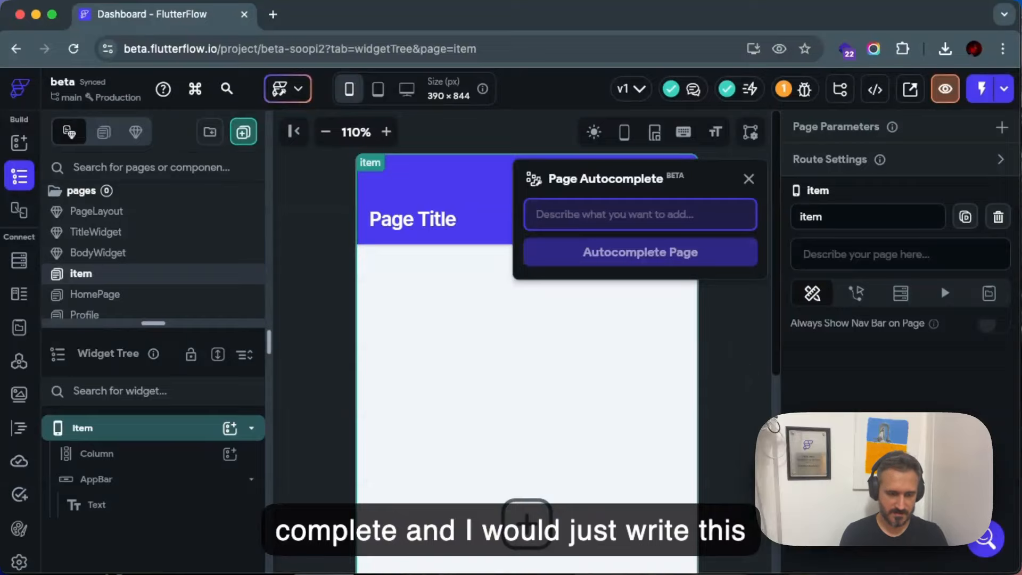
{"action": "type", "text": "Th"}
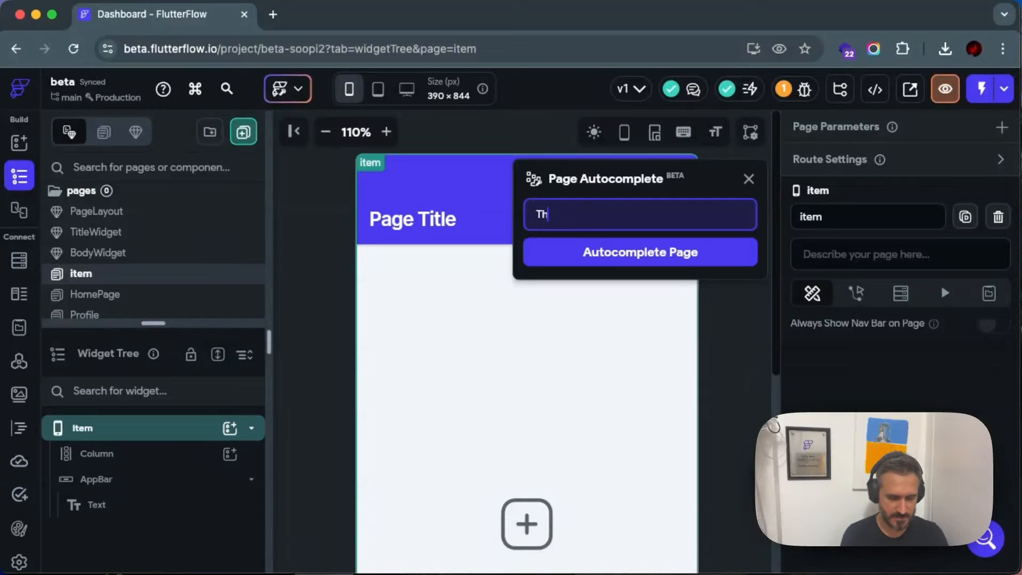
{"action": "type", "text": "is wil"}
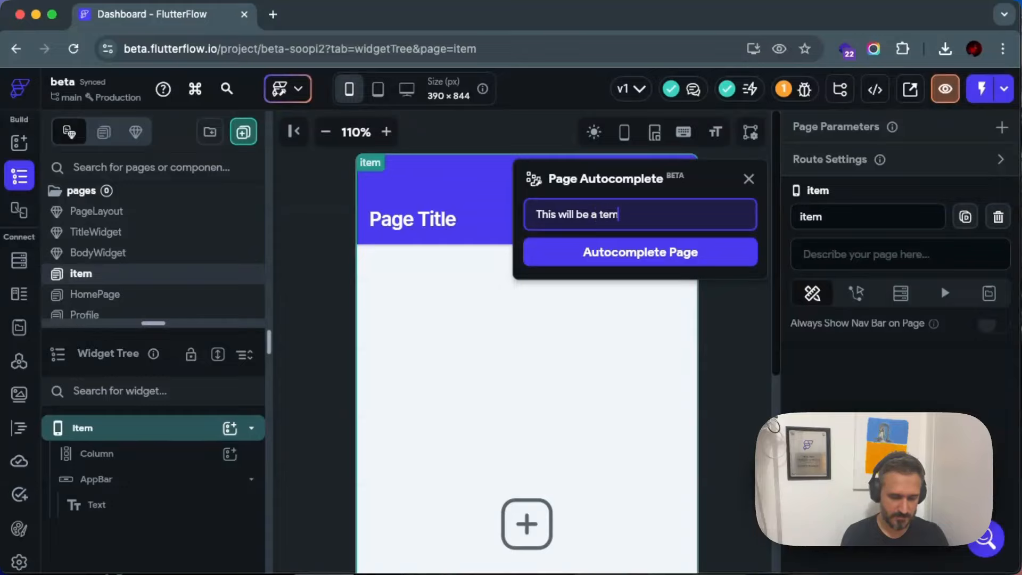
{"action": "type", "text": "of"}
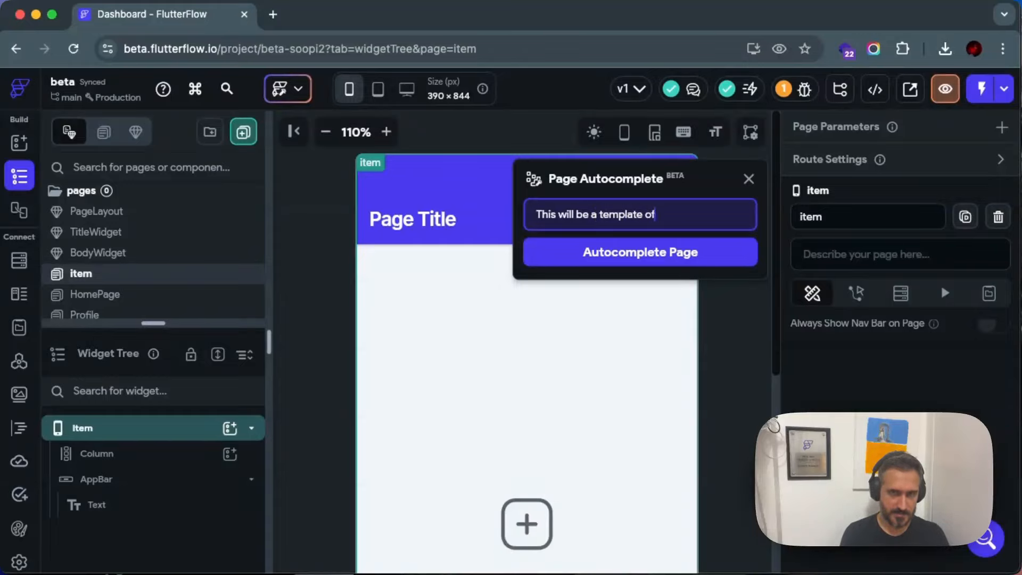
{"action": "key", "text": "BackSpace"}
{"action": "key", "text": "BackSpace"}
{"action": "type", "text": "for an ite"}
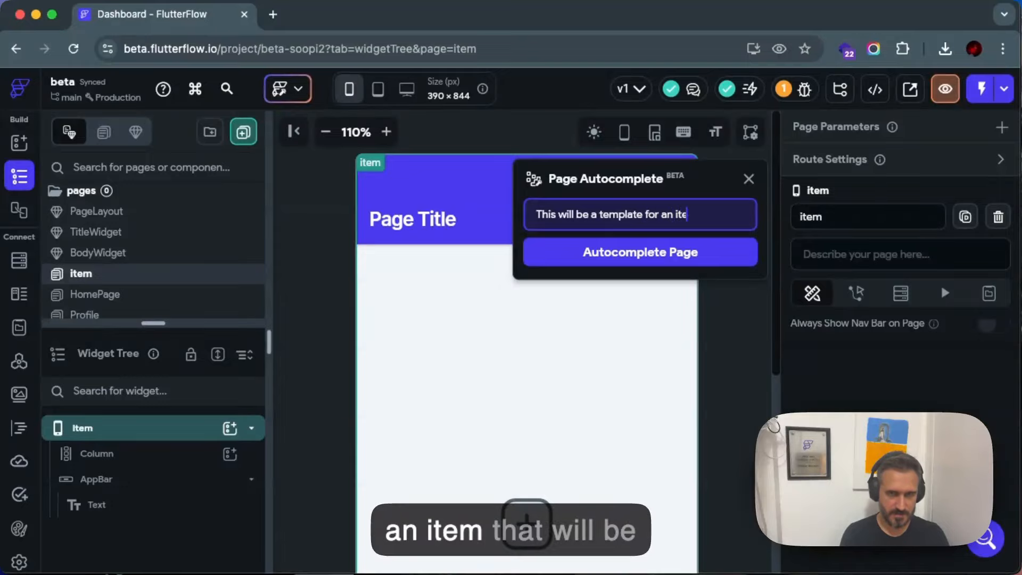
{"action": "type", "text": "m that will"}
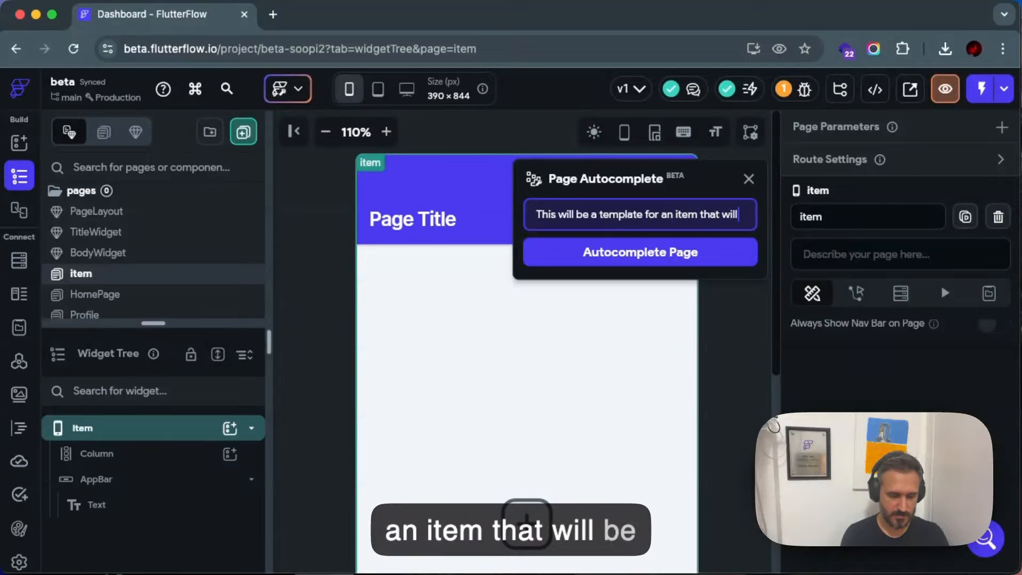
{"action": "type", "text": " be"}
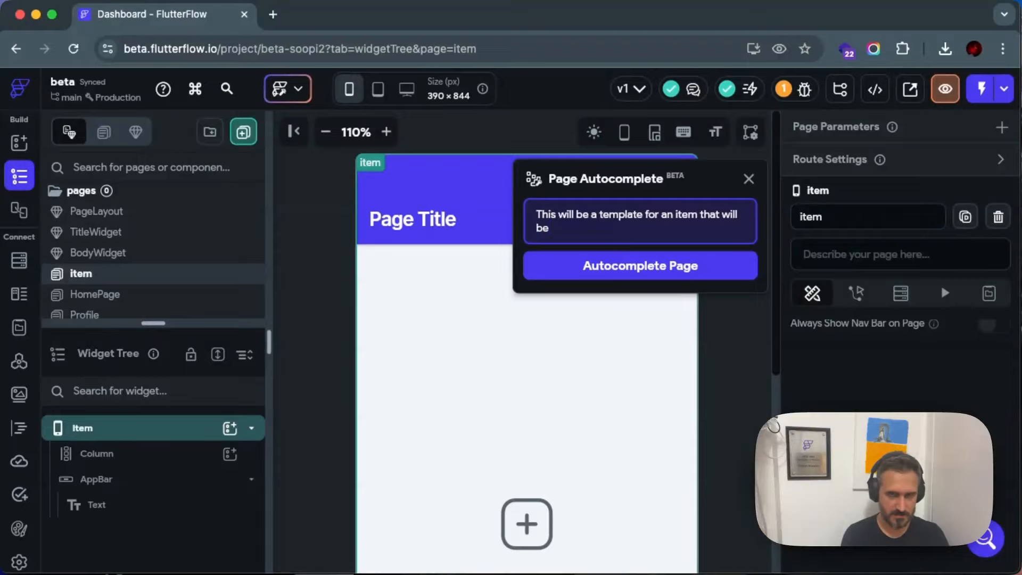
{"action": "type", "text": "ld o"}
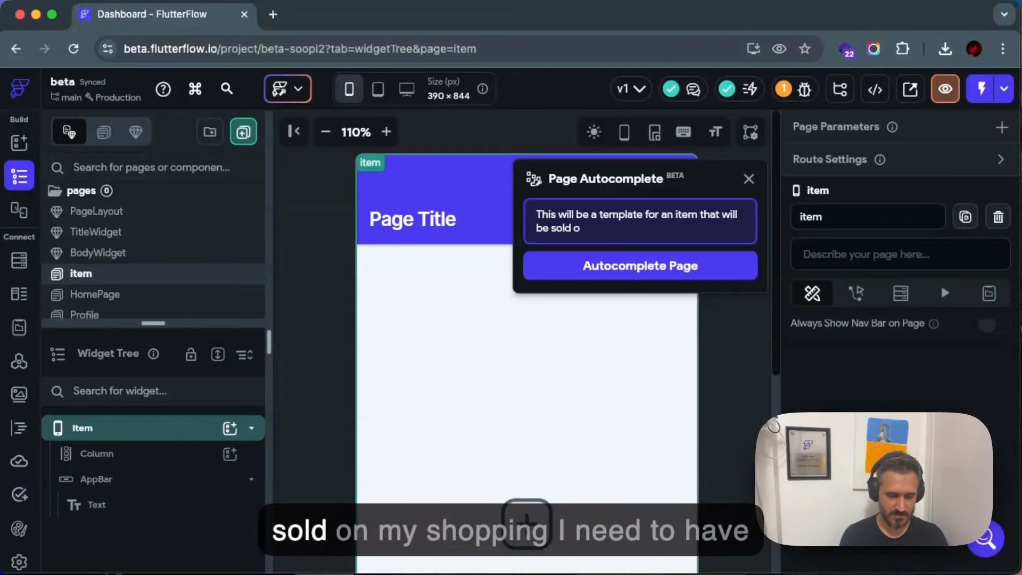
{"action": "type", "text": "s"}
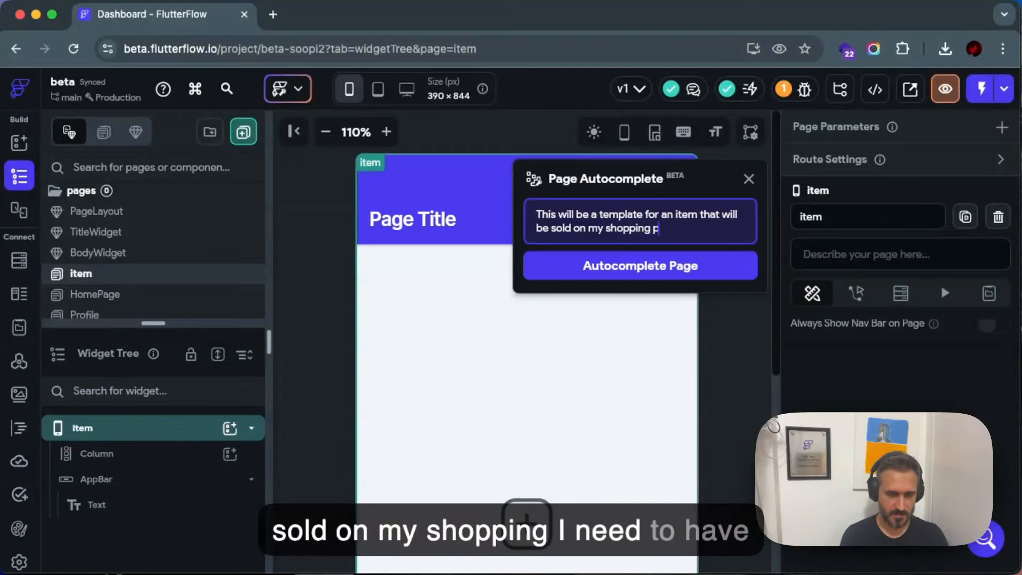
{"action": "type", "text": "hopping app. "}
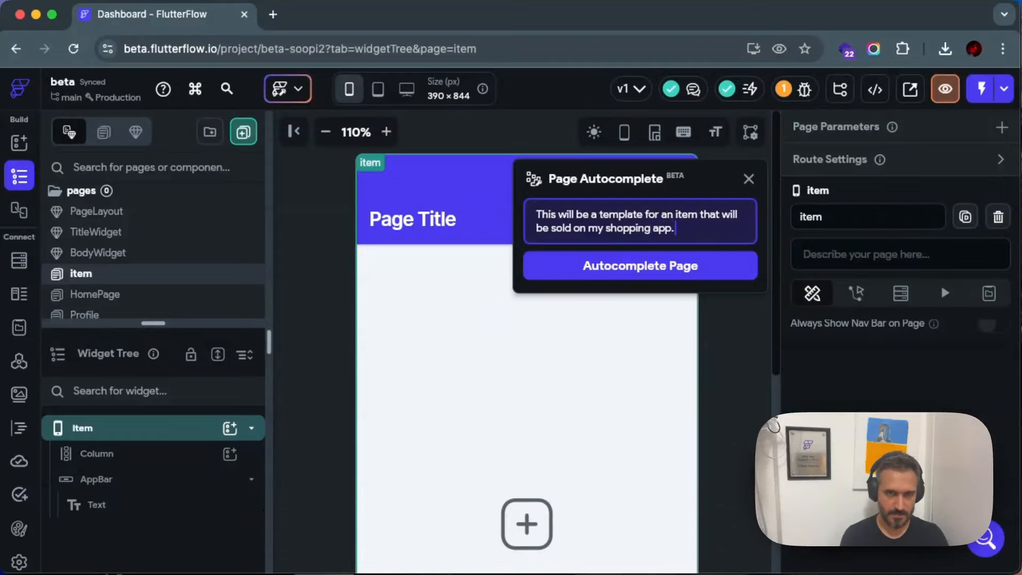
Step: Continue the autocomplete prompt with "I need to have the image of the item, name, desc, price, qtty"
{"action": "type", "text": "I ne"}
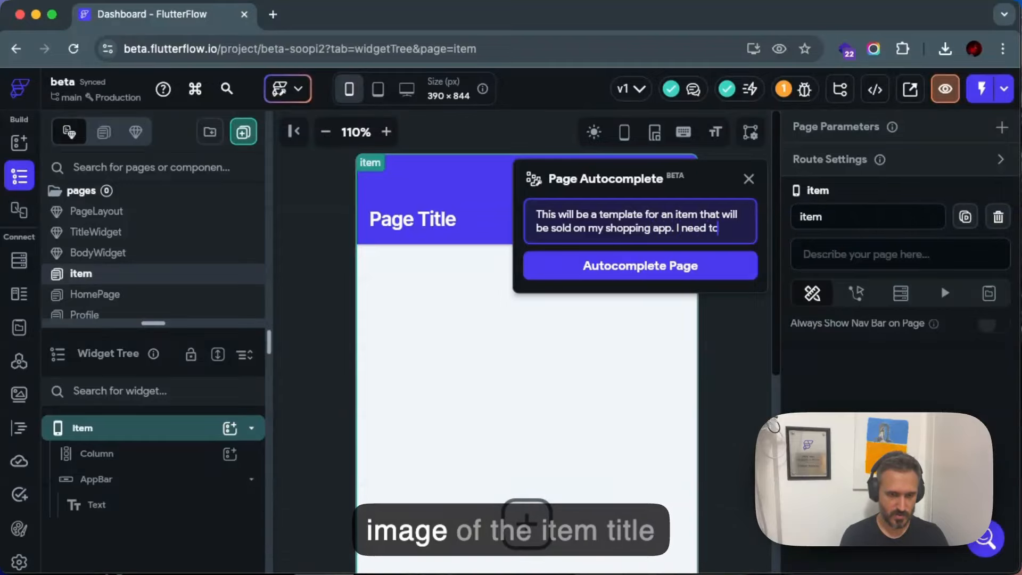
{"action": "type", "text": "ed to have"}
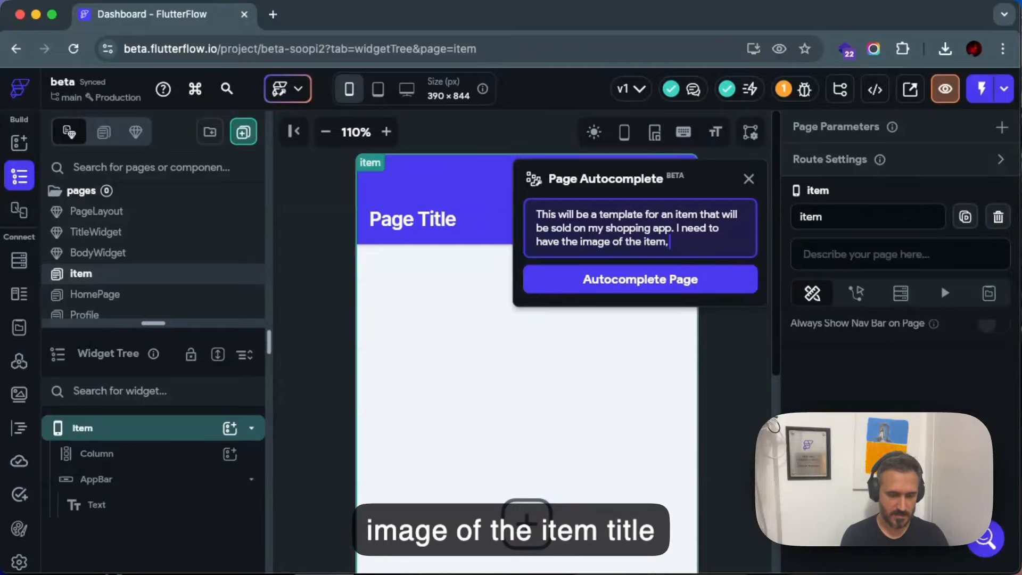
{"action": "type", "text": " the image of t"}
{"action": "key", "text": "BackSpace"}
{"action": "key", "text": "BackSpace"}
{"action": "key", "text": "BackSpace"}
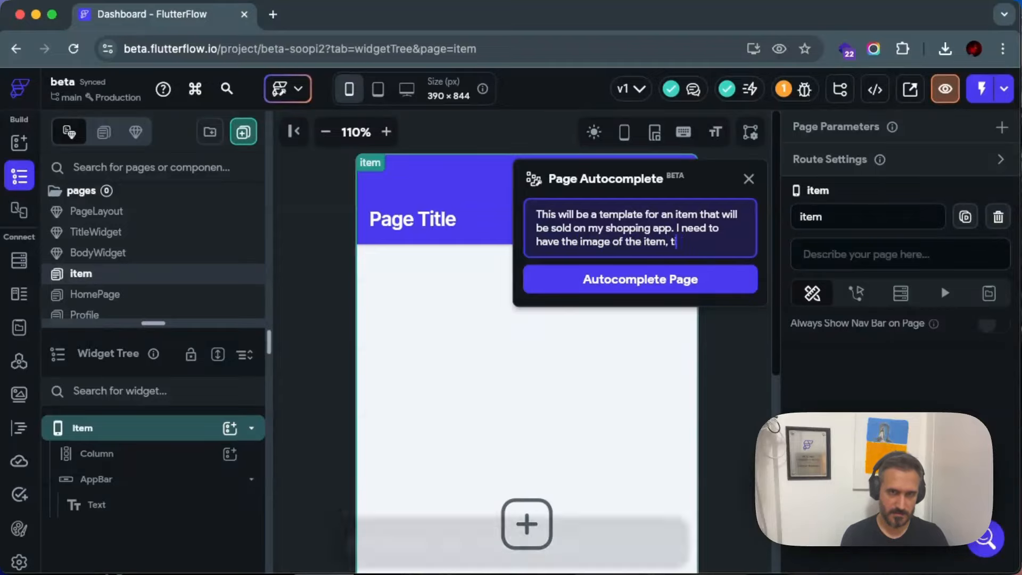
{"action": "type", "text": "name, c"}
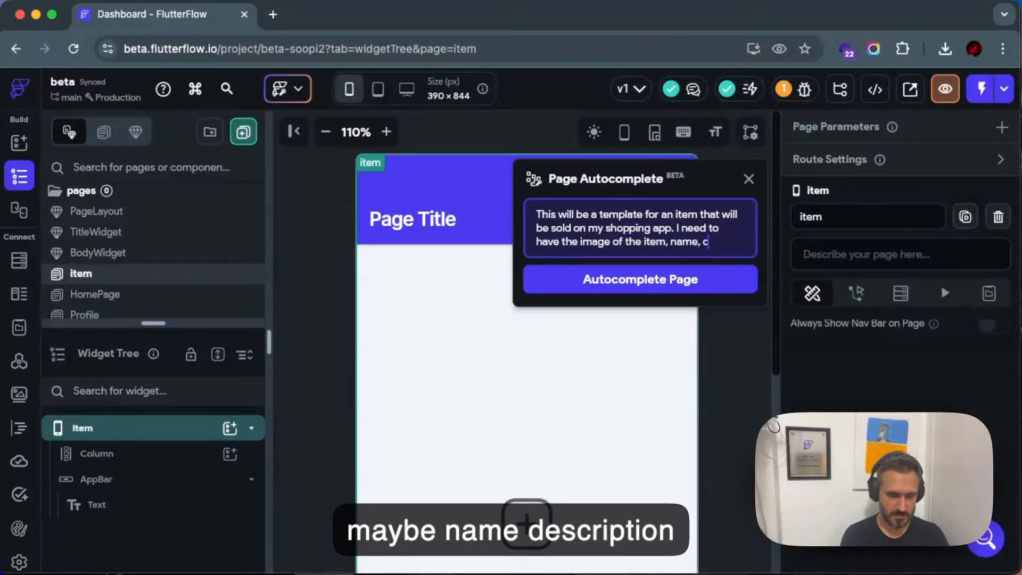
{"action": "key", "text": "BackSpace"}
{"action": "type", "text": "desc, pric"}
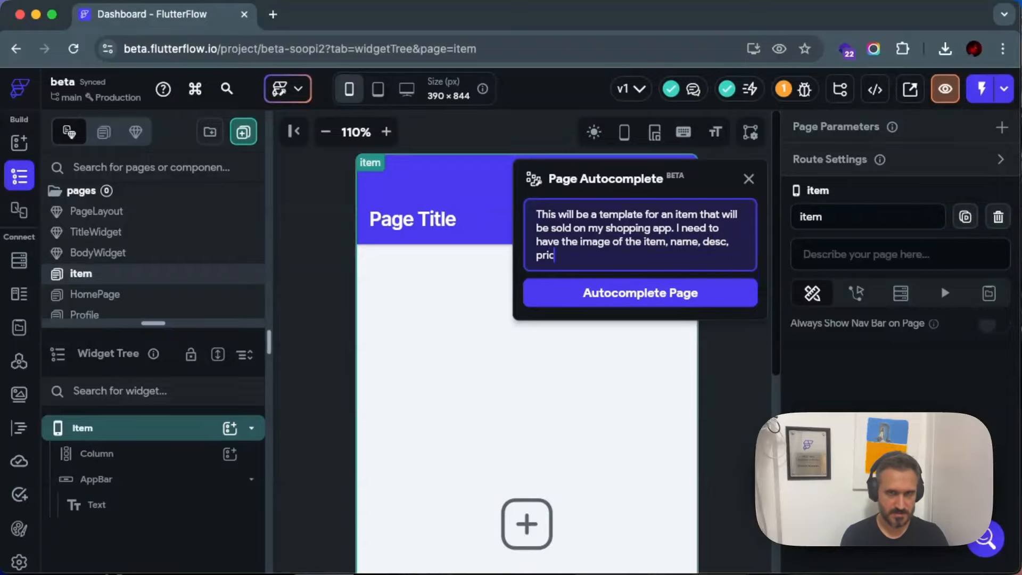
{"action": "type", "text": "e"}
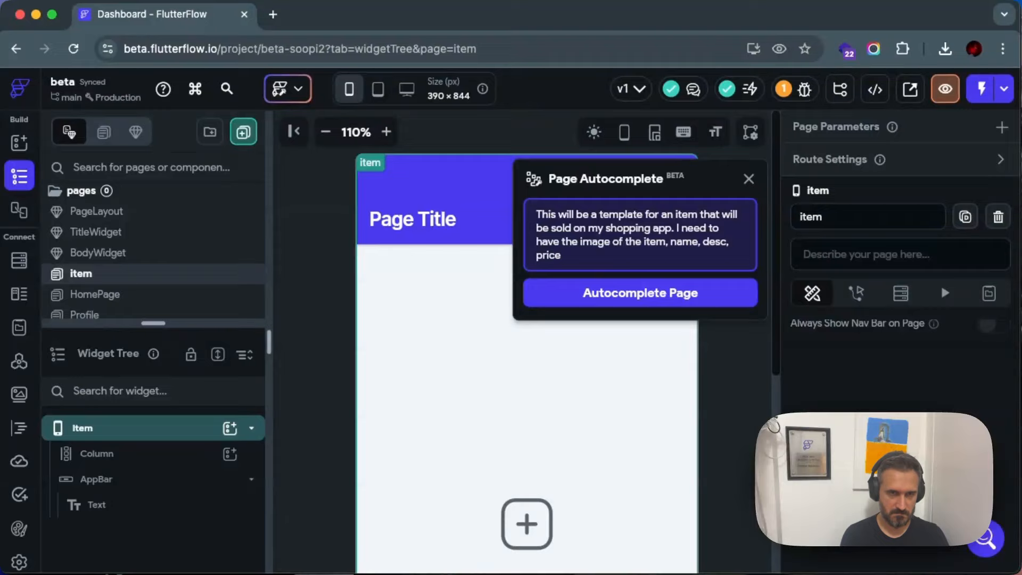
{"action": "type", "text": ", qt"}
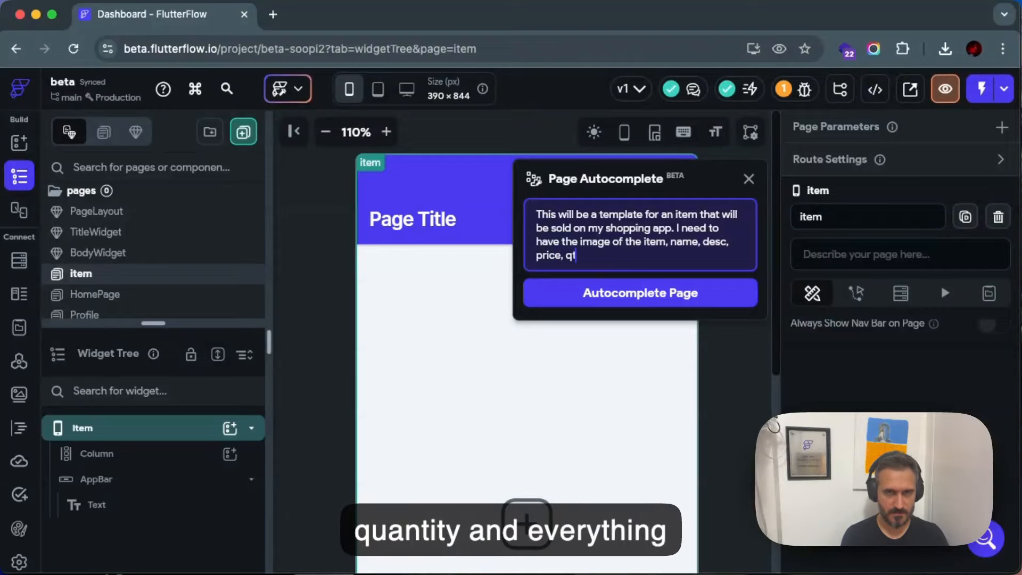
{"action": "type", "text": "ty"}
Step: Complete the prompt with "and everything that u think it needs to have an item u can include it." and accept the page generated from it
{"action": "type", "text": " anc"}
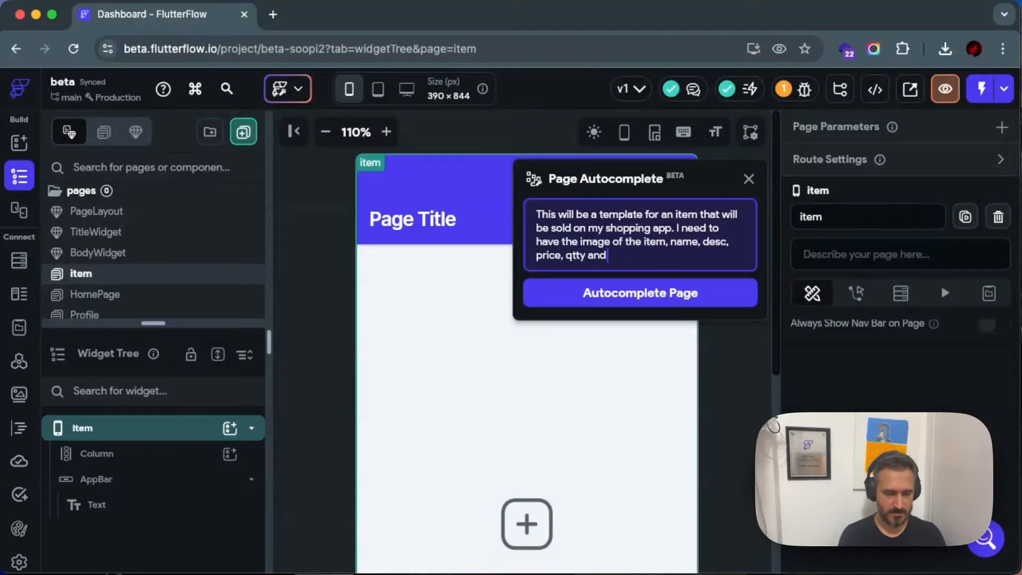
{"action": "type", "text": " everything tha"}
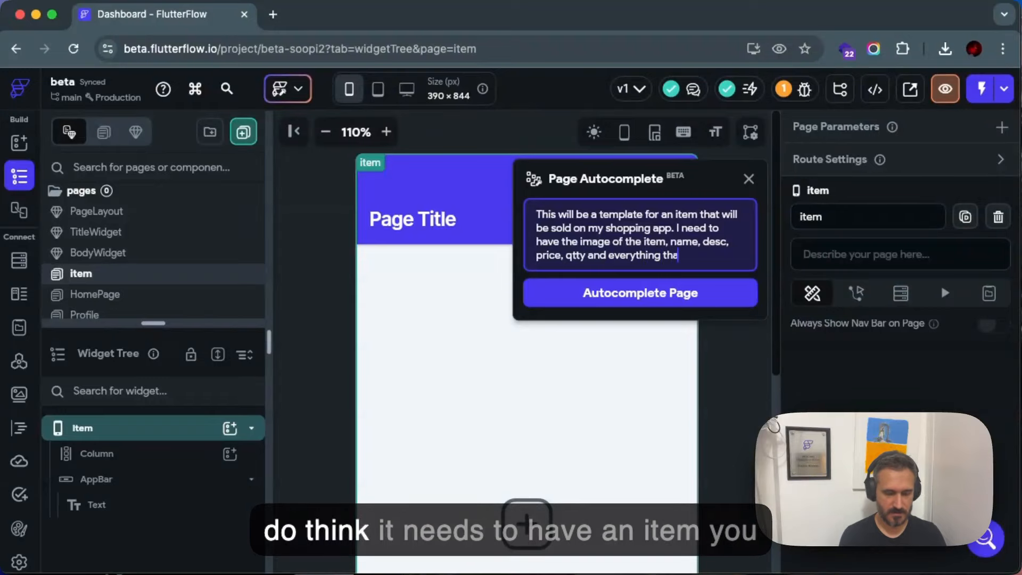
{"action": "type", "text": "t u think it nee"}
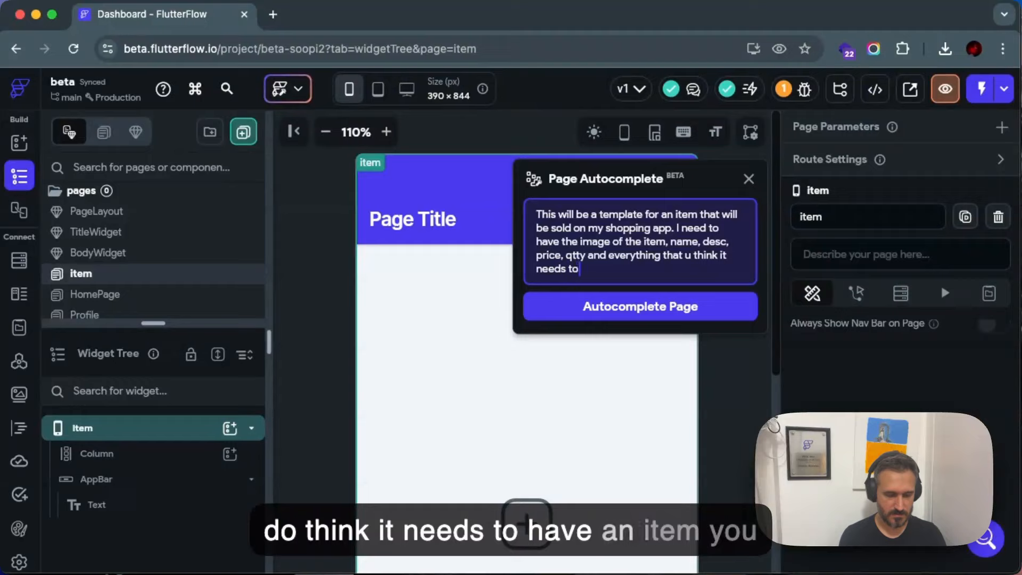
{"action": "type", "text": "ds to have an item u can include it."}
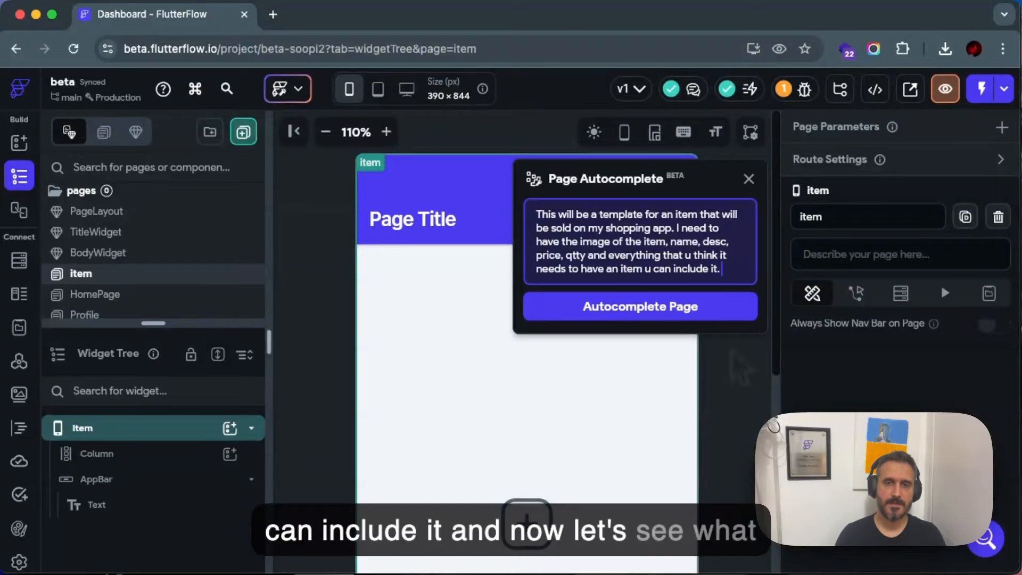
{"action": "left_click", "coordinate": [695, 313]}
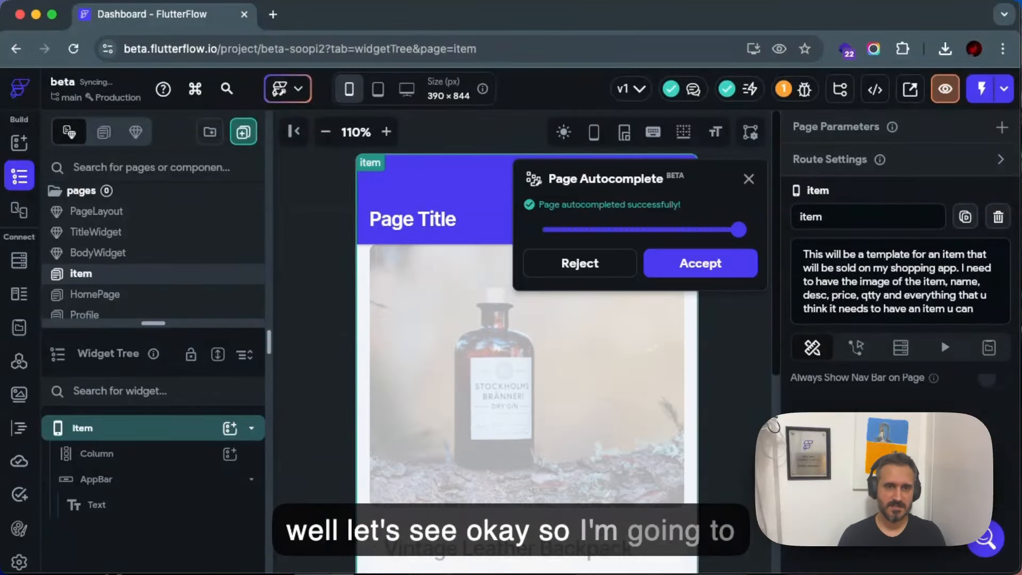
{"action": "left_click", "coordinate": [722, 270]}
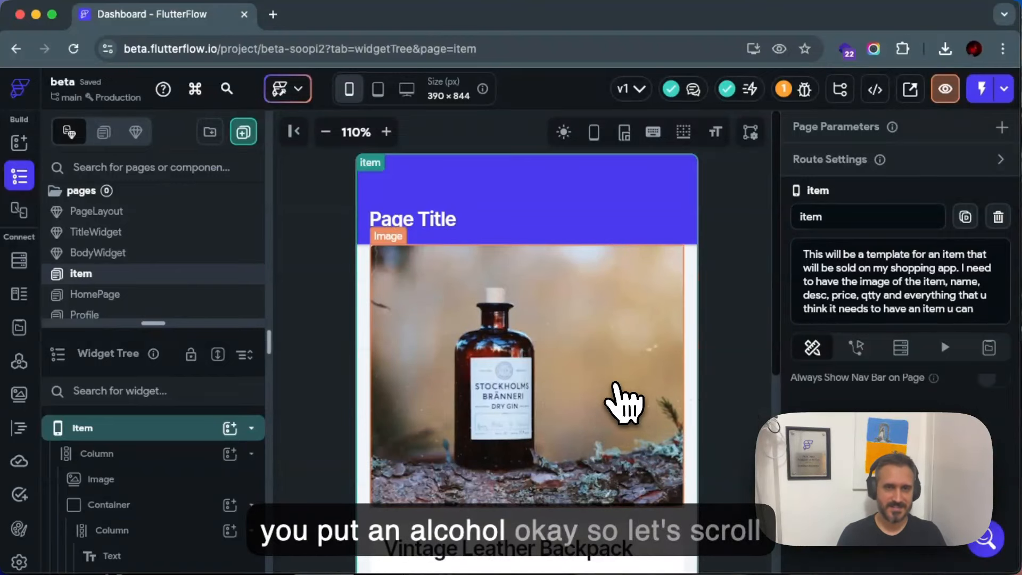
Step: Make the item page's top-level Column scrollable
{"action": "scroll", "coordinate": [663, 394], "scroll_direction": "down", "scroll_amount": 2}
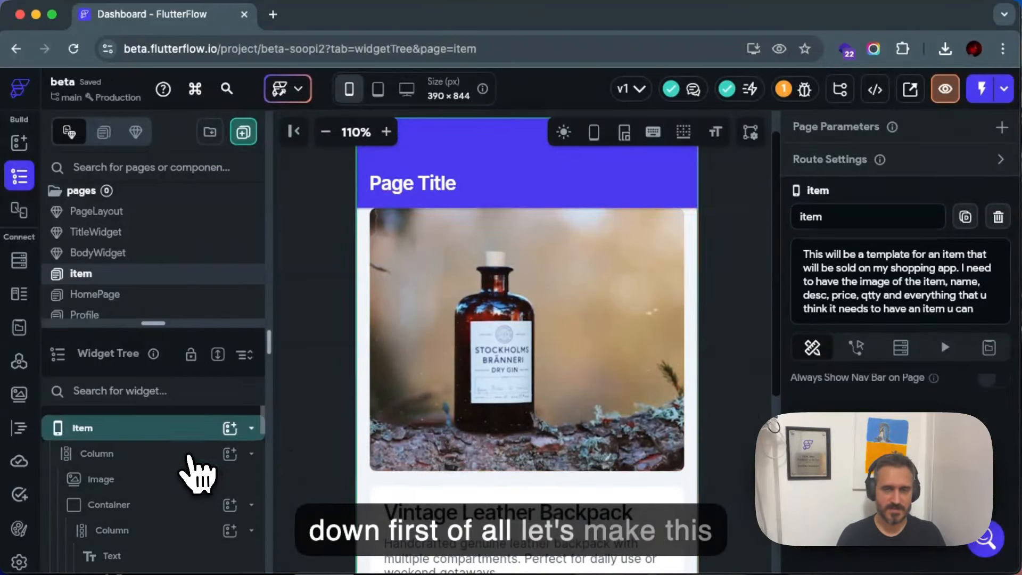
{"action": "left_click", "coordinate": [189, 455]}
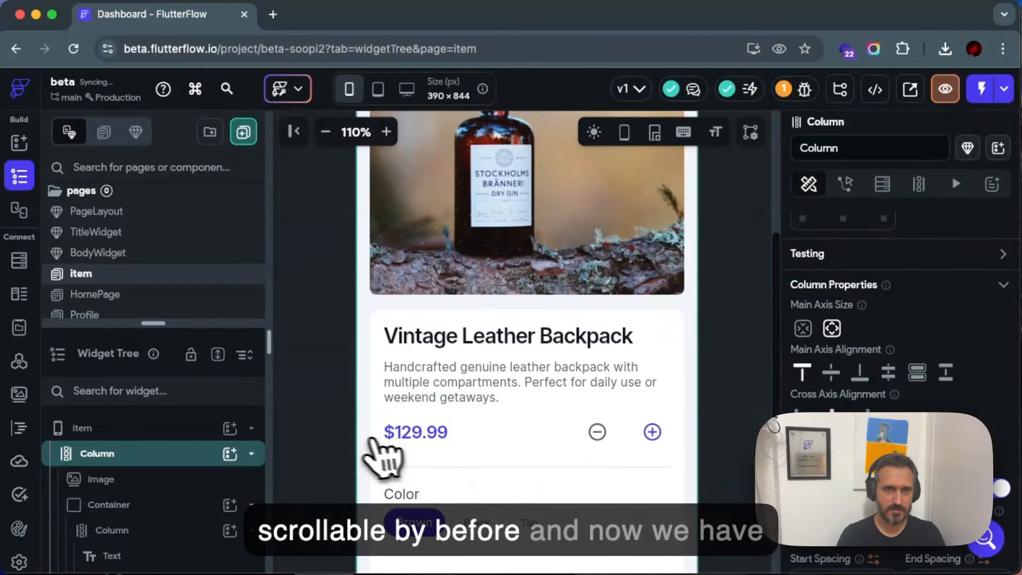
Step: Review the generated item page's image, name, description, price and quantity controls
{"action": "scroll", "coordinate": [736, 376], "scroll_direction": "up", "scroll_amount": 5}
{"action": "scroll", "coordinate": [737, 379], "scroll_direction": "down", "scroll_amount": 2}
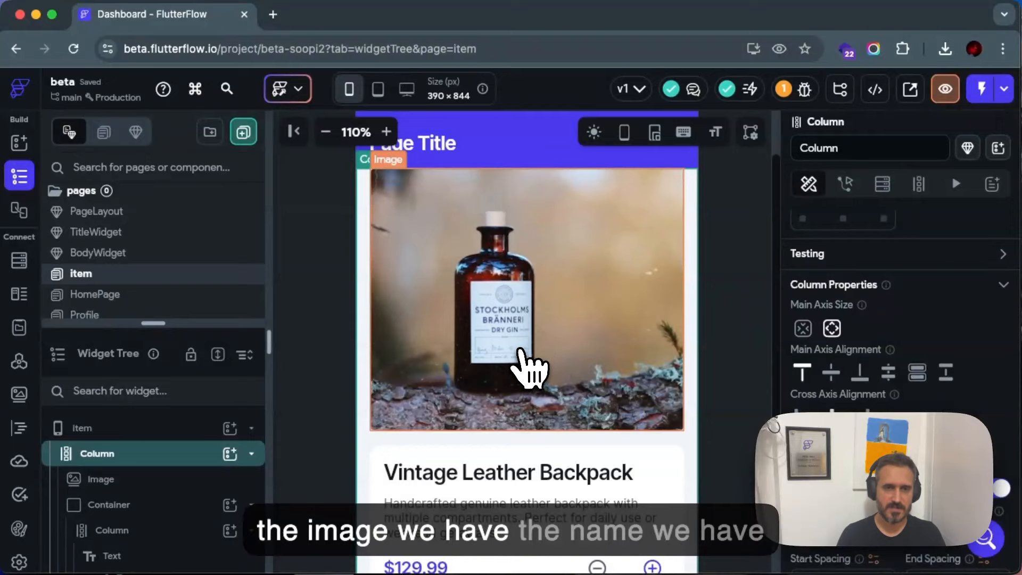
{"action": "scroll", "coordinate": [527, 362], "scroll_direction": "down", "scroll_amount": 4}
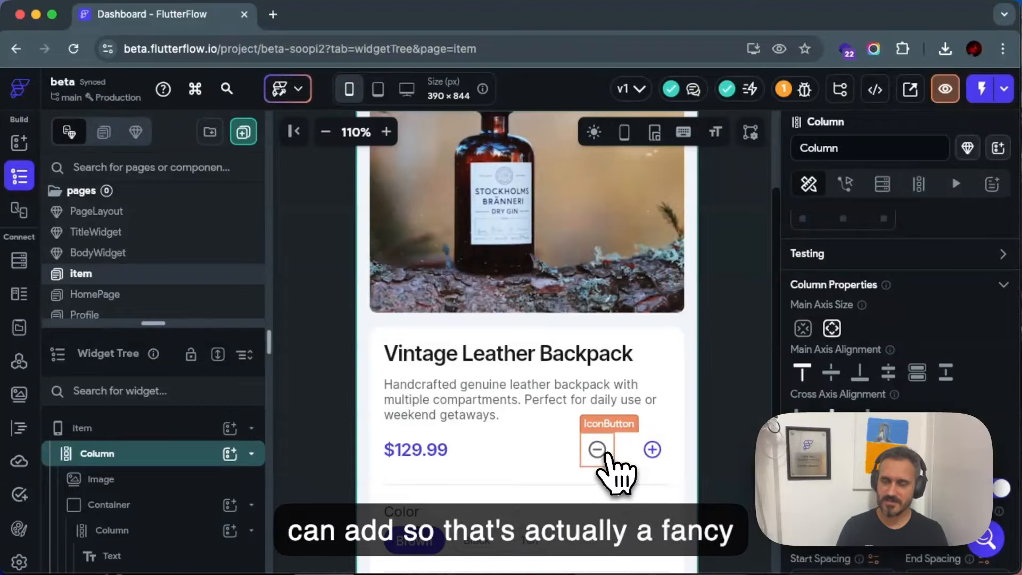
Step: Review the rest of the item page: color options, feature list, availability row and Add to Cart area
{"action": "scroll", "coordinate": [546, 445], "scroll_direction": "down", "scroll_amount": 1}
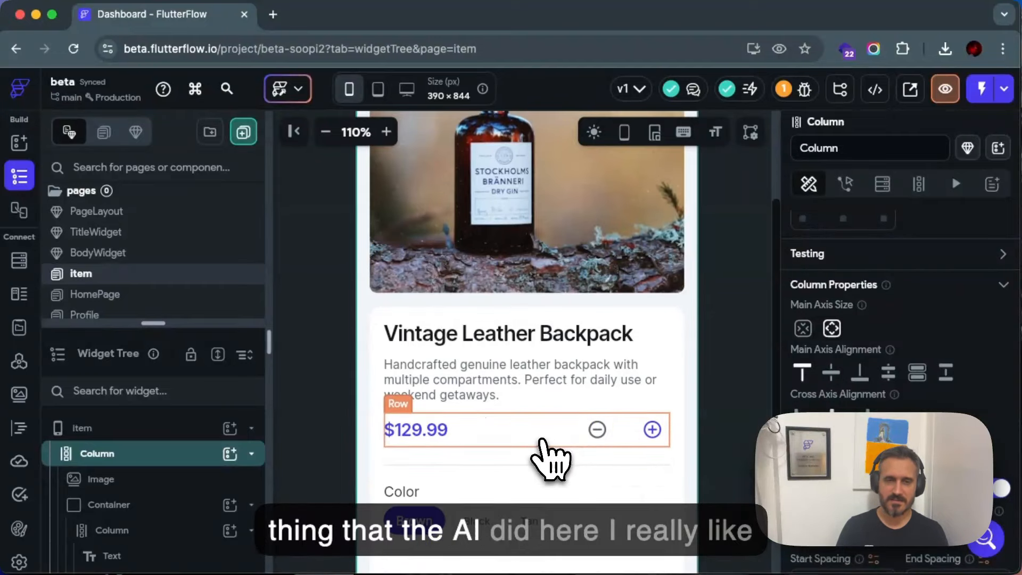
{"action": "scroll", "coordinate": [548, 458], "scroll_direction": "down", "scroll_amount": 4}
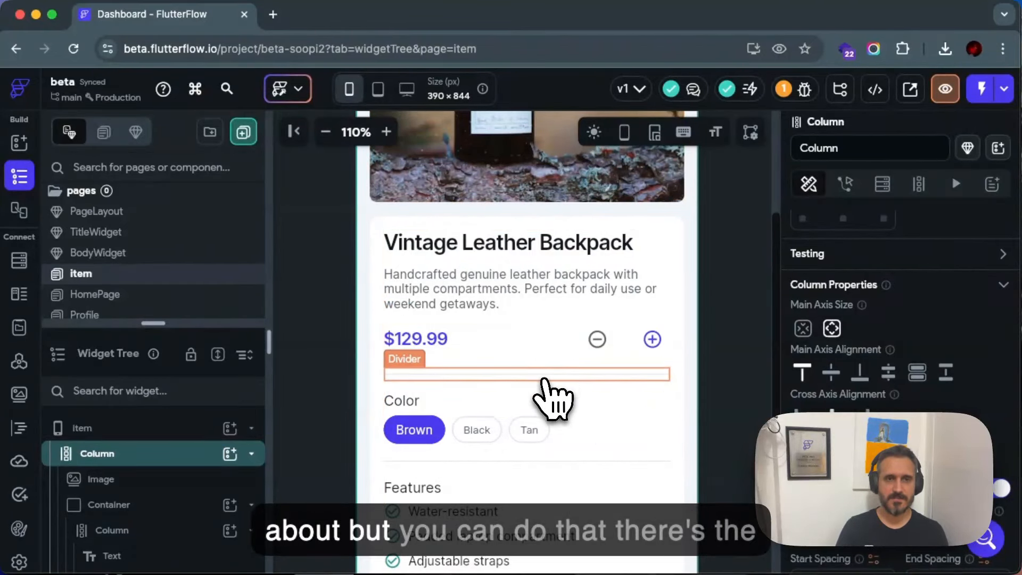
{"action": "scroll", "coordinate": [548, 399], "scroll_direction": "down", "scroll_amount": 4}
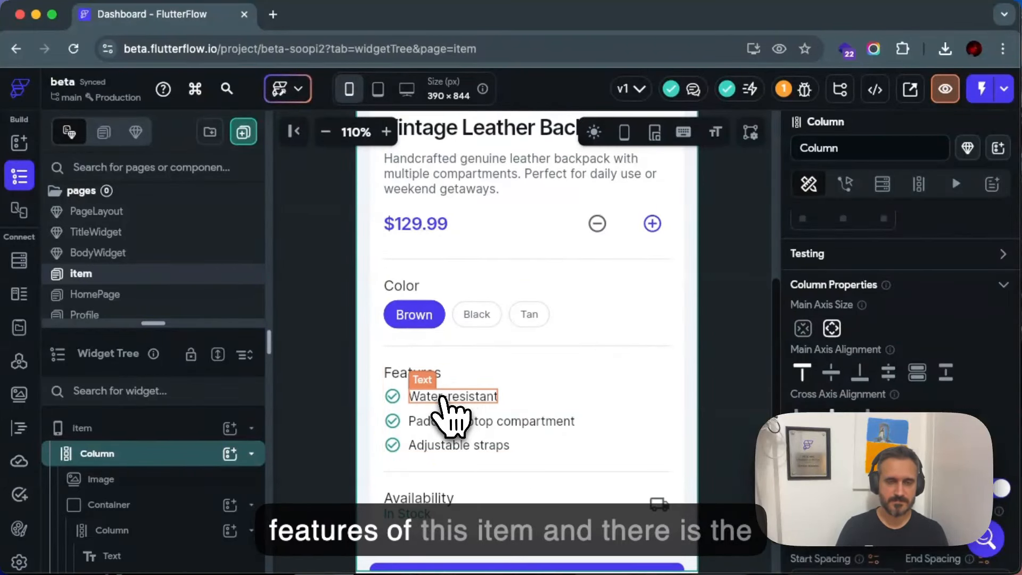
{"action": "scroll", "coordinate": [506, 351], "scroll_direction": "down", "scroll_amount": 1}
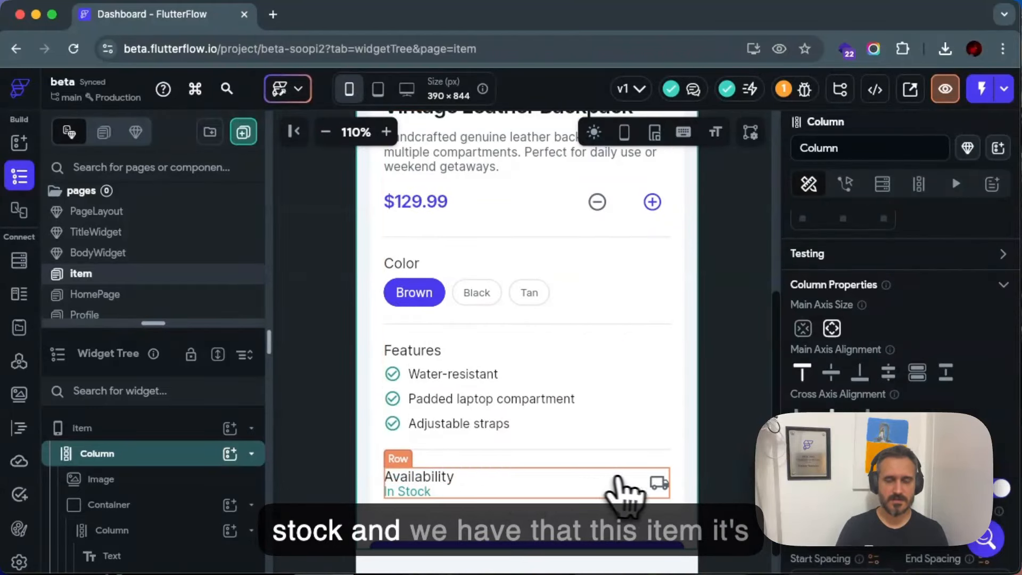
{"action": "scroll", "coordinate": [661, 490], "scroll_direction": "down", "scroll_amount": 3}
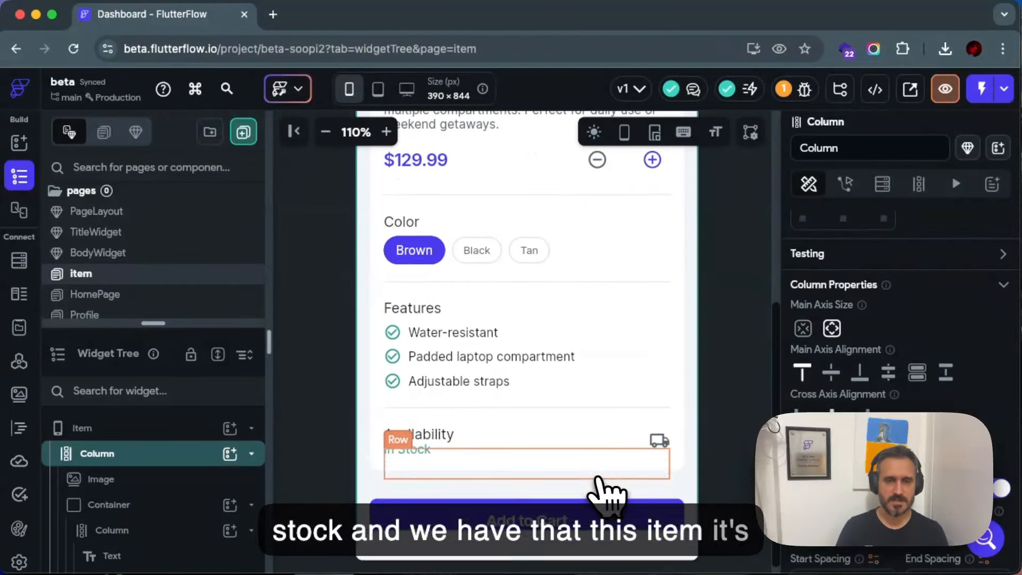
{"action": "scroll", "coordinate": [572, 490], "scroll_direction": "down", "scroll_amount": 1}
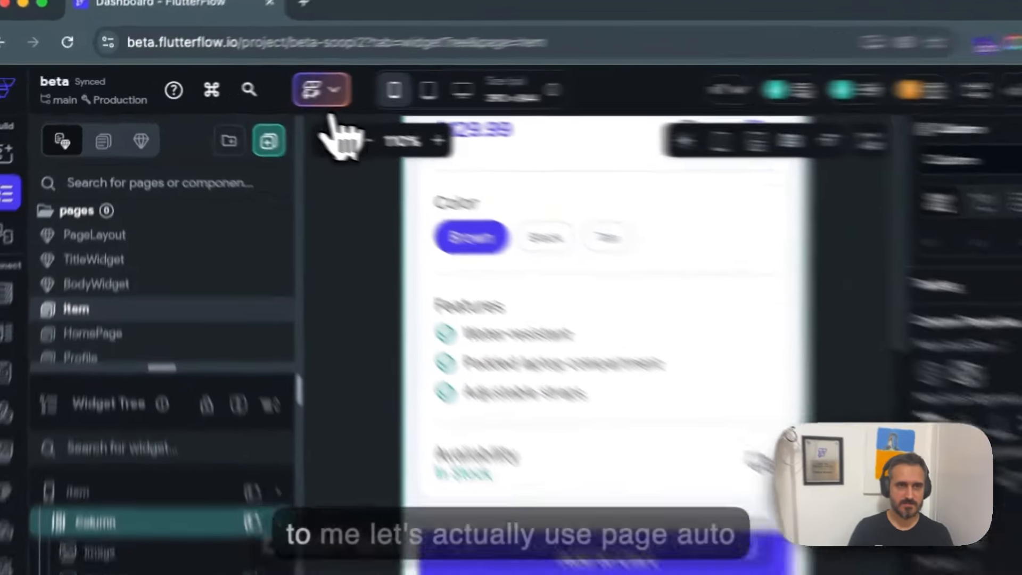
Step: Run Page Autocomplete on the item page and accept the suggested Customer Reviews and Specifications sections
{"action": "left_click", "coordinate": [327, 89]}
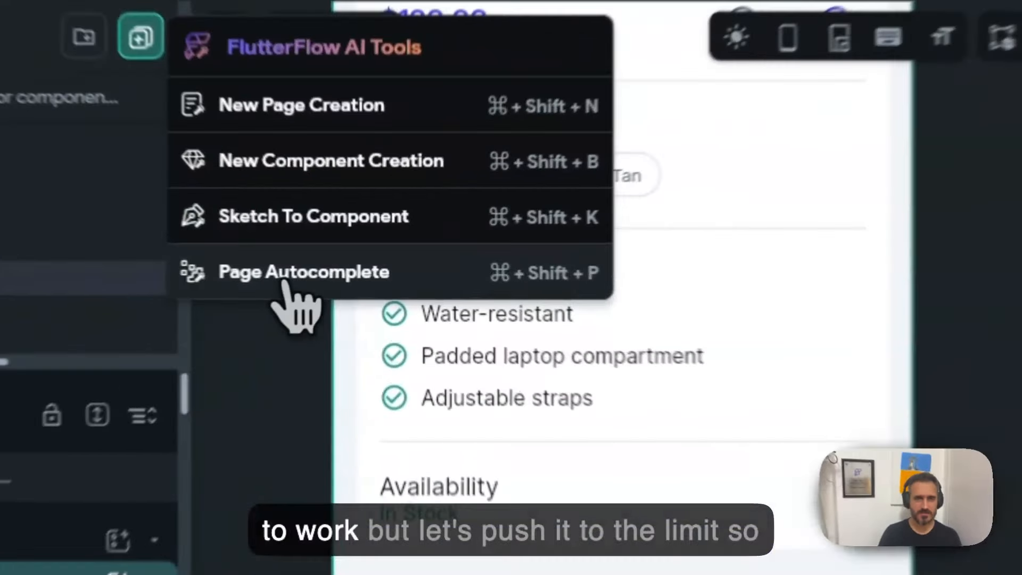
{"action": "left_click", "coordinate": [327, 273]}
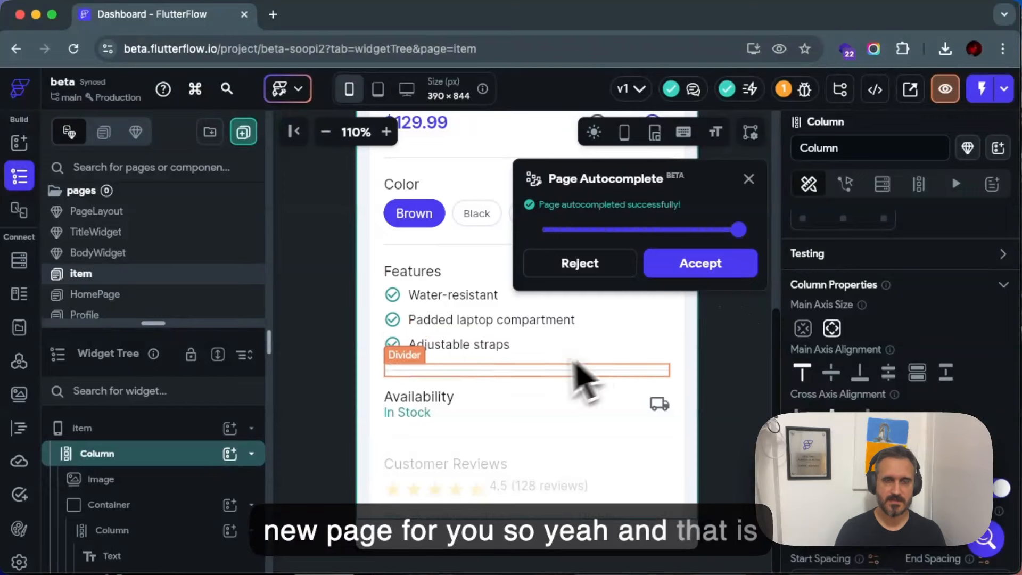
{"action": "scroll", "coordinate": [581, 383], "scroll_direction": "up", "scroll_amount": 6}
{"action": "scroll", "coordinate": [538, 382], "scroll_direction": "down", "scroll_amount": 10}
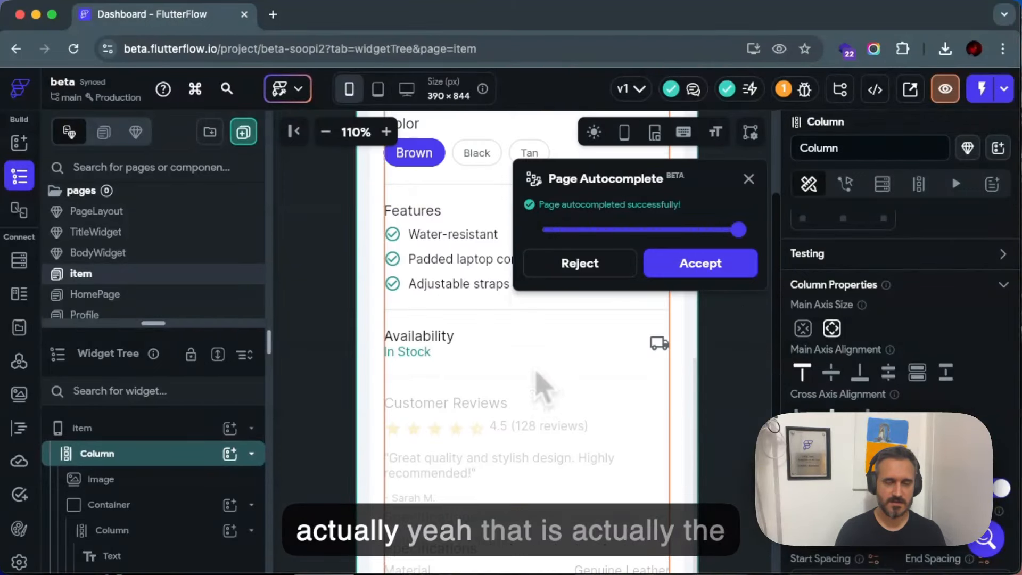
{"action": "scroll", "coordinate": [536, 382], "scroll_direction": "up", "scroll_amount": 5}
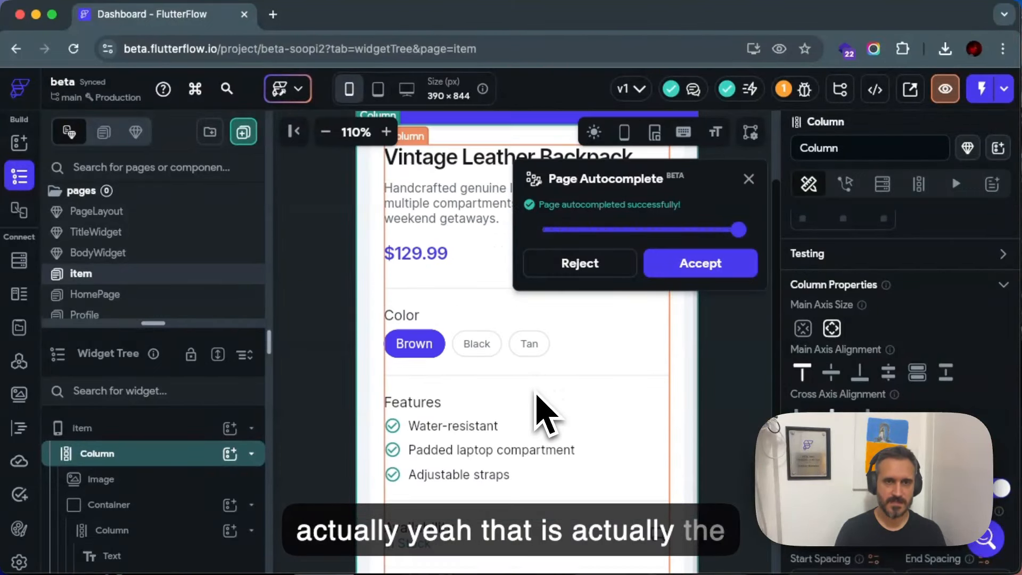
{"action": "scroll", "coordinate": [536, 410], "scroll_direction": "down", "scroll_amount": 3}
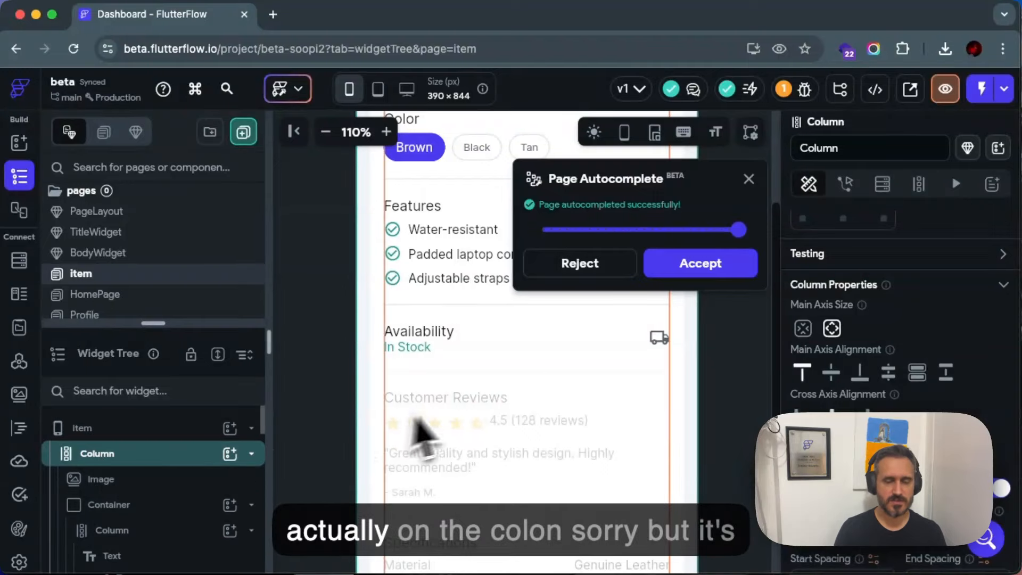
{"action": "scroll", "coordinate": [494, 396], "scroll_direction": "down", "scroll_amount": 2}
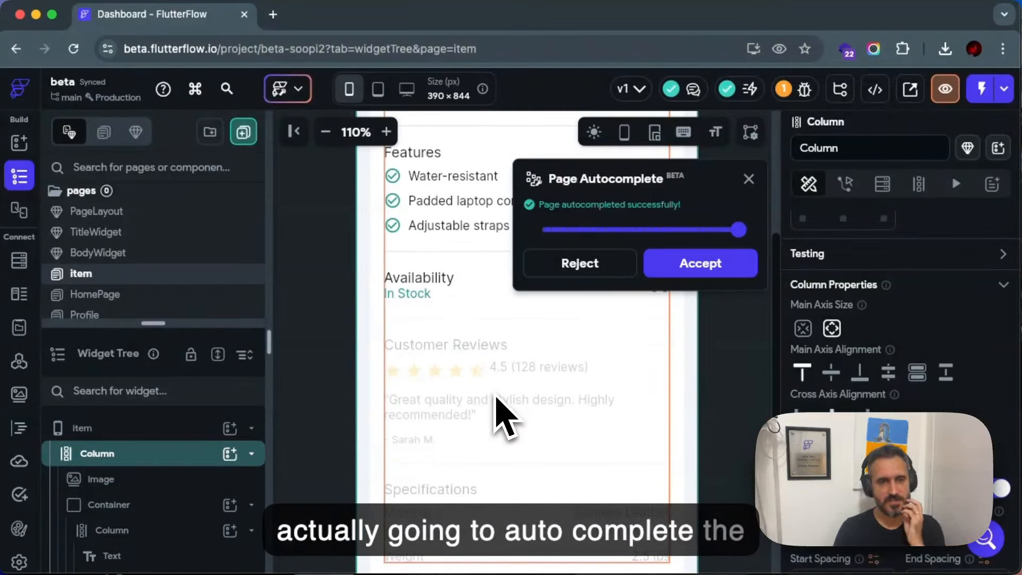
{"action": "scroll", "coordinate": [498, 386], "scroll_direction": "down", "scroll_amount": 2}
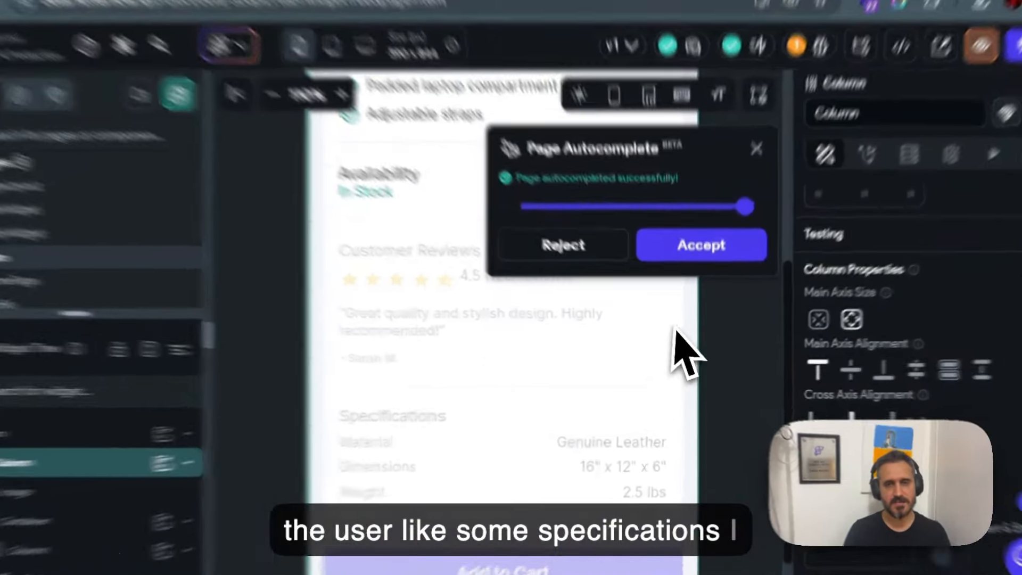
{"action": "left_click", "coordinate": [713, 272]}
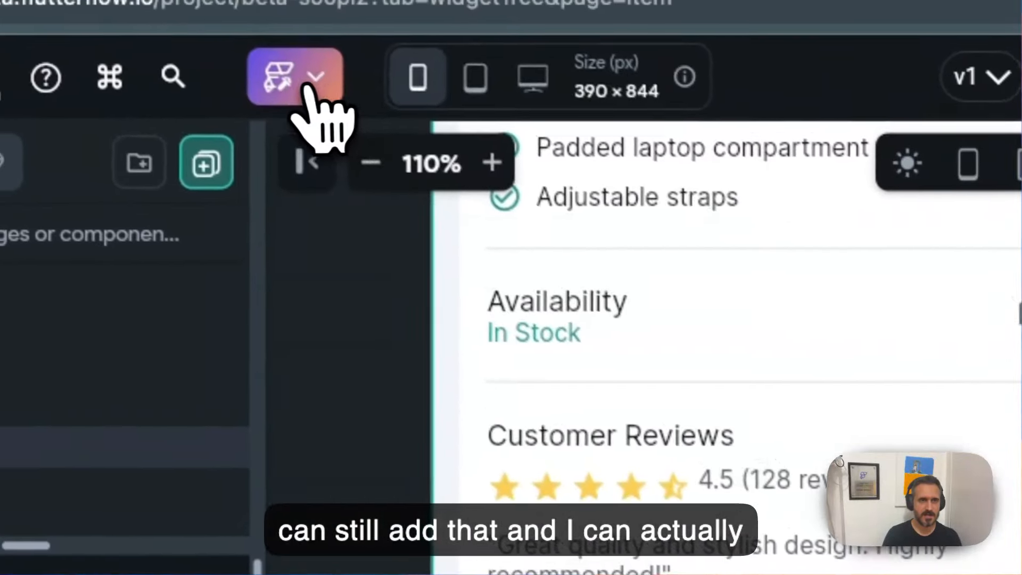
Step: Run Page Autocomplete on the item page again, accept the suggested Shipping Information and Return Policy content, and check the extended page
{"action": "left_click", "coordinate": [308, 88]}
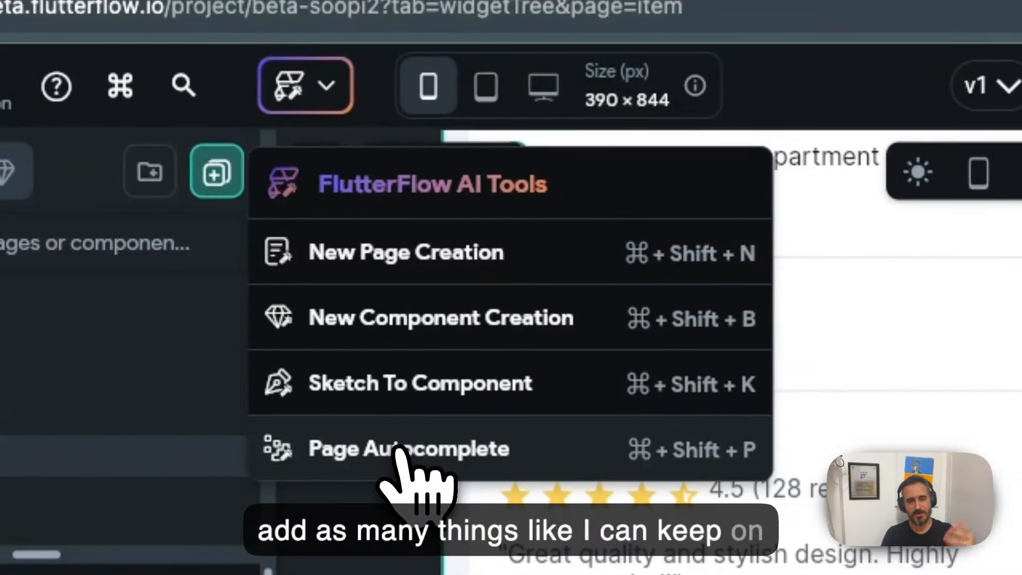
{"action": "left_click", "coordinate": [405, 450]}
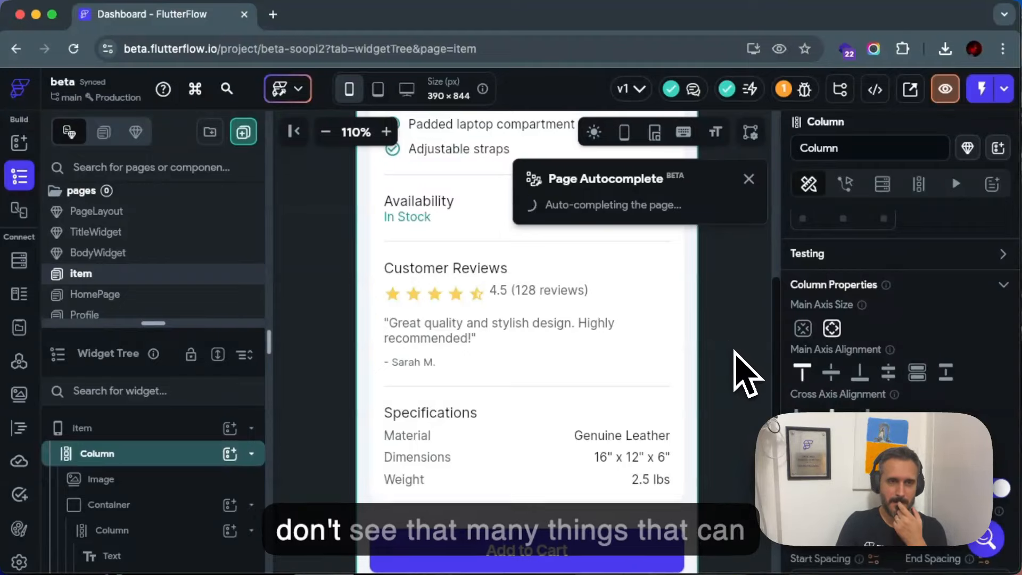
{"action": "scroll", "coordinate": [564, 410], "scroll_direction": "down", "scroll_amount": 3}
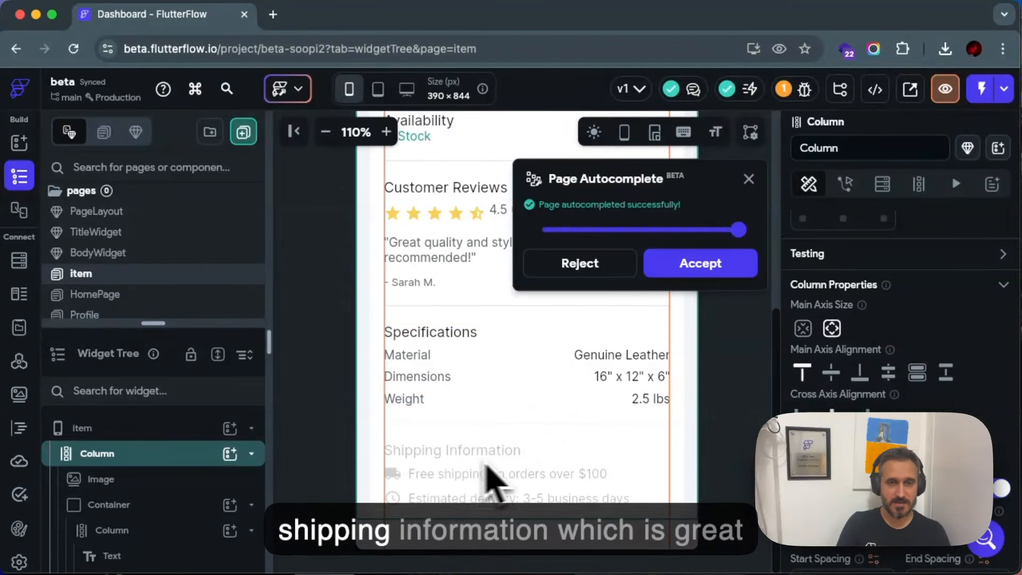
{"action": "scroll", "coordinate": [532, 474], "scroll_direction": "down", "scroll_amount": 4}
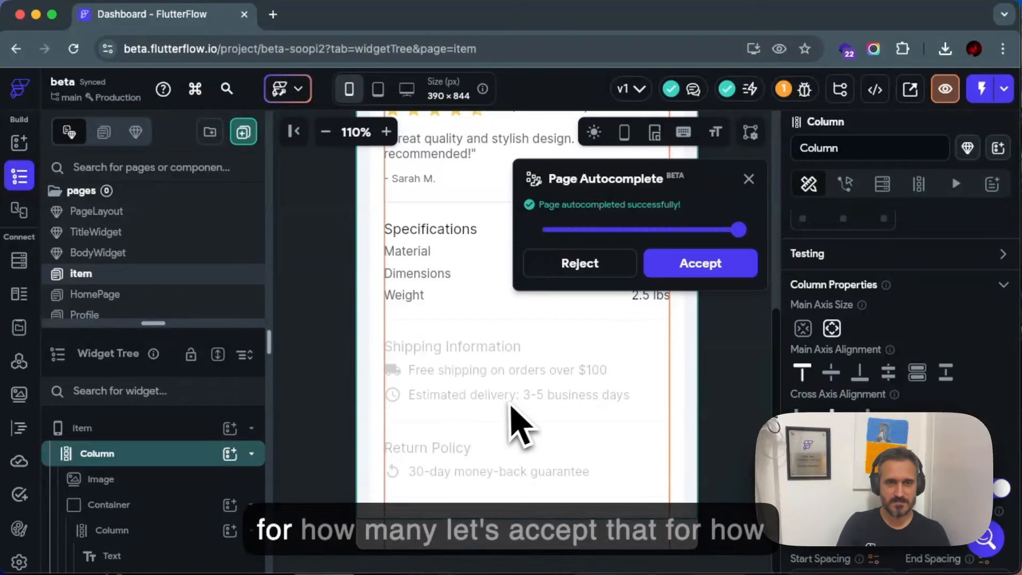
{"action": "left_click", "coordinate": [728, 266]}
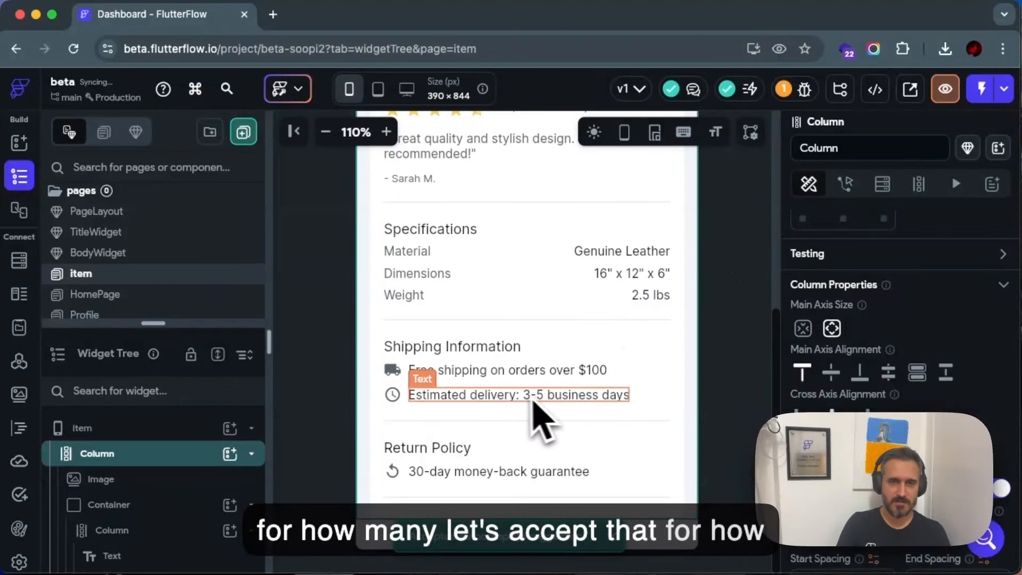
{"action": "scroll", "coordinate": [564, 412], "scroll_direction": "down", "scroll_amount": 1}
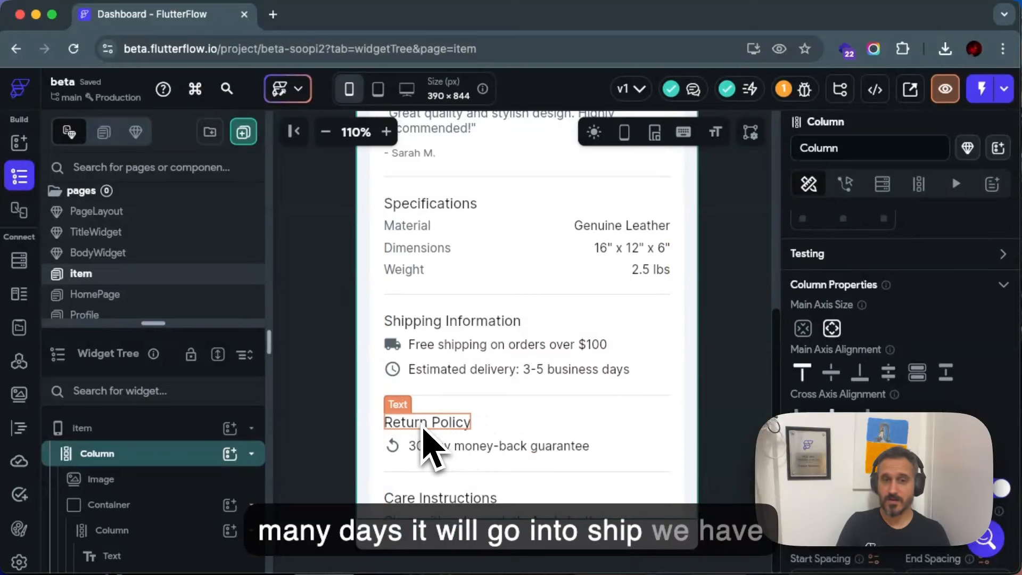
{"action": "scroll", "coordinate": [468, 447], "scroll_direction": "down", "scroll_amount": 5}
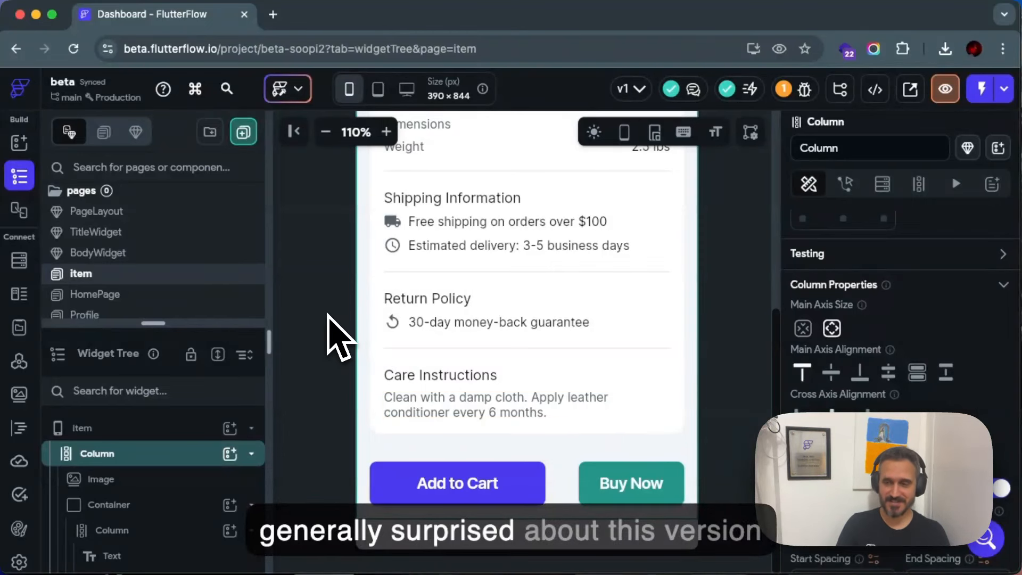
{"action": "left_click", "coordinate": [327, 315]}
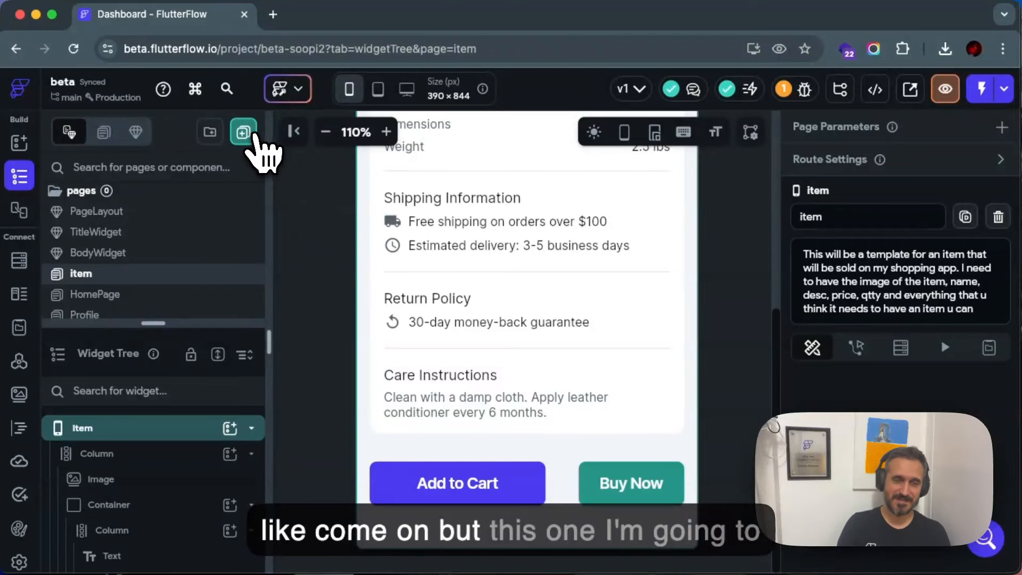
Step: Create a blank page named "cart" without a description
{"action": "left_click", "coordinate": [246, 134]}
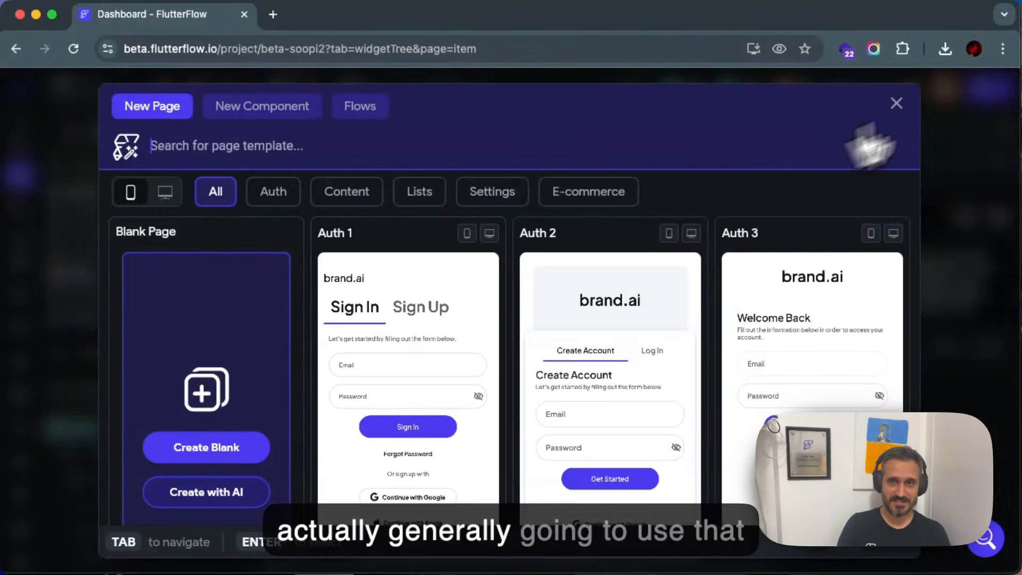
{"action": "left_click", "coordinate": [896, 103]}
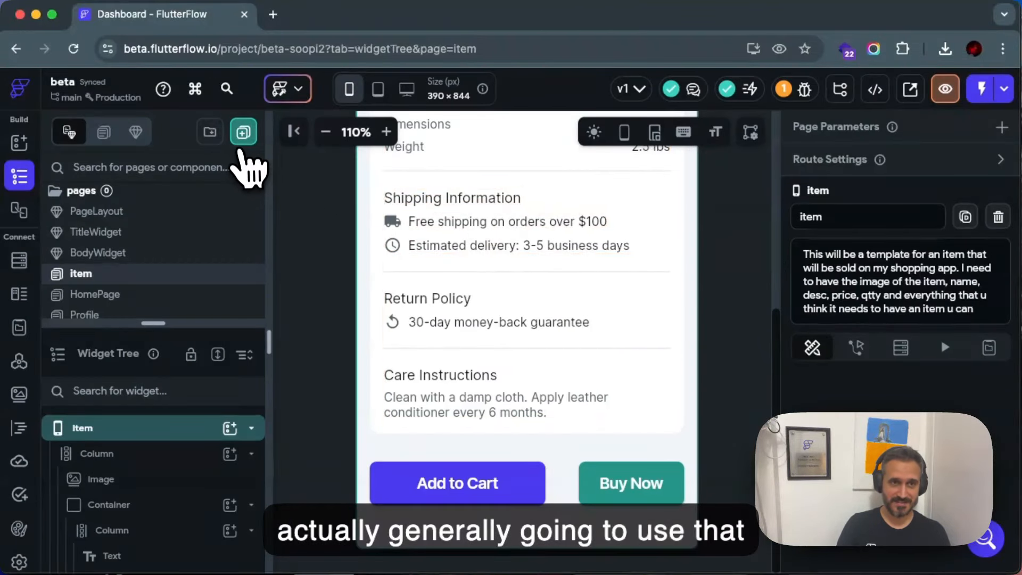
{"action": "left_click", "coordinate": [244, 131]}
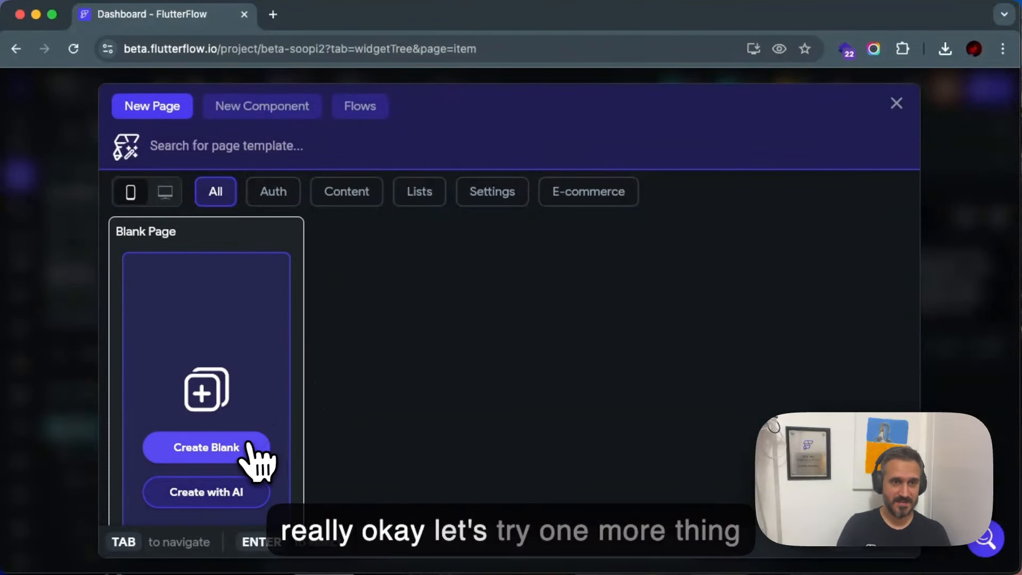
{"action": "left_click", "coordinate": [251, 455]}
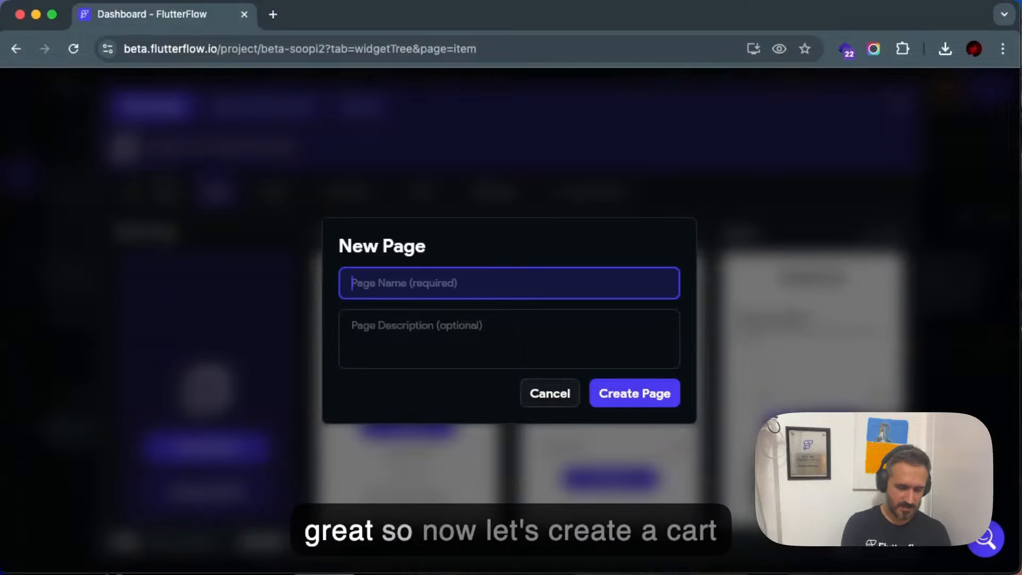
{"action": "type", "text": "cart"}
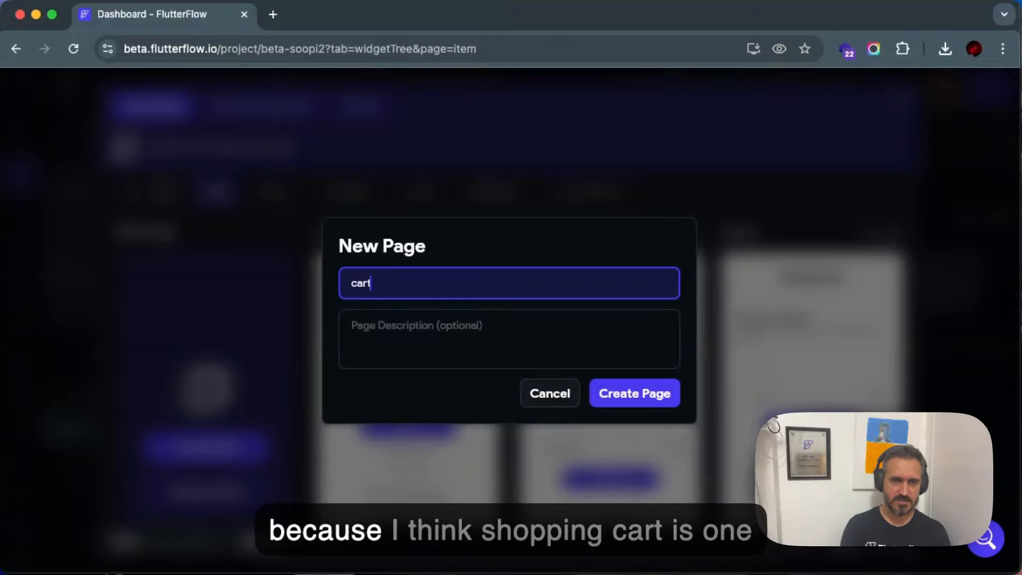
{"action": "left_click", "coordinate": [646, 402]}
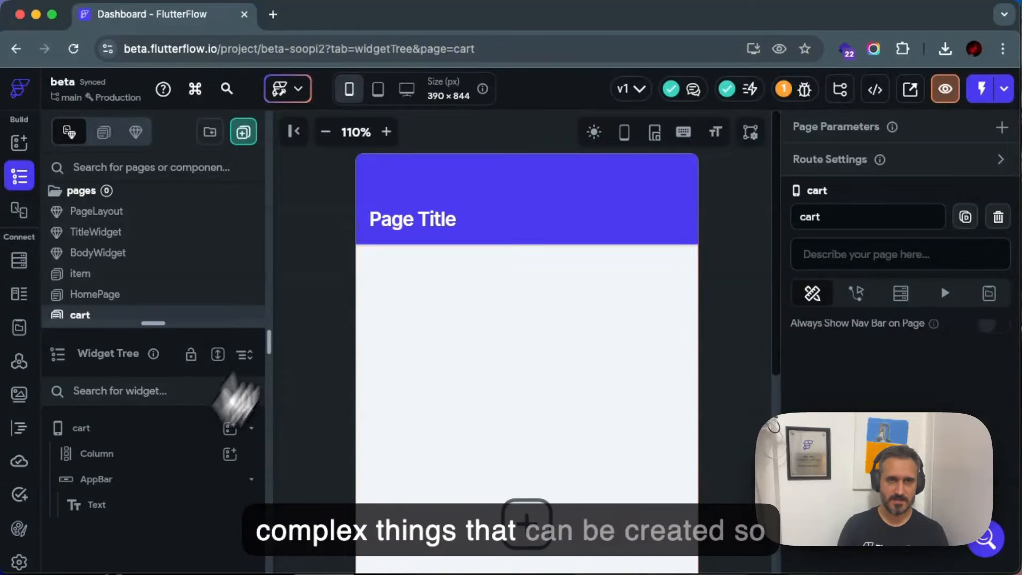
Step: Start Page Autocomplete on the cart page and enter the prompt beginning 'change the title bar to say - "Shopping cart"'
{"action": "left_click", "coordinate": [297, 90]}
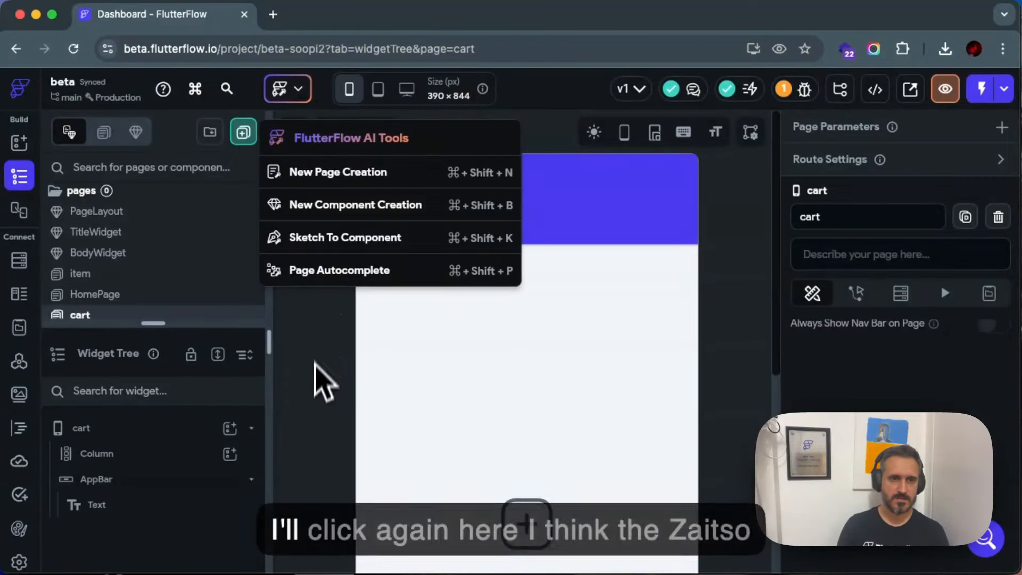
{"action": "left_click", "coordinate": [178, 428]}
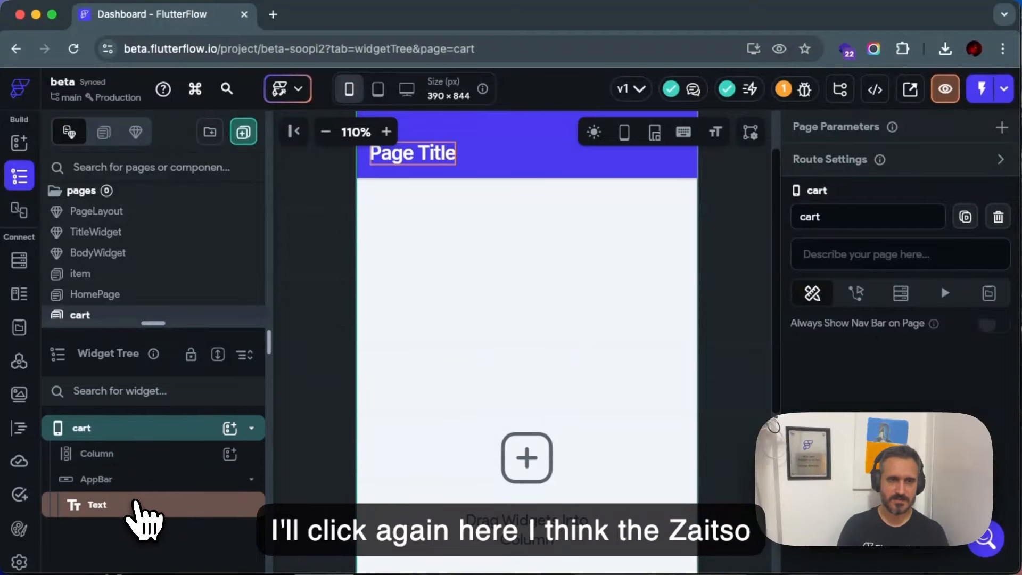
{"action": "left_click", "coordinate": [298, 92]}
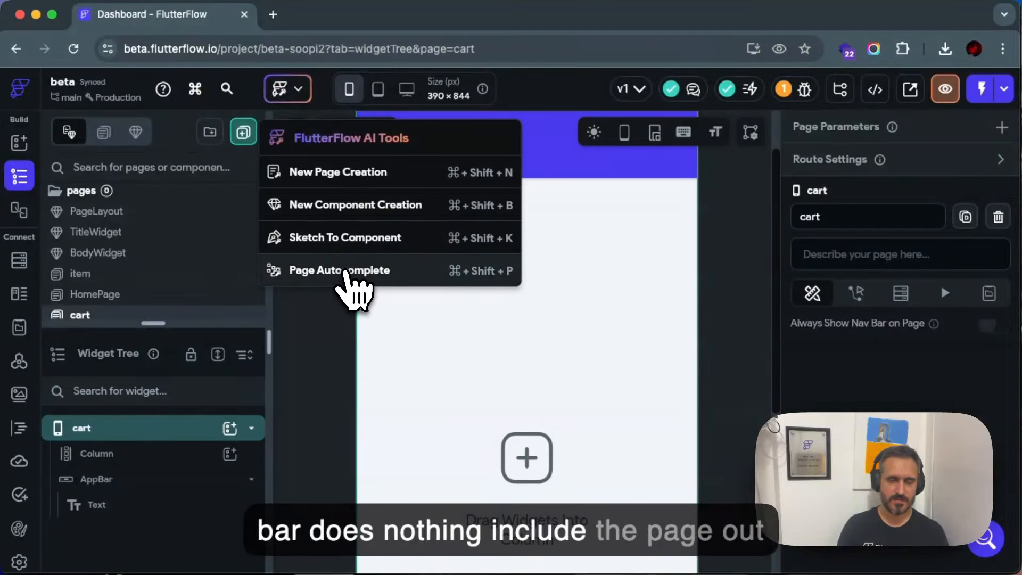
{"action": "left_click", "coordinate": [347, 272]}
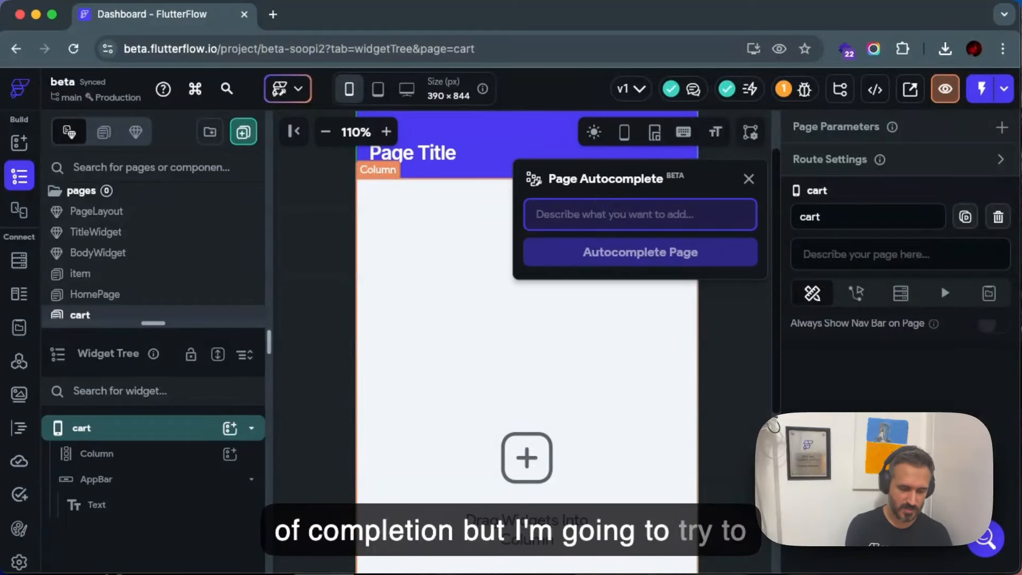
{"action": "type", "text": "change the title bar"}
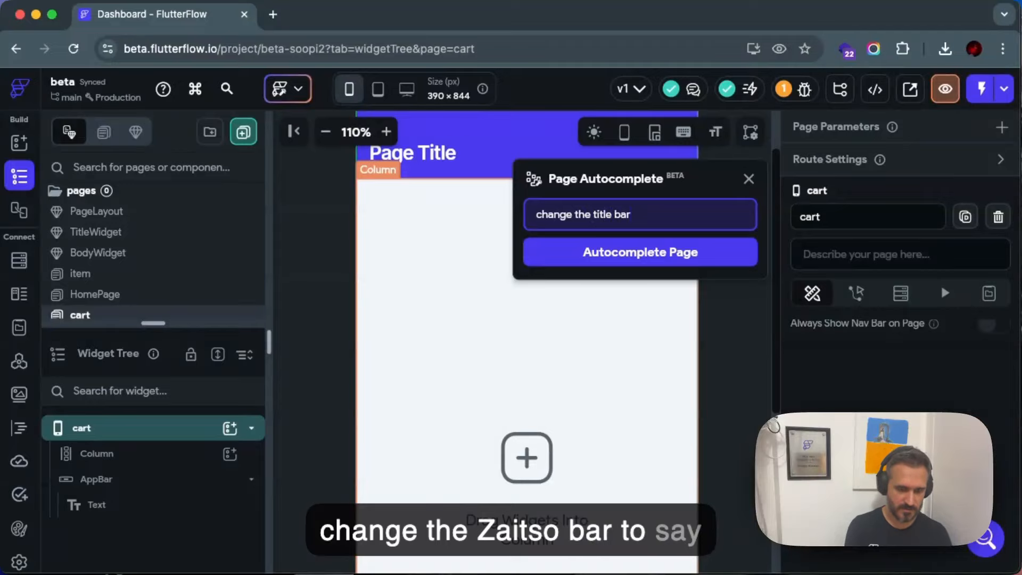
{"action": "type", "text": " to say - S"}
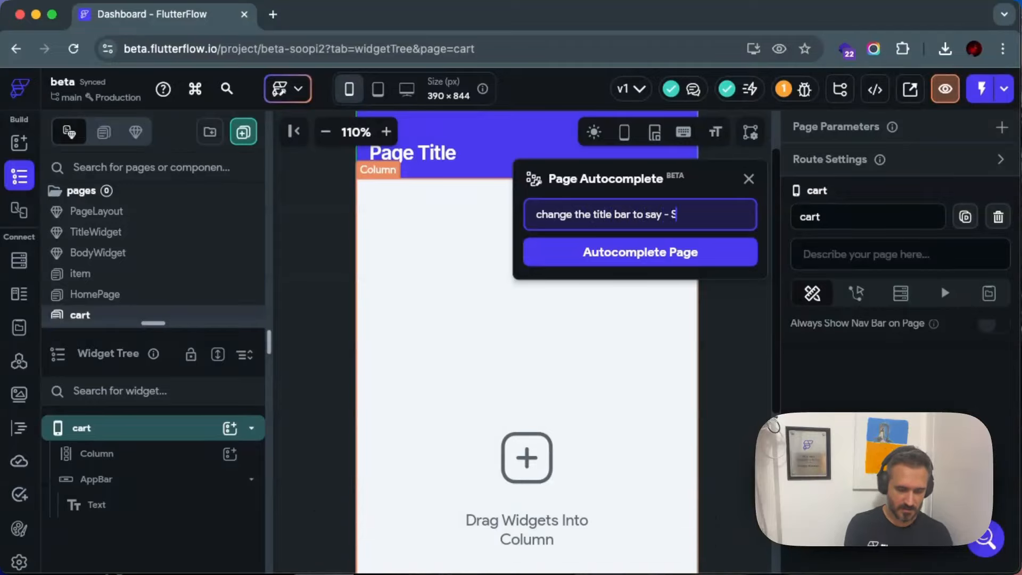
{"action": "type", "text": "hopping cart"}
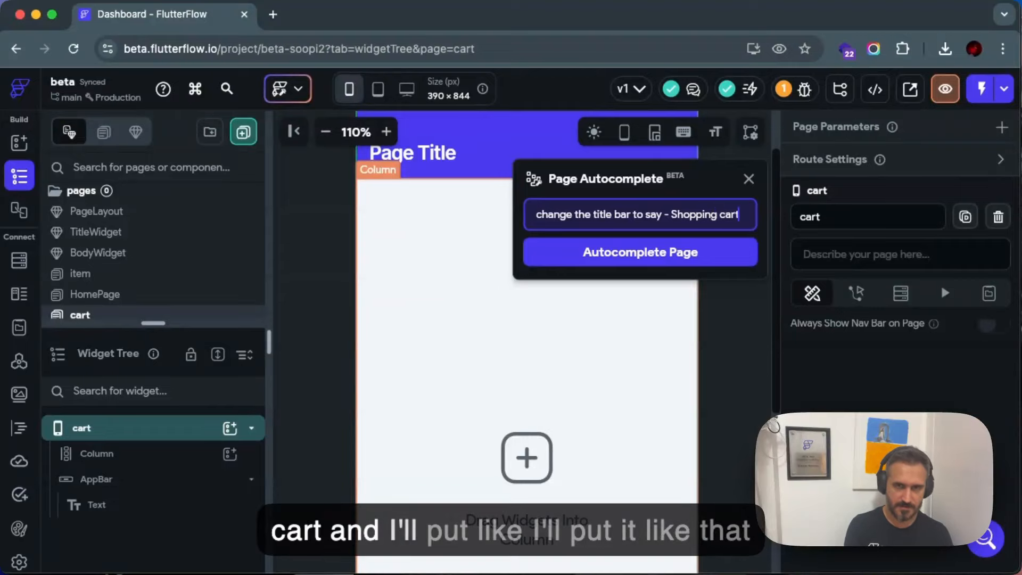
{"action": "type", "text": "'"}
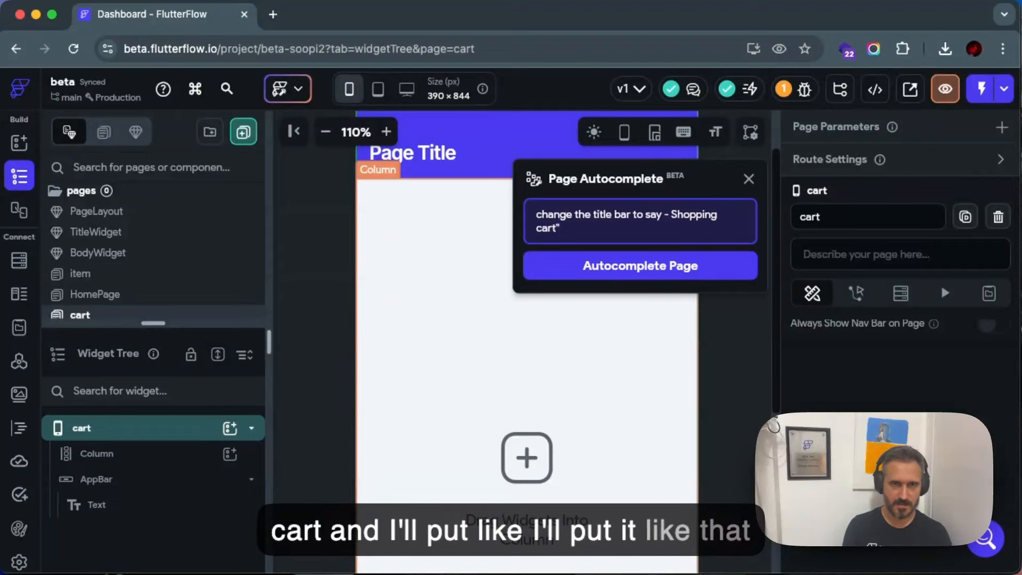
{"action": "type", "text": "'"}
{"action": "left_click", "coordinate": [671, 214]}
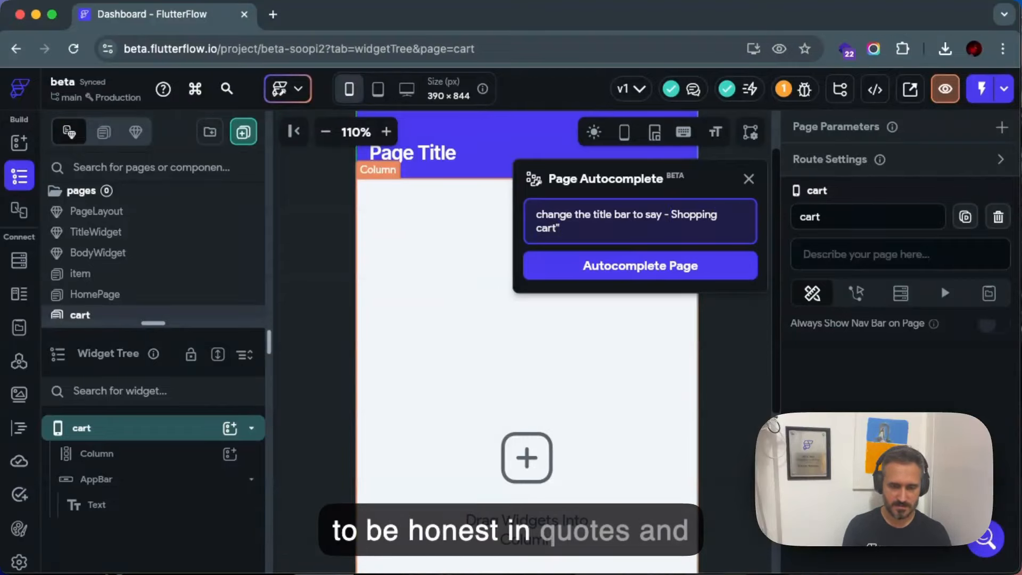
{"action": "left_click", "coordinate": [559, 228]}
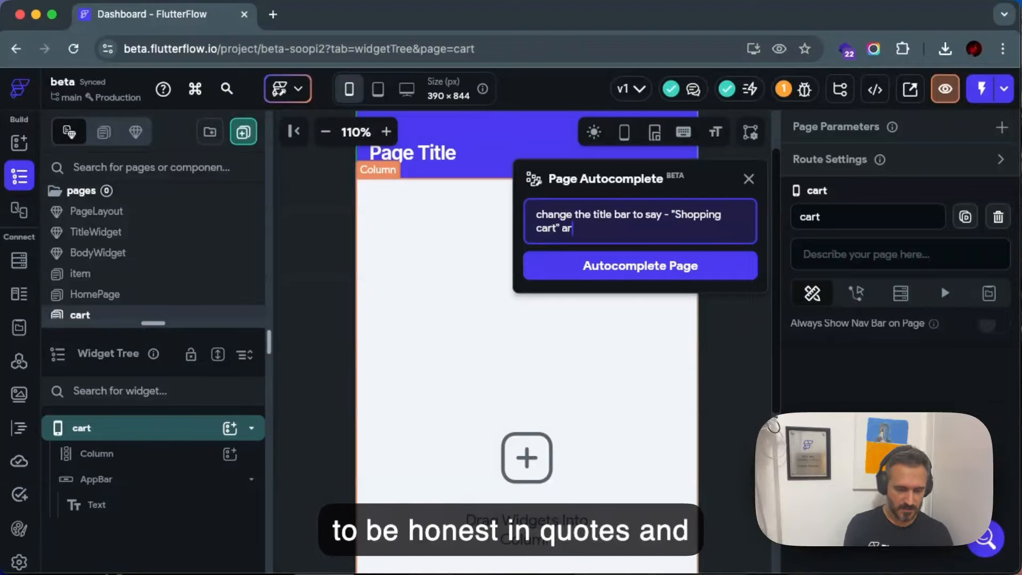
Step: Complete the prompt with "and for the page i need a very complex shopping cart with all the neccessery items" and run the autocomplete
{"action": "type", "text": "and for the pag"}
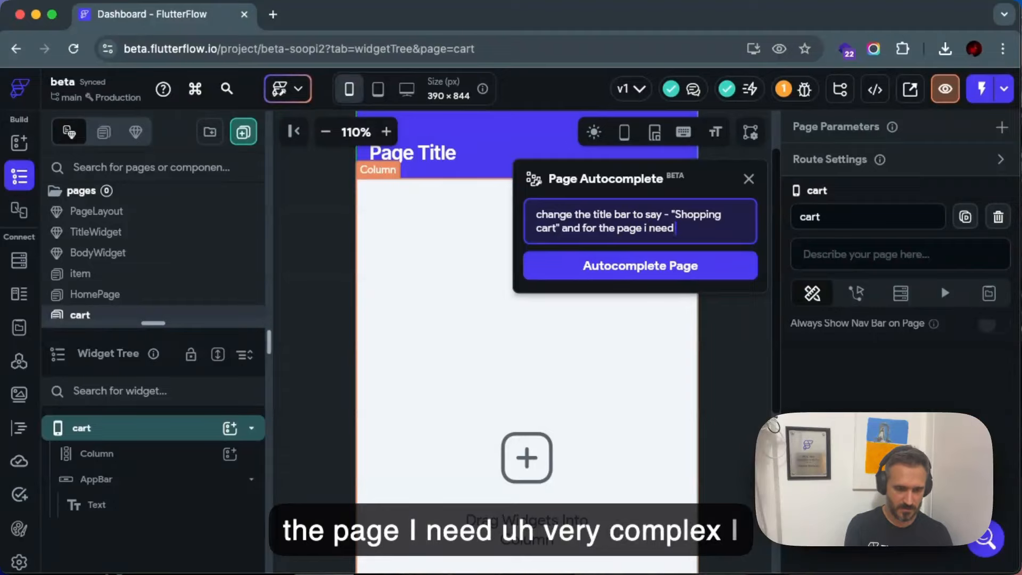
{"action": "type", "text": "e i need a "}
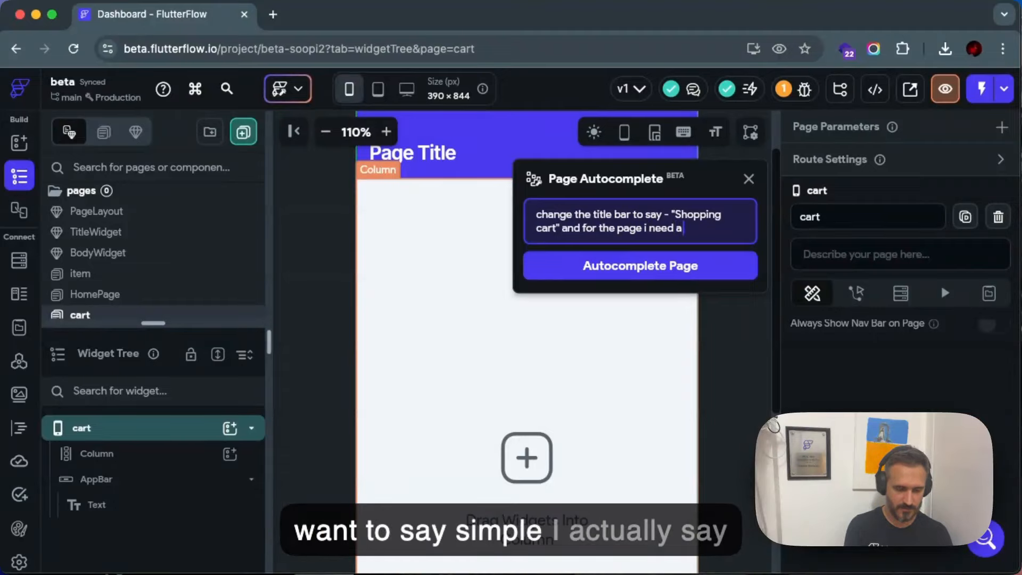
{"action": "type", "text": "very comple"}
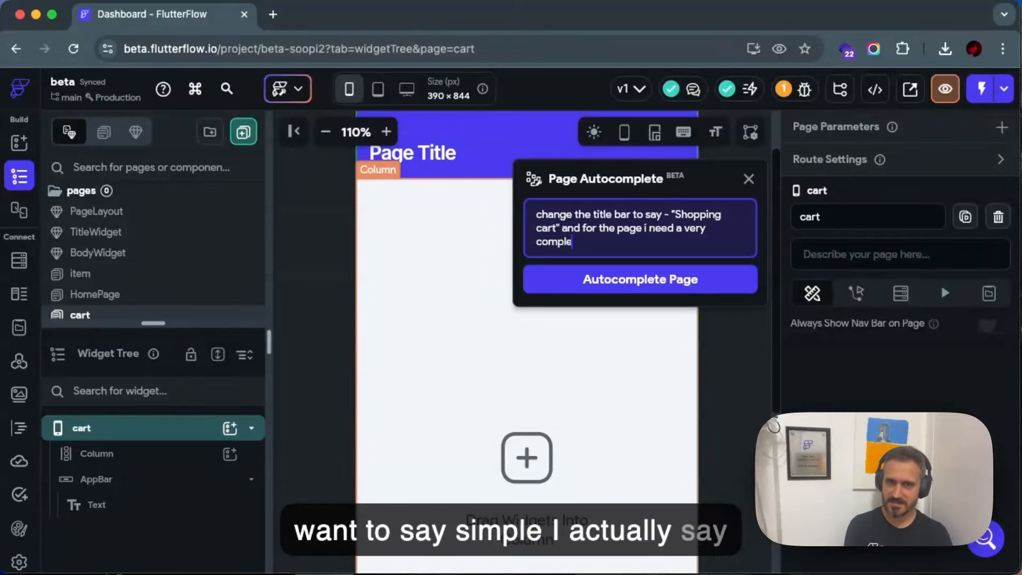
{"action": "type", "text": "x "}
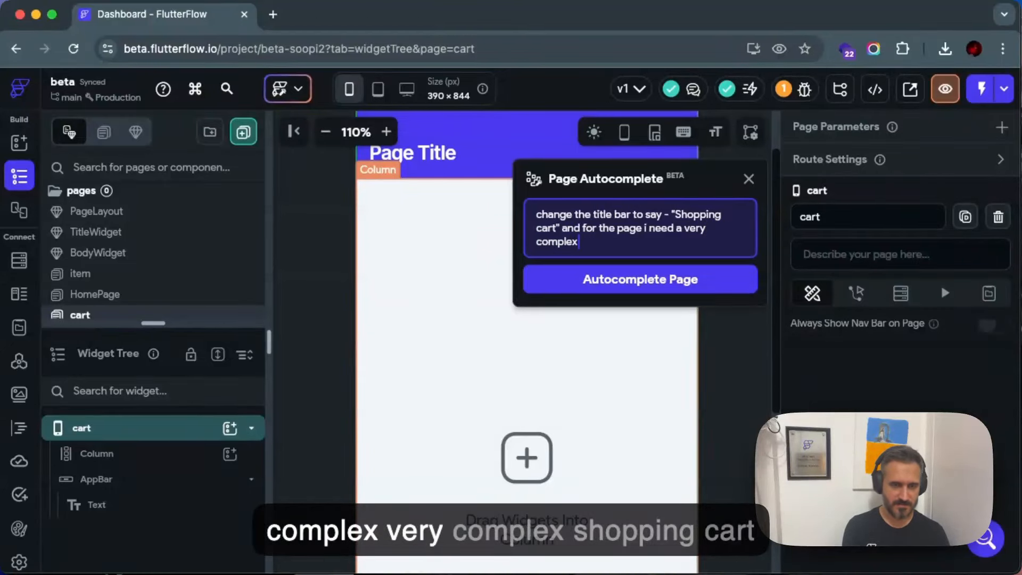
{"action": "type", "text": "shopping cart with"}
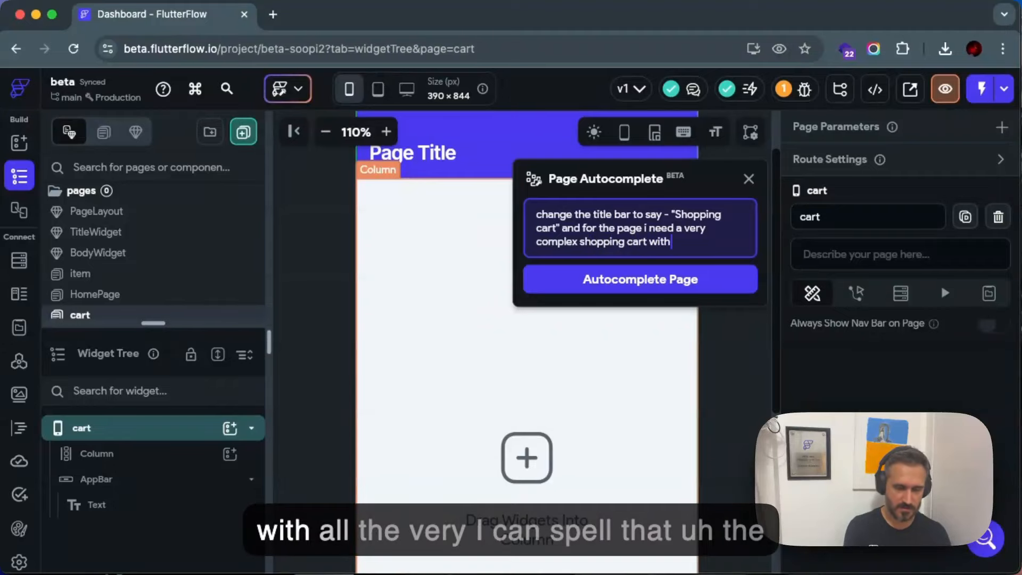
{"action": "type", "text": " all the neccessery items"}
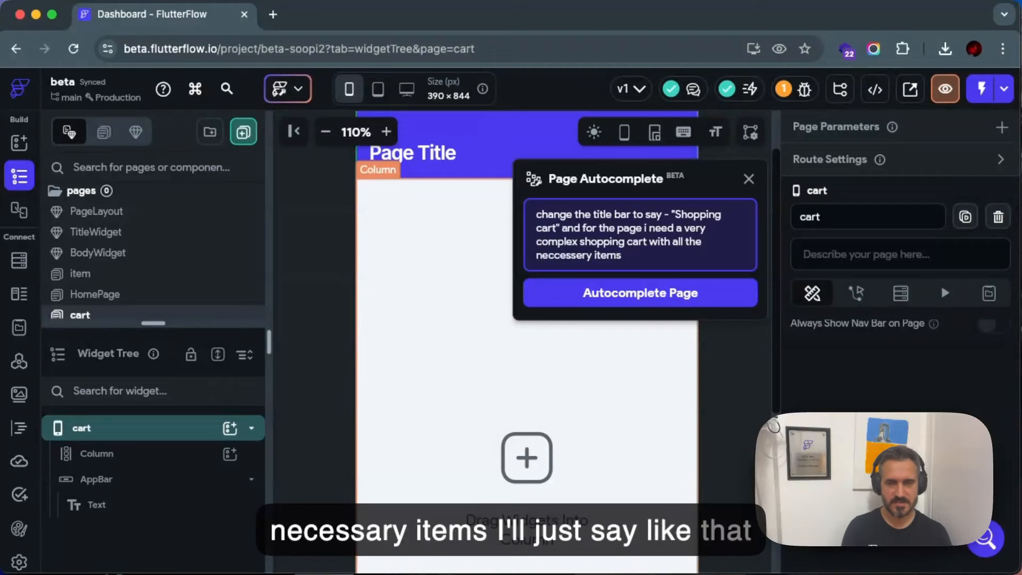
{"action": "key", "text": "Return"}
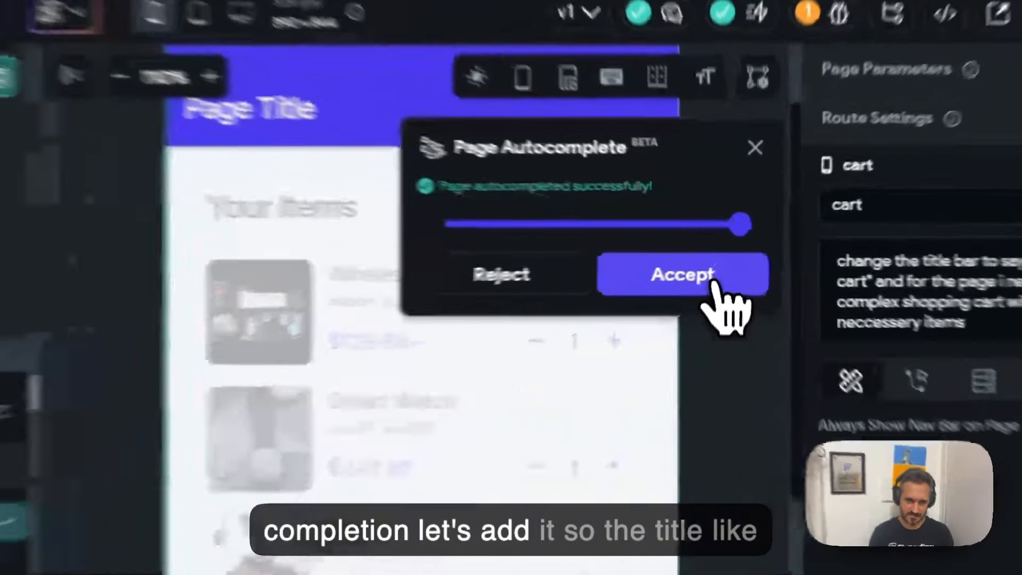
Step: Accept the generated cart content and make the page's main column scrollable
{"action": "left_click", "coordinate": [721, 266]}
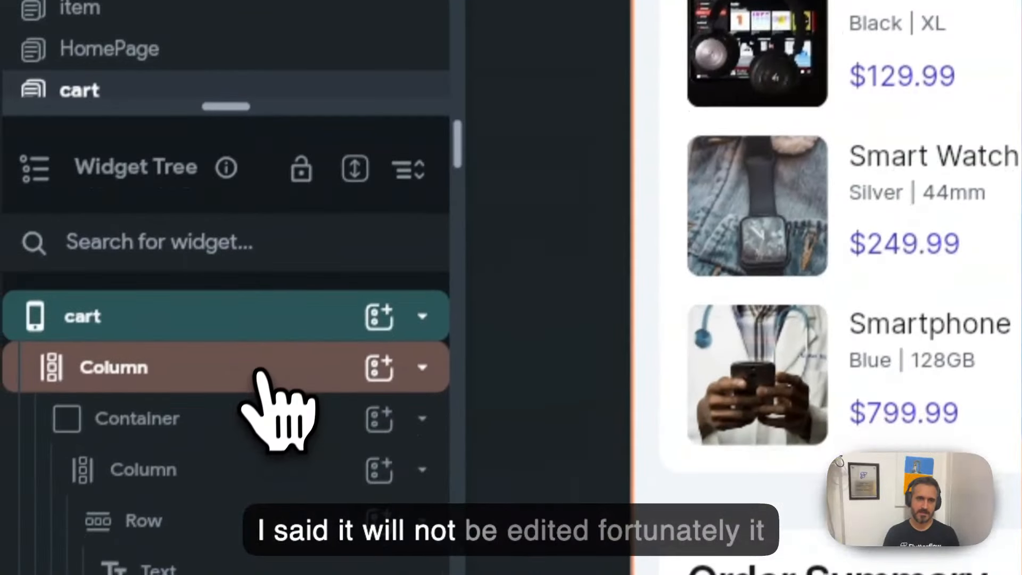
{"action": "left_click", "coordinate": [261, 372]}
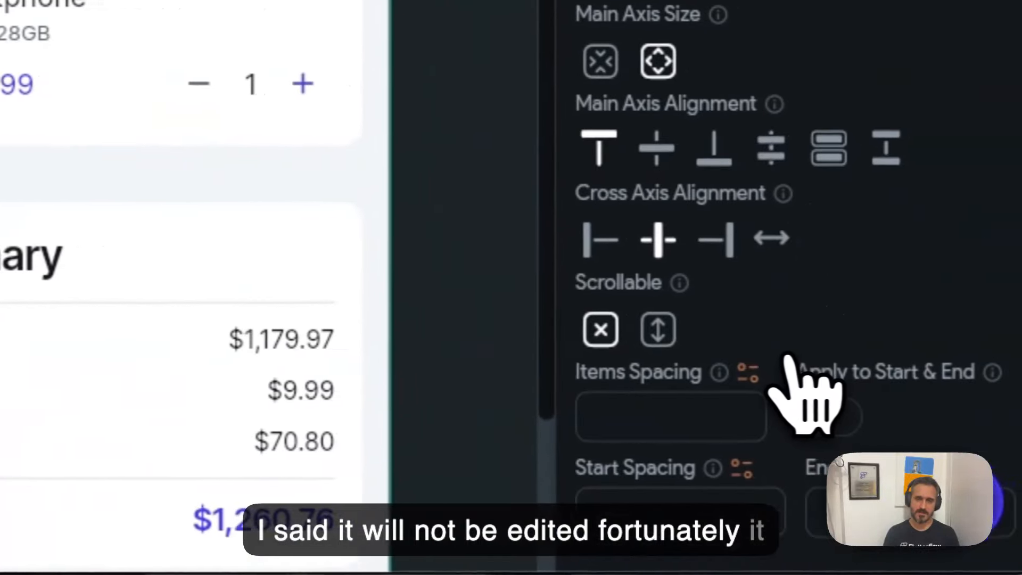
{"action": "left_click", "coordinate": [646, 341]}
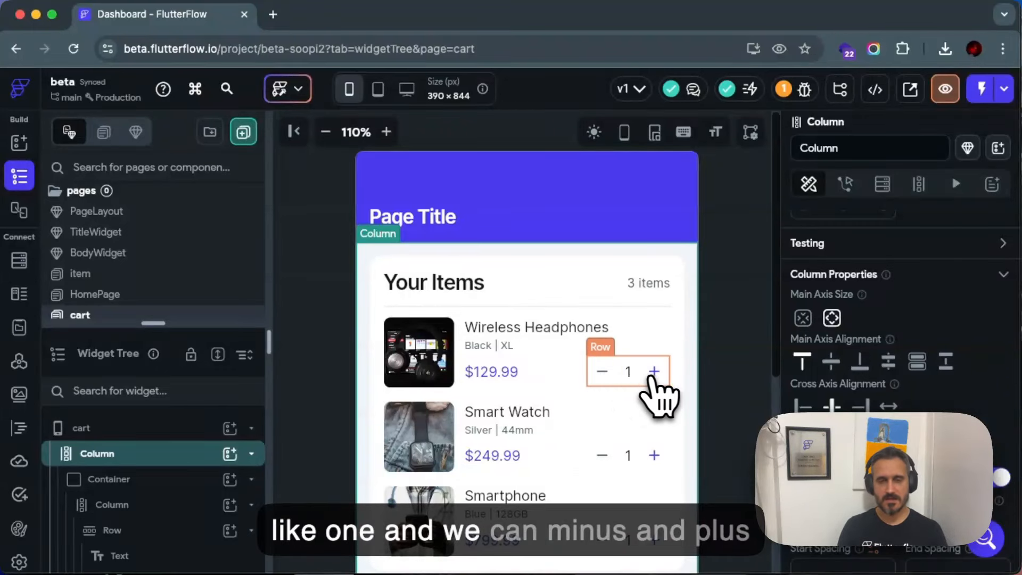
Step: Review the generated cart page: item list with quantity controls, Order Summary and Promo Code sections
{"action": "scroll", "coordinate": [662, 399], "scroll_direction": "down", "scroll_amount": 3}
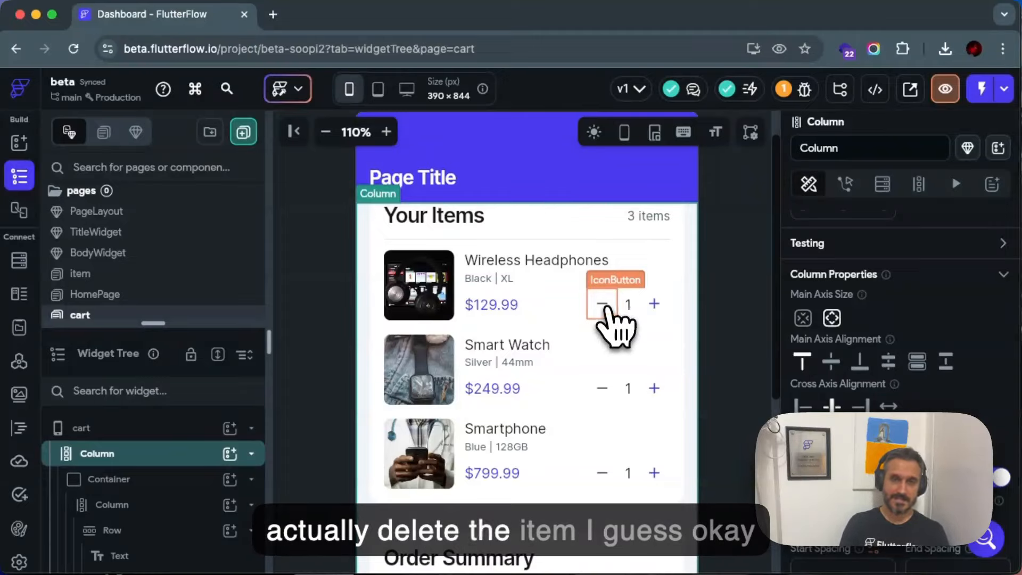
{"action": "scroll", "coordinate": [572, 349], "scroll_direction": "down", "scroll_amount": 3}
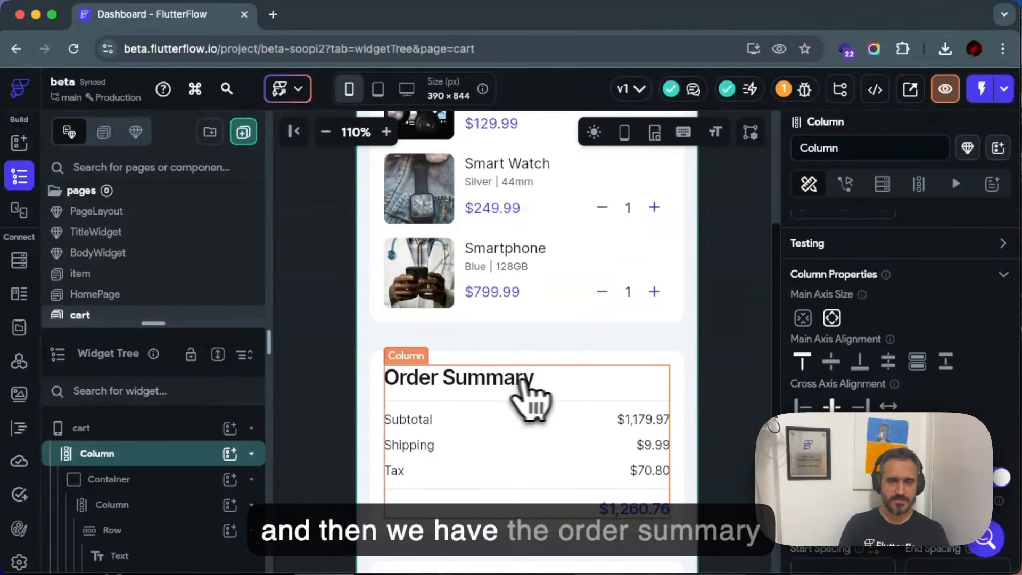
{"action": "scroll", "coordinate": [549, 400], "scroll_direction": "down", "scroll_amount": 1}
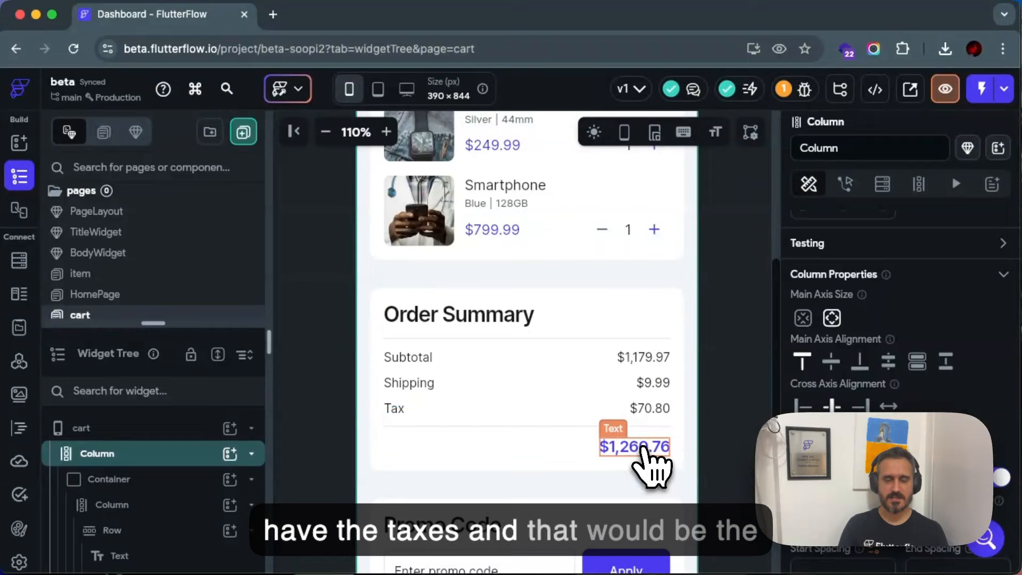
{"action": "scroll", "coordinate": [559, 433], "scroll_direction": "down", "scroll_amount": 3}
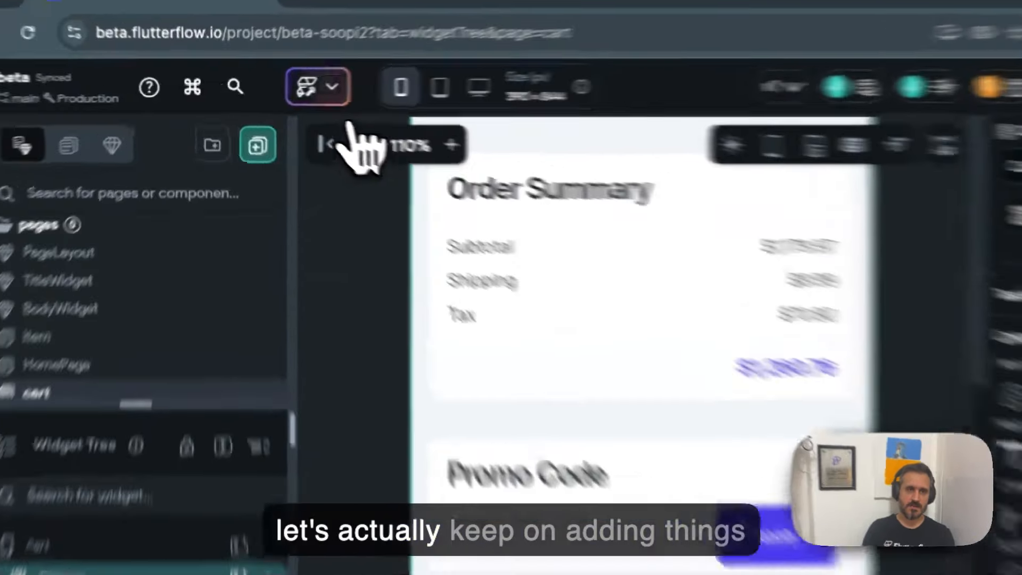
Step: Run Page Autocomplete on the cart page again, look through its widget tree, and accept the suggested Gift Wrapping and Shipping Method content
{"action": "left_click", "coordinate": [287, 89]}
{"action": "left_click", "coordinate": [469, 441]}
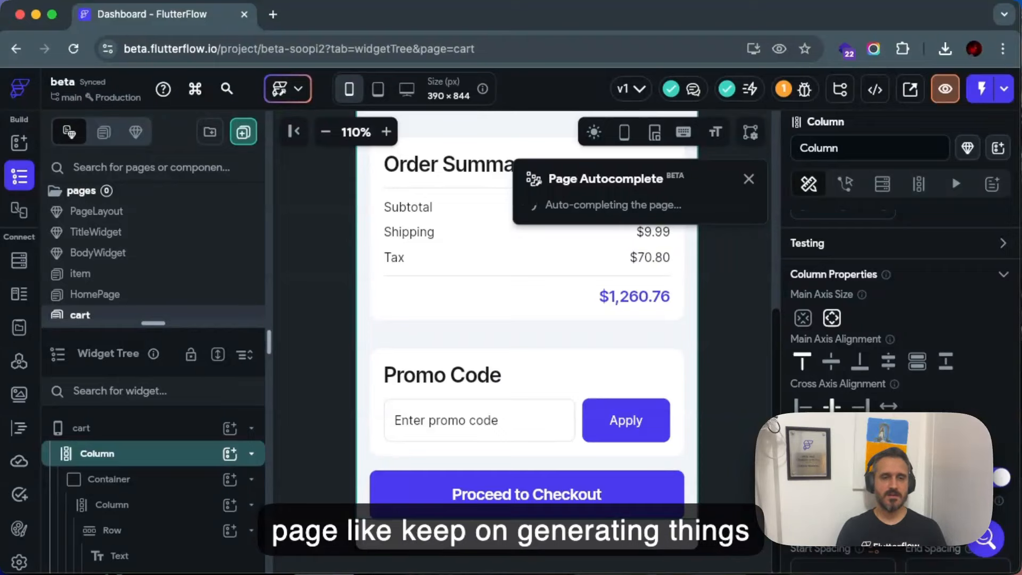
{"action": "scroll", "coordinate": [183, 511], "scroll_direction": "down", "scroll_amount": 1}
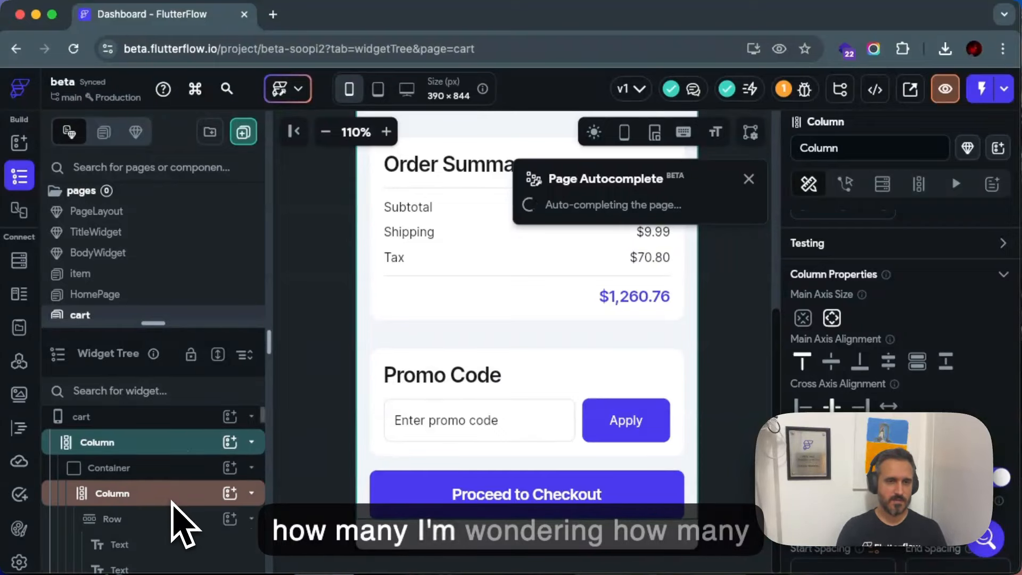
{"action": "scroll", "coordinate": [183, 517], "scroll_direction": "down", "scroll_amount": 5}
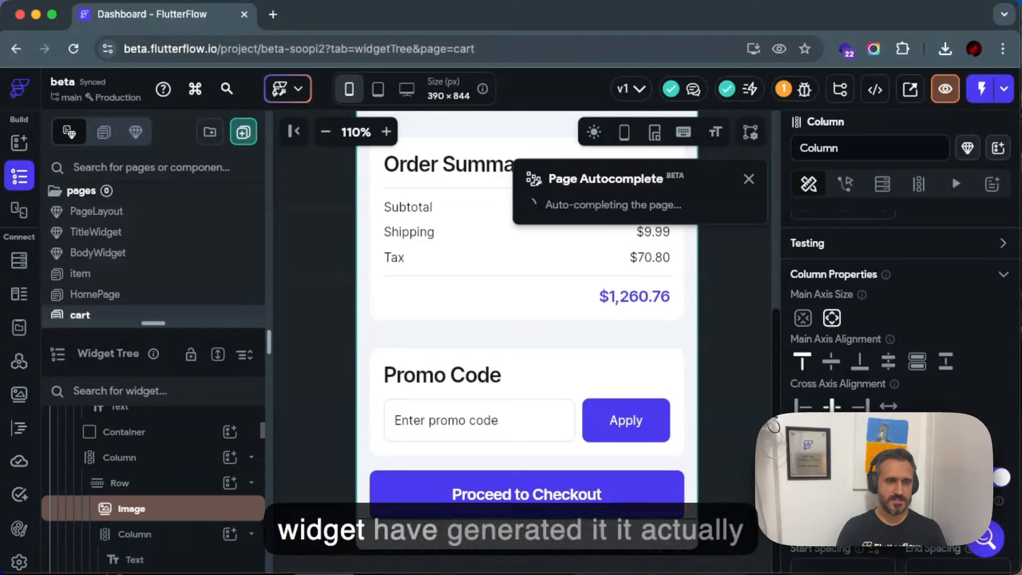
{"action": "scroll", "coordinate": [172, 501], "scroll_direction": "down", "scroll_amount": 10}
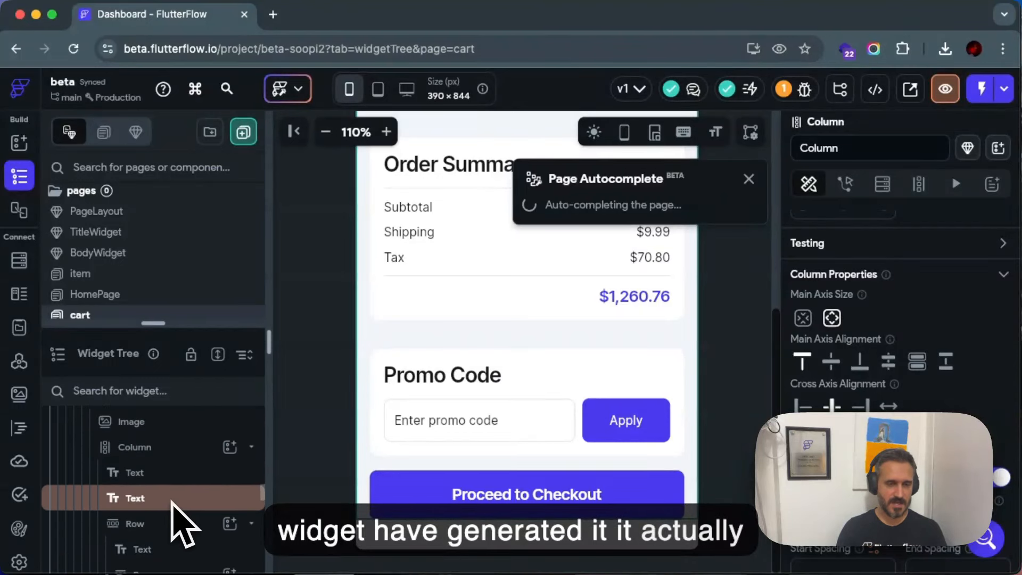
{"action": "scroll", "coordinate": [179, 519], "scroll_direction": "down", "scroll_amount": 10}
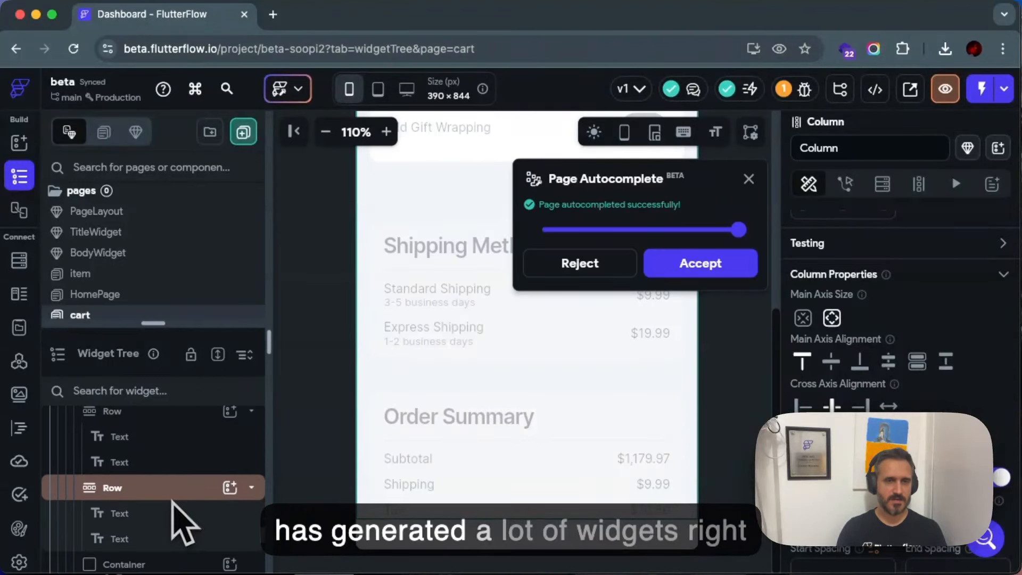
{"action": "scroll", "coordinate": [183, 524], "scroll_direction": "down", "scroll_amount": 3}
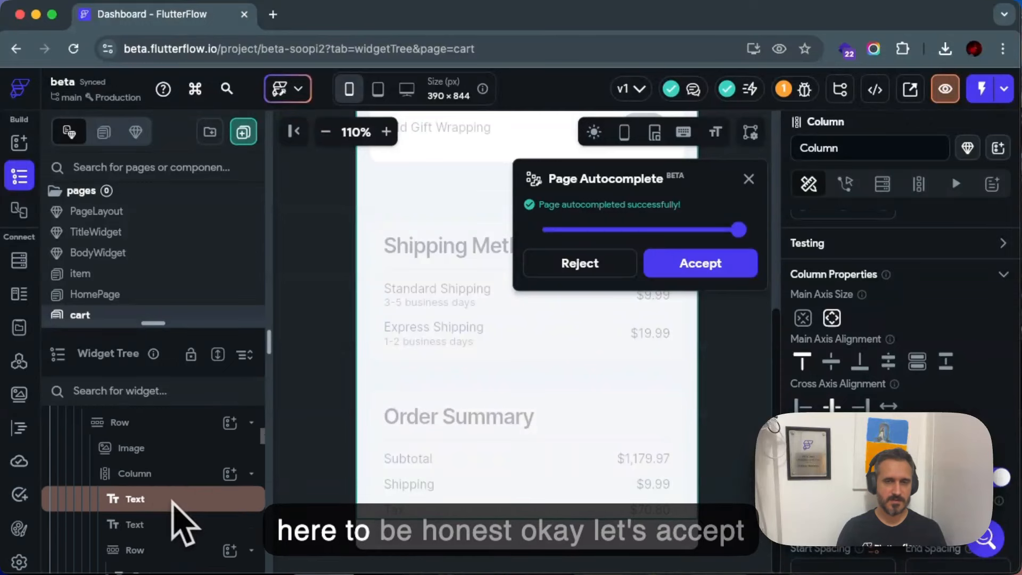
{"action": "left_click", "coordinate": [727, 261]}
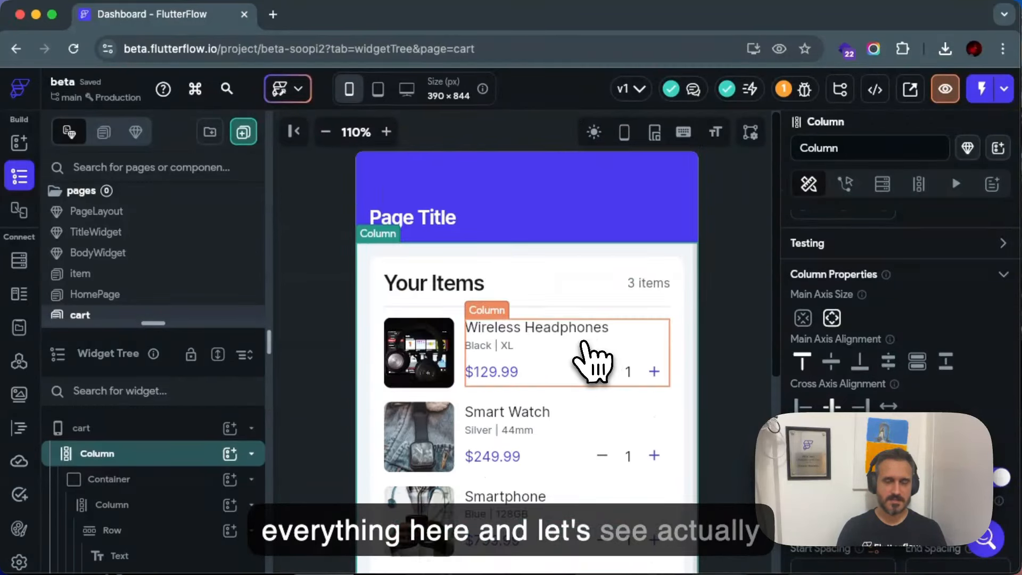
Step: Examine the extended cart page, comparing the item list with the added Gift Wrapping switch and Shipping Method section
{"action": "scroll", "coordinate": [591, 362], "scroll_direction": "down", "scroll_amount": 10}
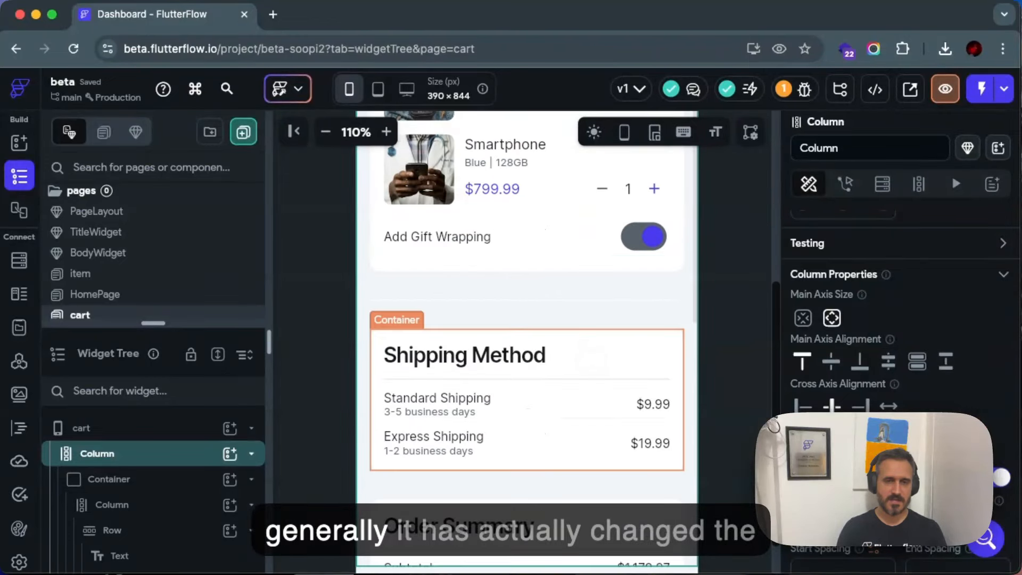
{"action": "scroll", "coordinate": [591, 362], "scroll_direction": "down", "scroll_amount": 1}
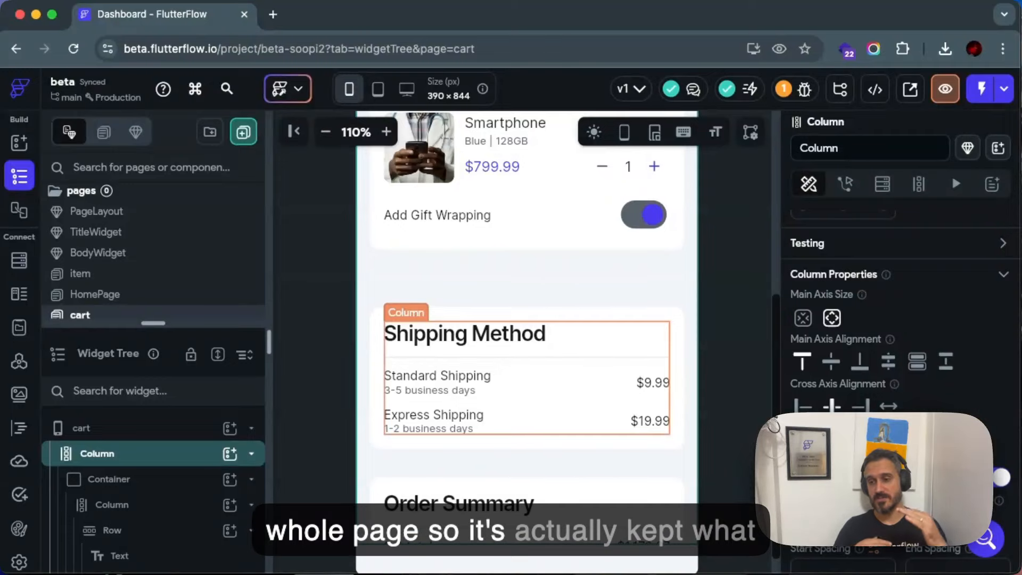
{"action": "scroll", "coordinate": [581, 352], "scroll_direction": "up", "scroll_amount": 10}
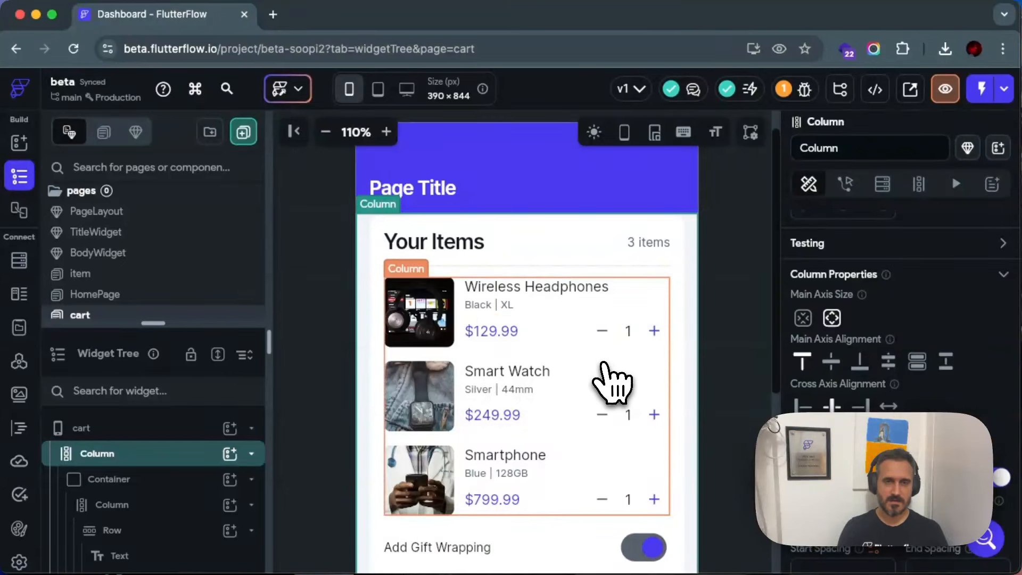
{"action": "scroll", "coordinate": [612, 378], "scroll_direction": "down", "scroll_amount": 2}
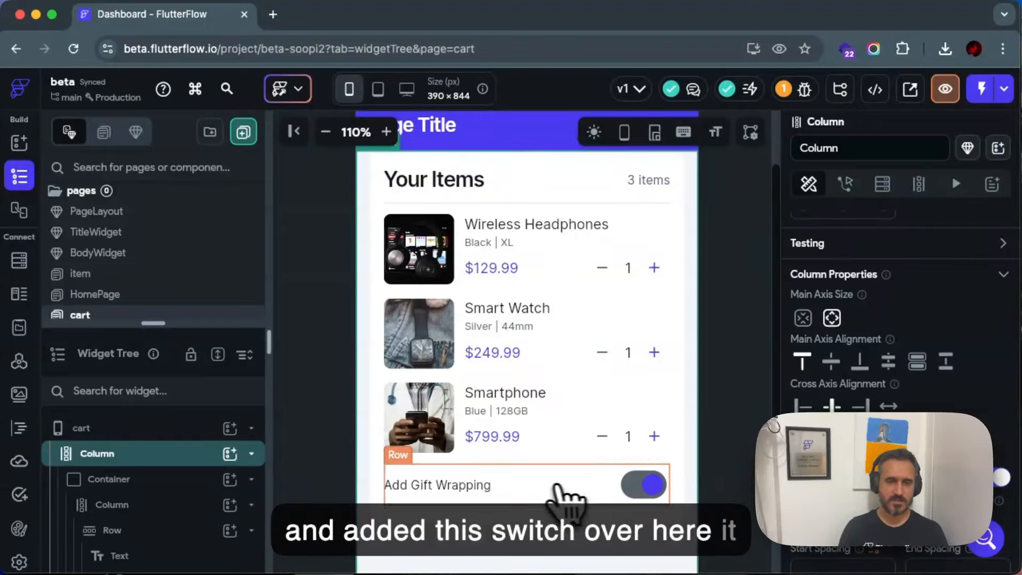
Step: Look through the rest of the cart page, from Shipping Method and Order Summary to Promo Code and Payment Method
{"action": "scroll", "coordinate": [559, 497], "scroll_direction": "down", "scroll_amount": 4}
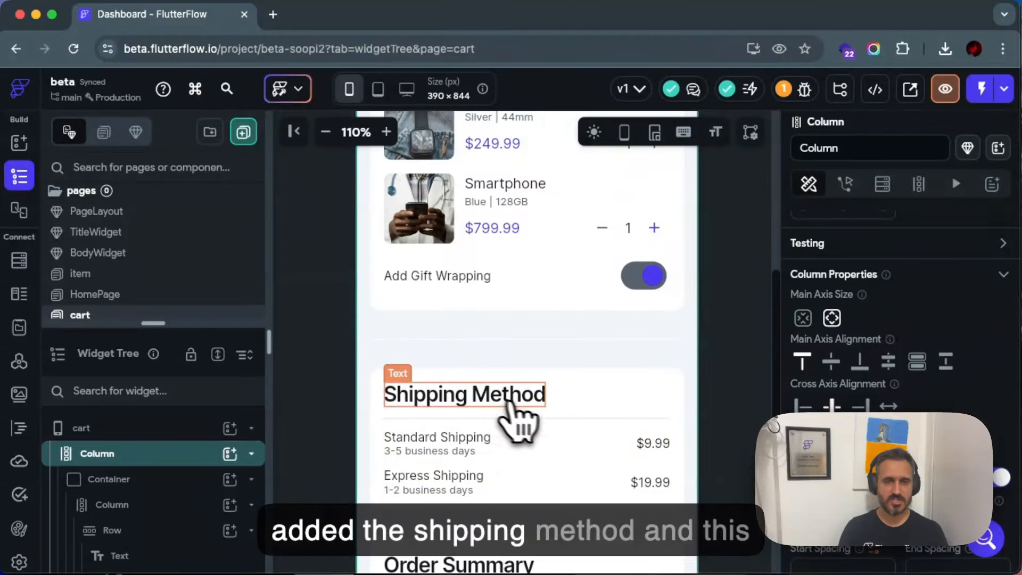
{"action": "scroll", "coordinate": [652, 452], "scroll_direction": "down", "scroll_amount": 1}
{"action": "scroll", "coordinate": [639, 460], "scroll_direction": "down", "scroll_amount": 2}
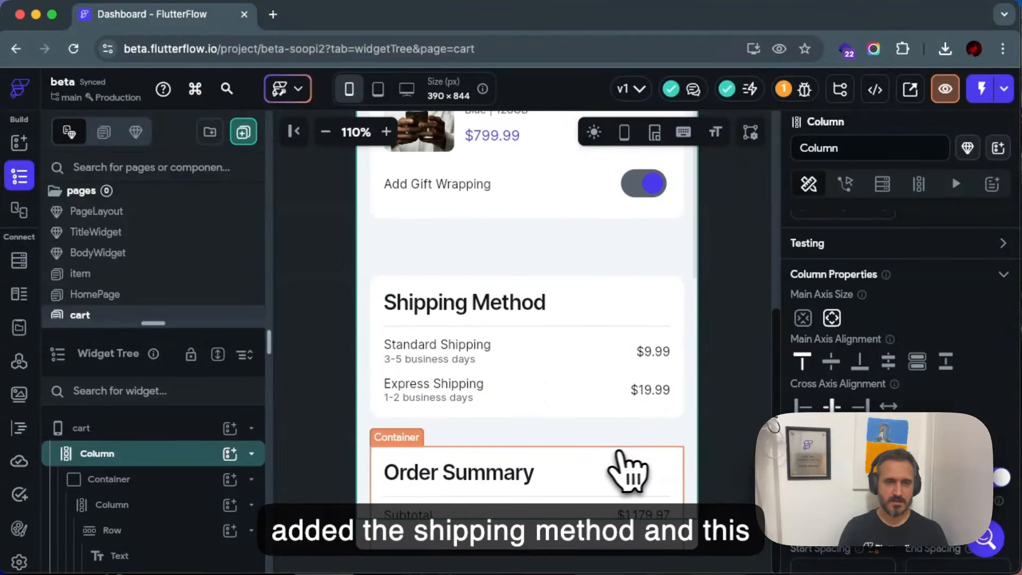
{"action": "scroll", "coordinate": [533, 476], "scroll_direction": "down", "scroll_amount": 2}
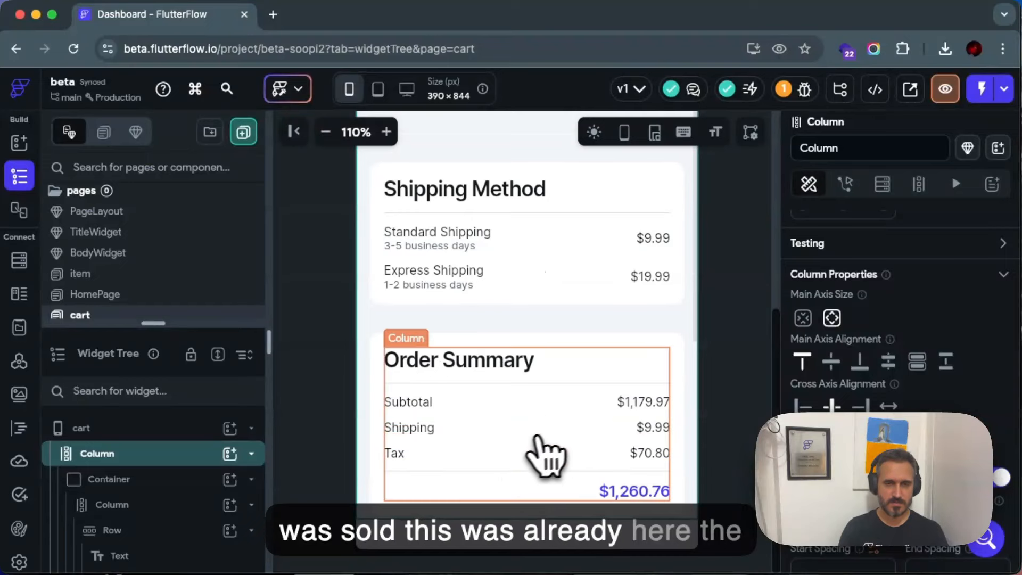
{"action": "scroll", "coordinate": [548, 455], "scroll_direction": "down", "scroll_amount": 3}
{"action": "scroll", "coordinate": [543, 458], "scroll_direction": "down", "scroll_amount": 3}
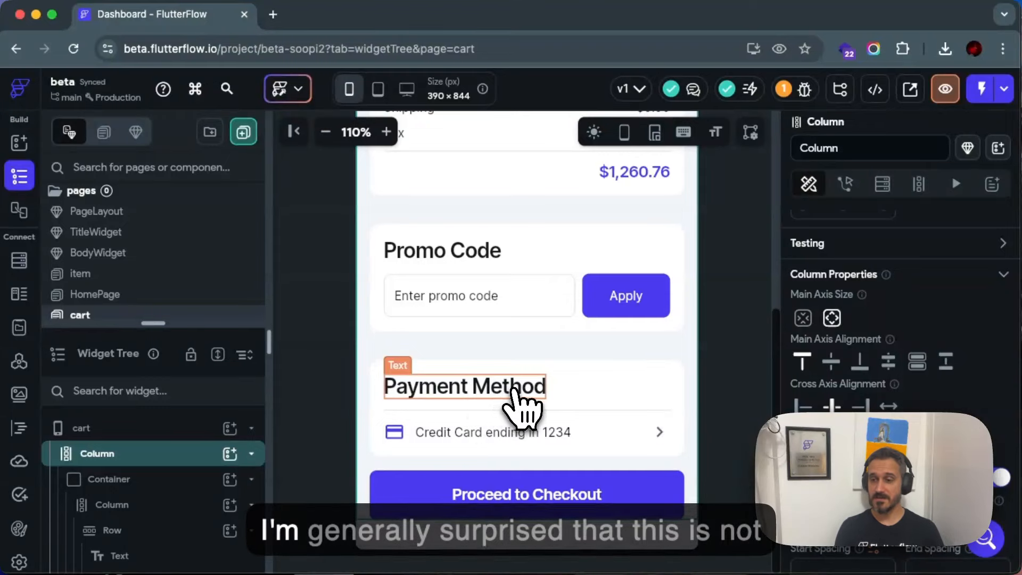
Step: Run Page Autocomplete once more on the cart page's main column and accept the suggested content
{"action": "scroll", "coordinate": [524, 410], "scroll_direction": "up", "scroll_amount": 10}
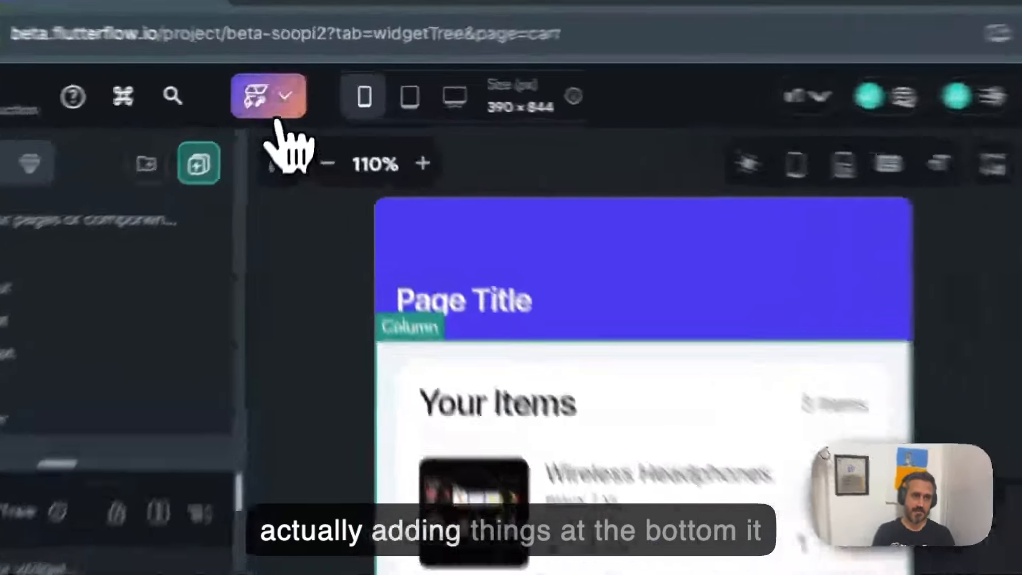
{"action": "left_click", "coordinate": [287, 89]}
{"action": "left_click", "coordinate": [367, 458]}
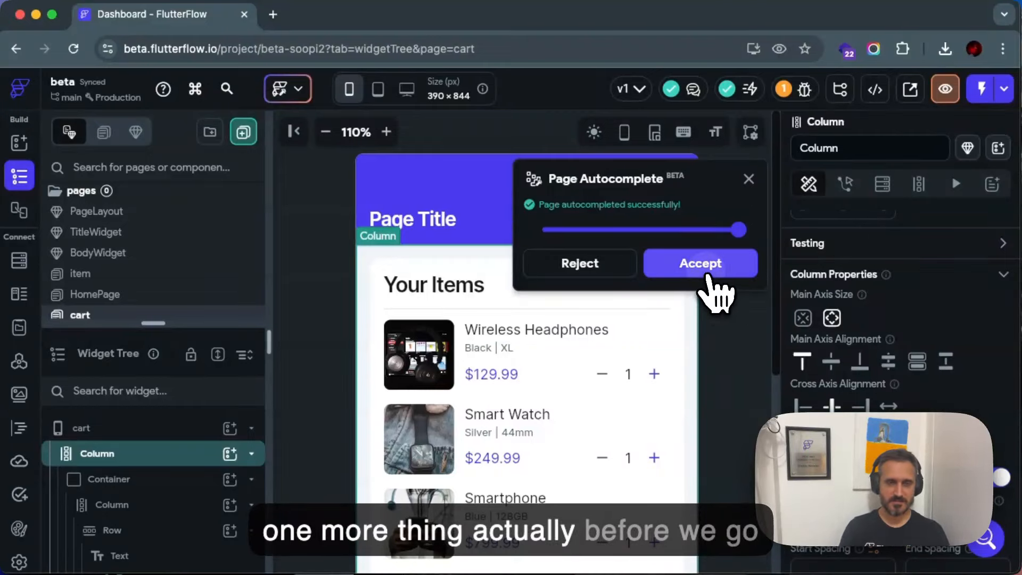
{"action": "left_click", "coordinate": [705, 271]}
Step: Review the whole cart page for newly added content, including the Delivery Address and Special Instructions sections
{"action": "scroll", "coordinate": [589, 388], "scroll_direction": "down", "scroll_amount": 4}
{"action": "scroll", "coordinate": [589, 392], "scroll_direction": "down", "scroll_amount": 3}
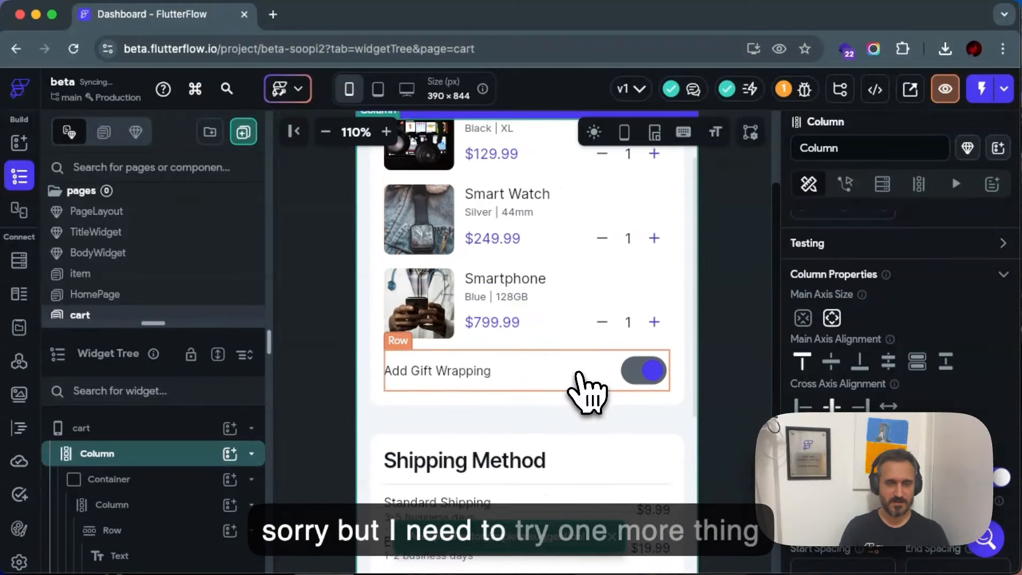
{"action": "scroll", "coordinate": [589, 392], "scroll_direction": "down", "scroll_amount": 5}
{"action": "scroll", "coordinate": [527, 340], "scroll_direction": "up", "scroll_amount": 12}
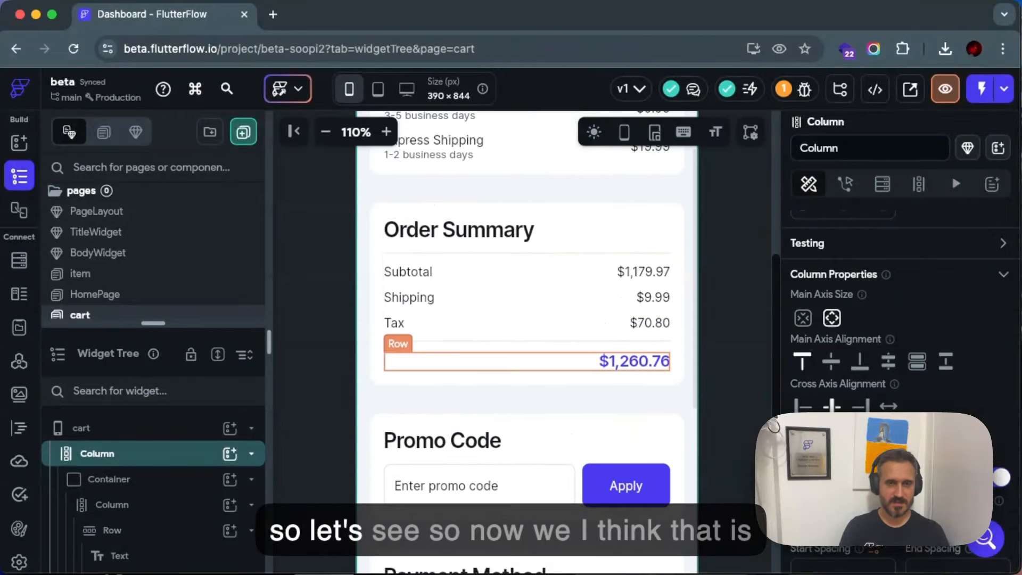
{"action": "scroll", "coordinate": [586, 388], "scroll_direction": "down", "scroll_amount": 10}
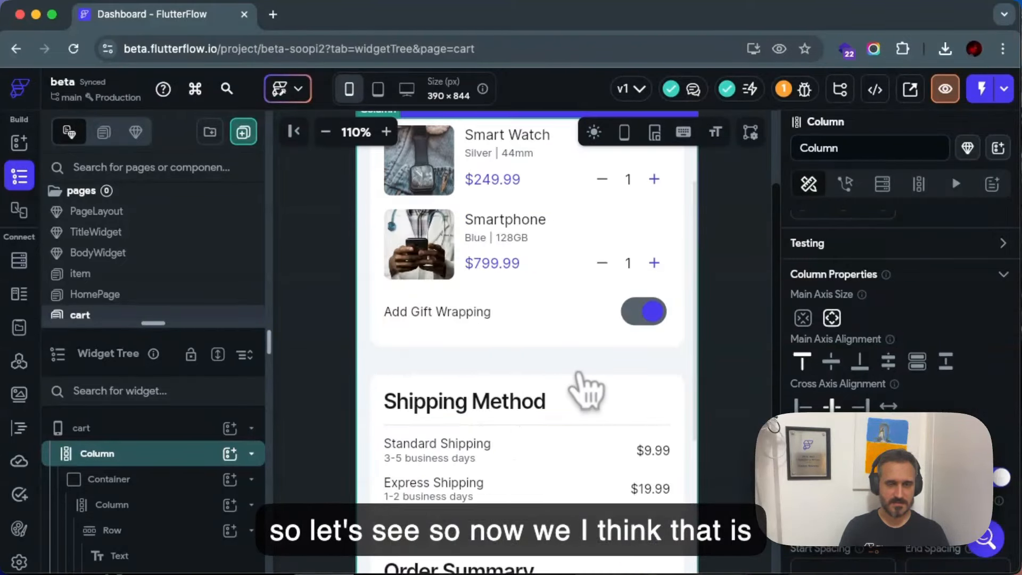
{"action": "scroll", "coordinate": [559, 375], "scroll_direction": "down", "scroll_amount": 6}
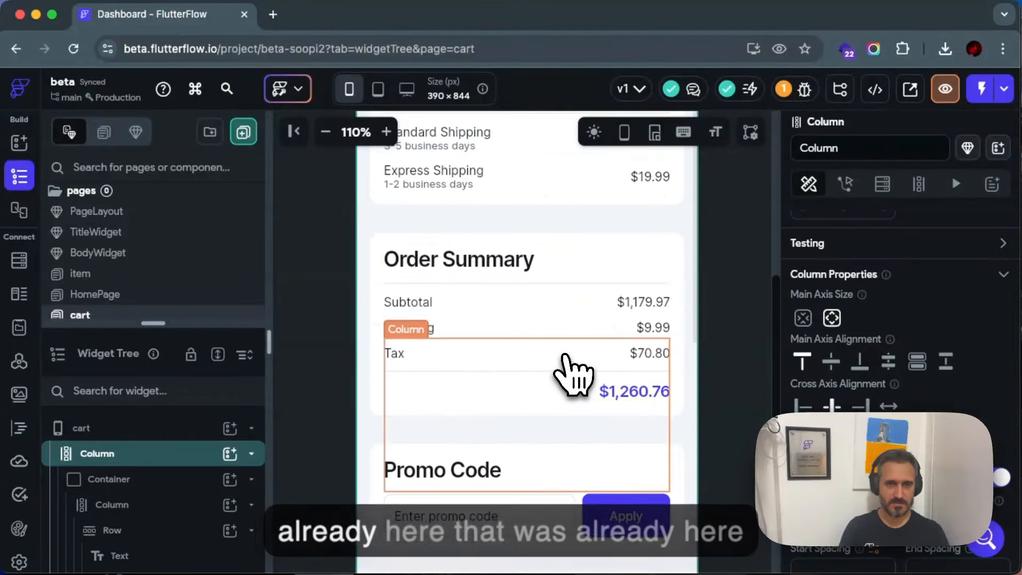
{"action": "scroll", "coordinate": [551, 393], "scroll_direction": "down", "scroll_amount": 7}
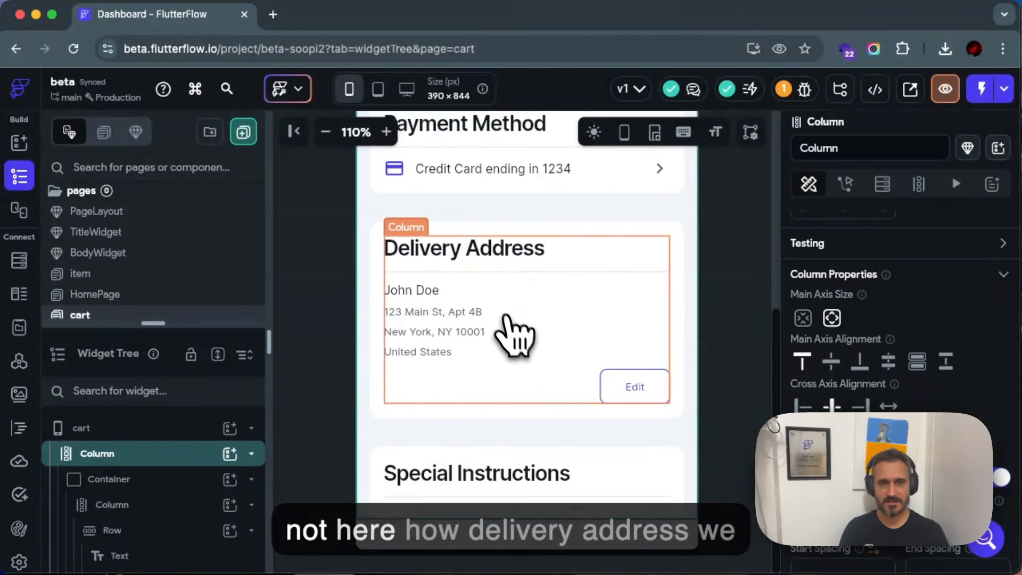
{"action": "scroll", "coordinate": [527, 336], "scroll_direction": "down", "scroll_amount": 3}
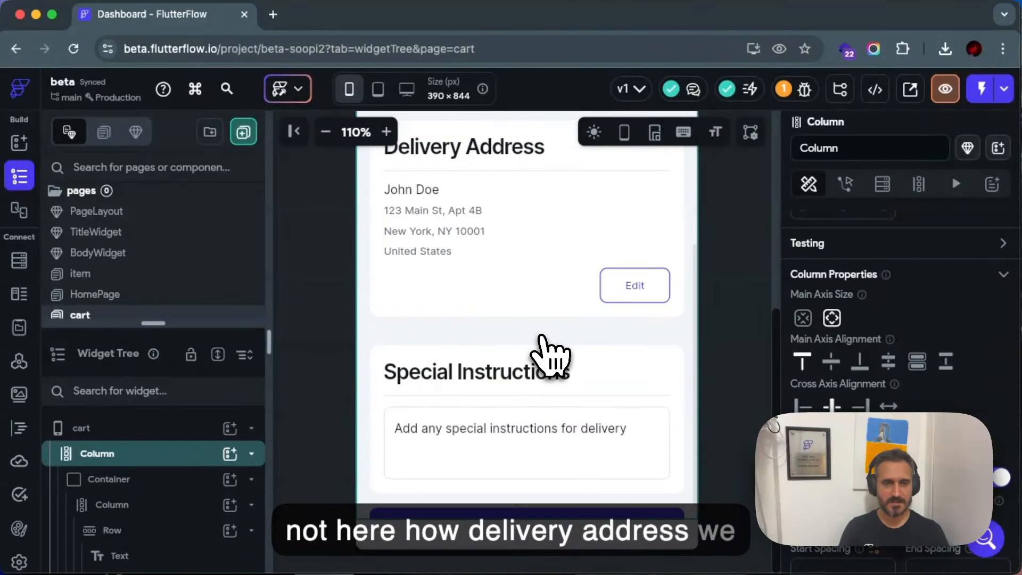
{"action": "scroll", "coordinate": [511, 392], "scroll_direction": "down", "scroll_amount": 1}
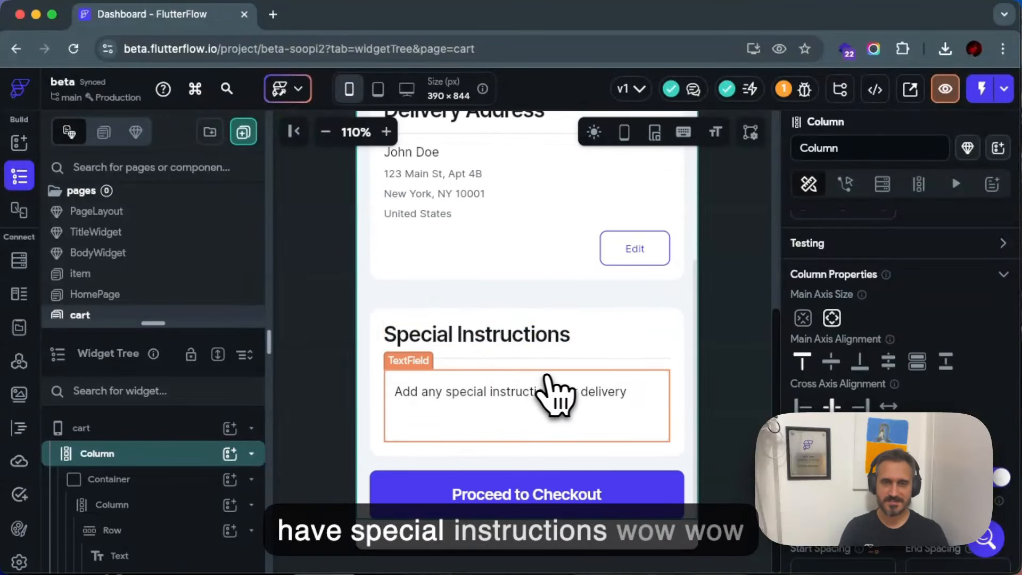
{"action": "scroll", "coordinate": [589, 411], "scroll_direction": "up", "scroll_amount": 15}
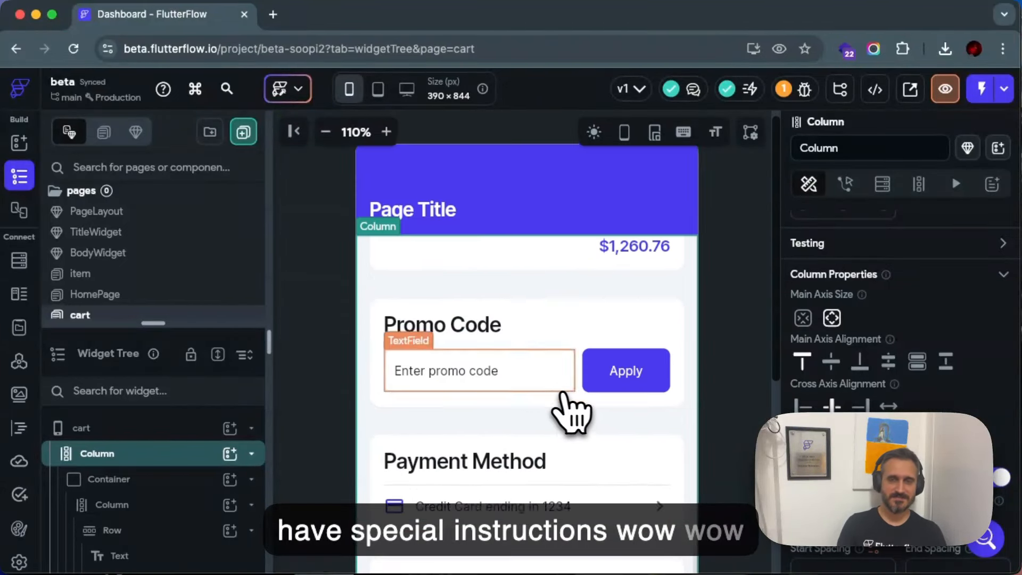
{"action": "scroll", "coordinate": [558, 391], "scroll_direction": "up", "scroll_amount": 6}
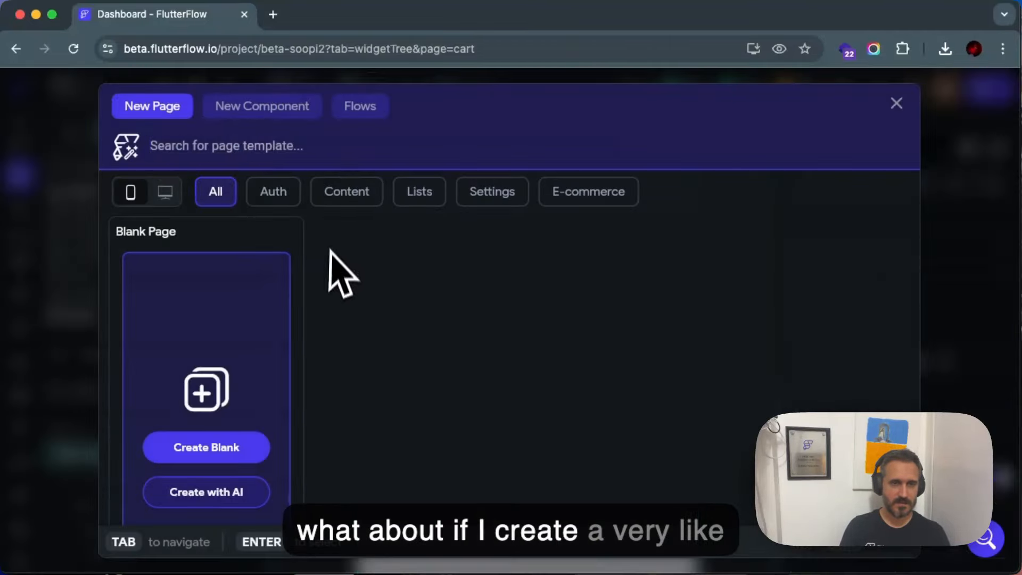
Step: Create a blank page named demo
{"action": "left_click", "coordinate": [241, 445]}
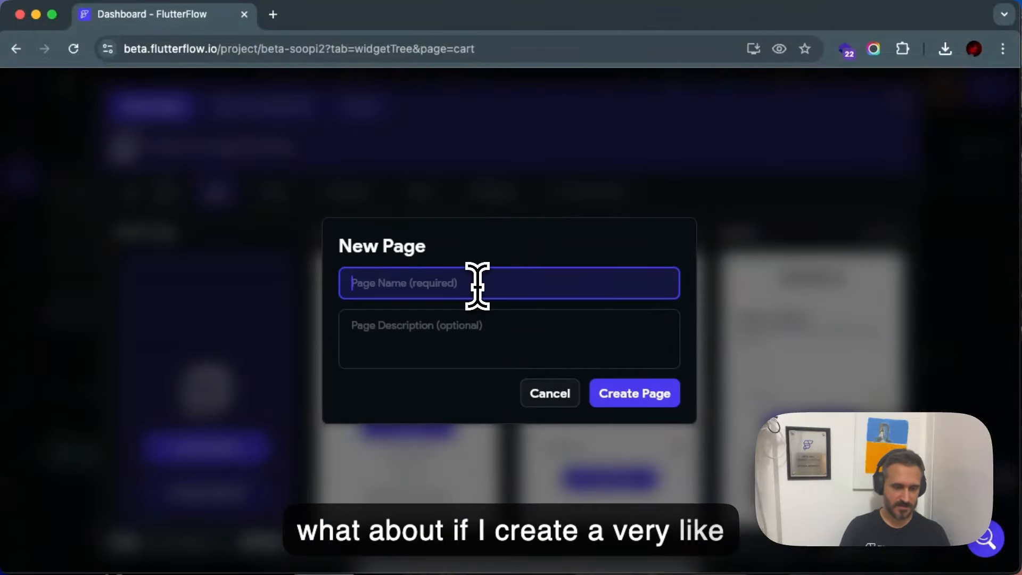
{"action": "type", "text": "demo"}
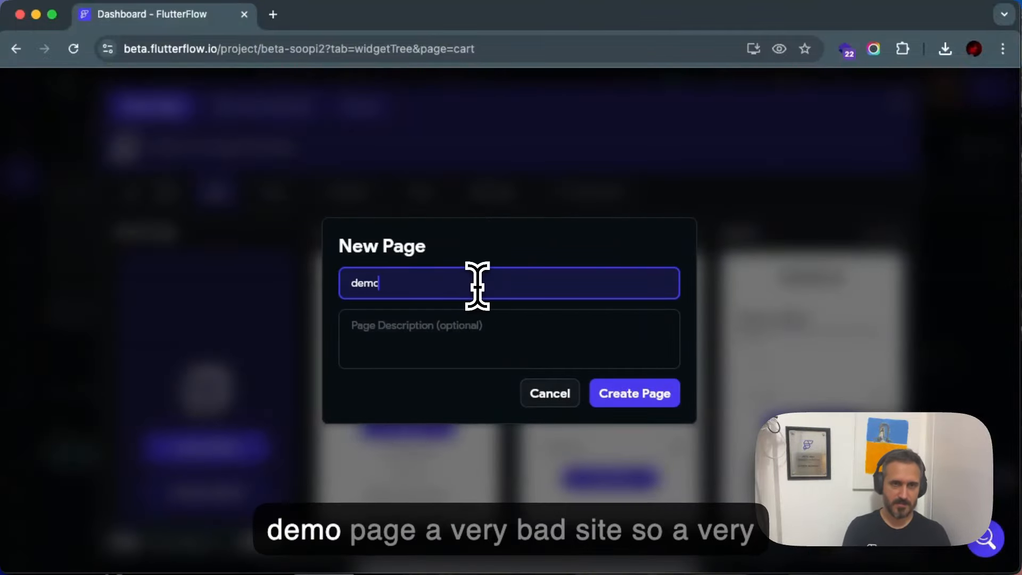
{"action": "left_click", "coordinate": [626, 393]}
Step: Add an Image, a Text and a Container widget as children of the demo page's column
{"action": "left_click", "coordinate": [230, 454]}
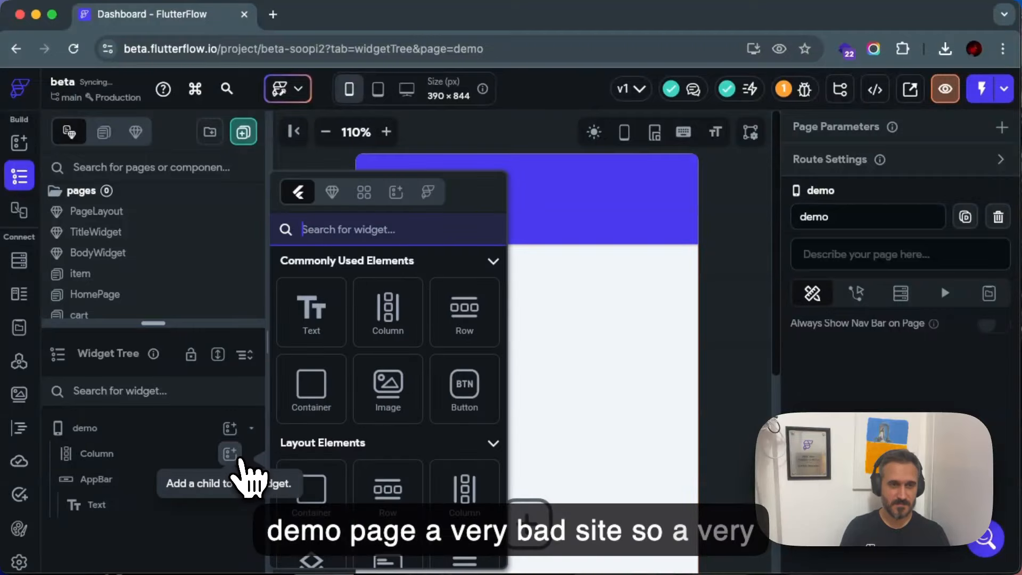
{"action": "left_click", "coordinate": [411, 393]}
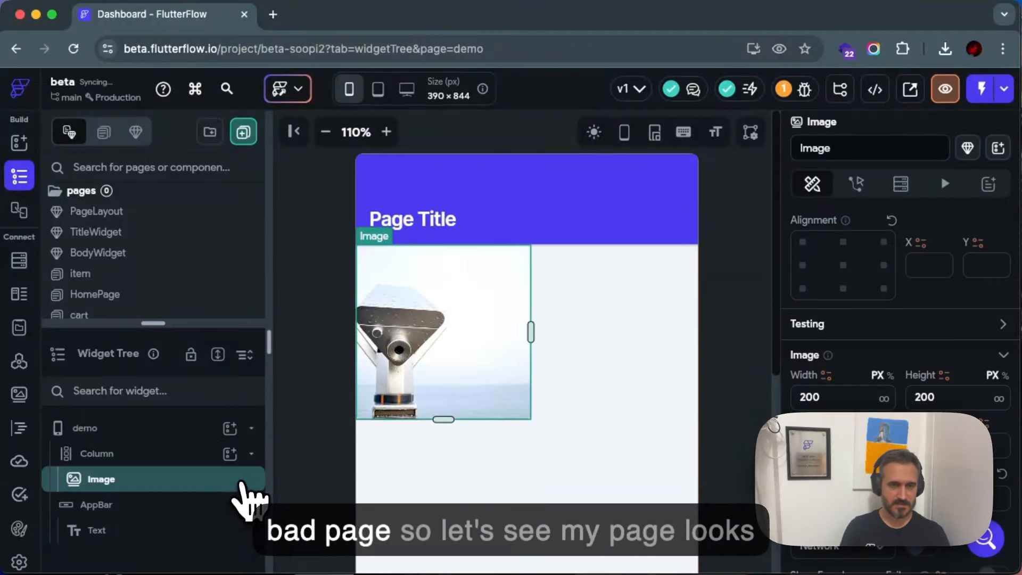
{"action": "left_click", "coordinate": [232, 456]}
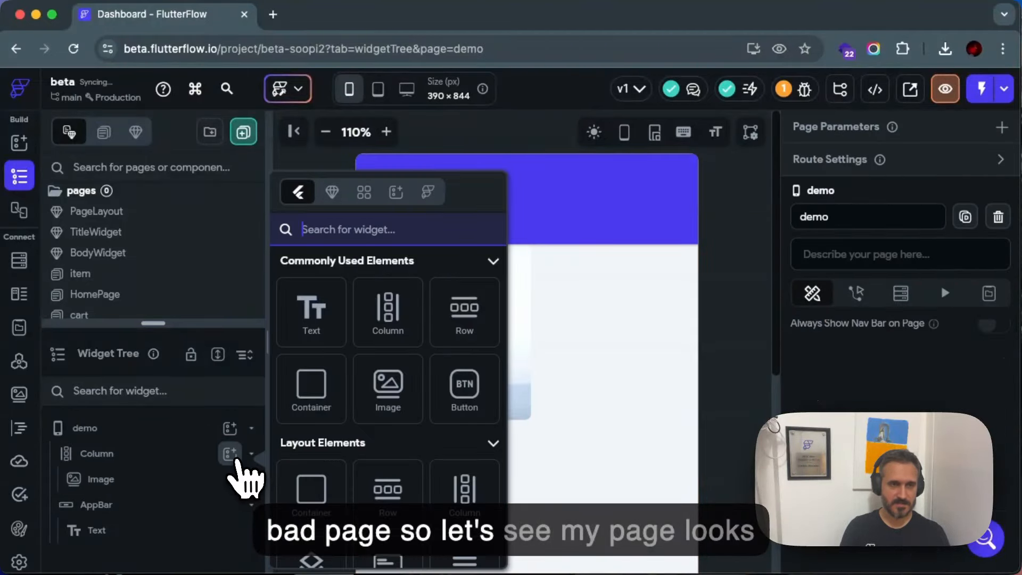
{"action": "left_click", "coordinate": [335, 326]}
{"action": "left_click", "coordinate": [230, 454]}
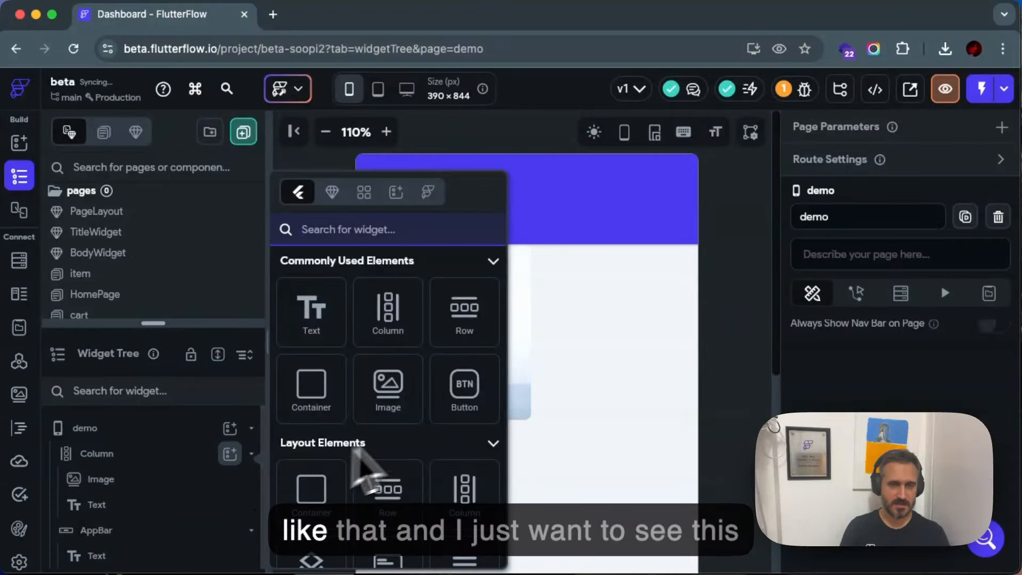
{"action": "left_click", "coordinate": [317, 394]}
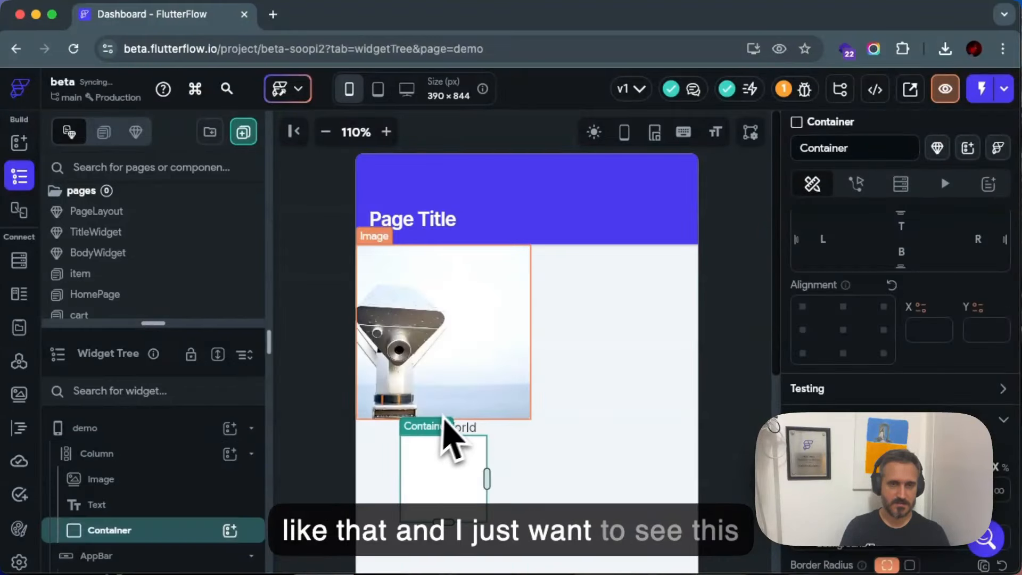
Step: Change the text below the image to "Water"
{"action": "left_click", "coordinate": [468, 429]}
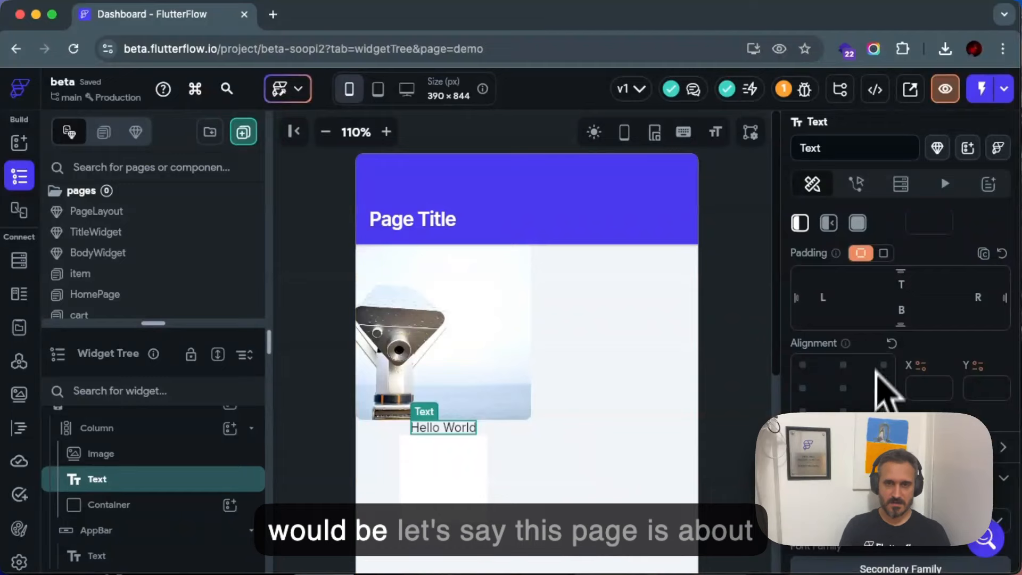
{"action": "scroll", "coordinate": [885, 383], "scroll_direction": "up", "scroll_amount": 2}
{"action": "scroll", "coordinate": [885, 365], "scroll_direction": "up", "scroll_amount": 3}
{"action": "left_click", "coordinate": [858, 304]}
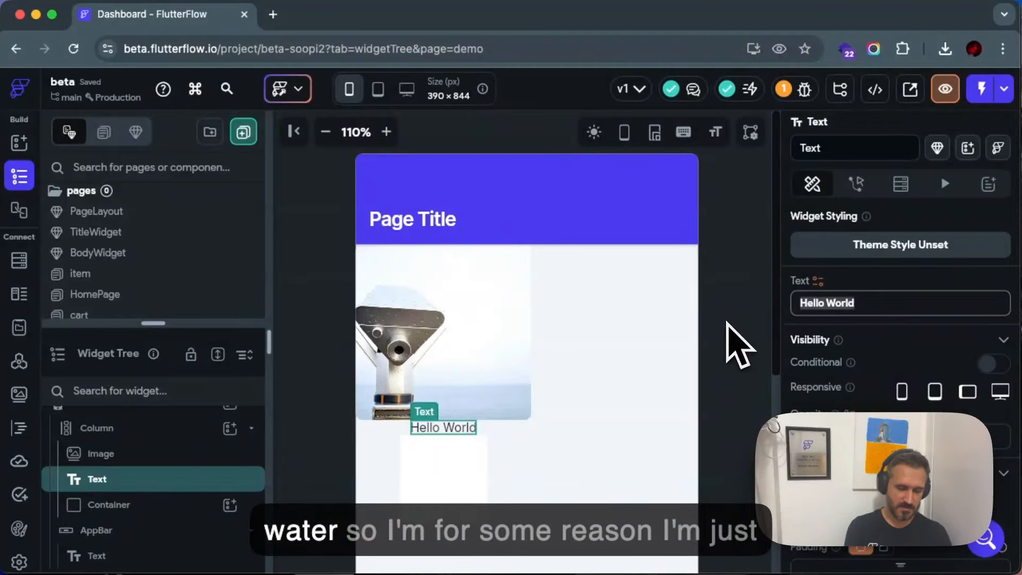
{"action": "type", "text": "Water"}
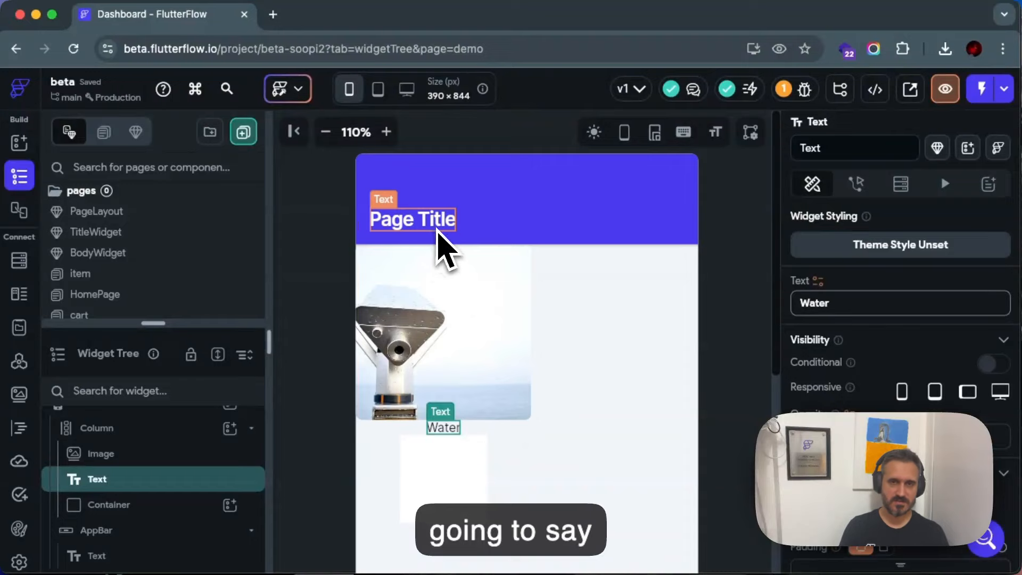
Step: Change the app bar's title text to "Swimming pool"
{"action": "left_click", "coordinate": [438, 229]}
{"action": "left_click_drag", "start_coordinate": [893, 310], "coordinate": [751, 296]}
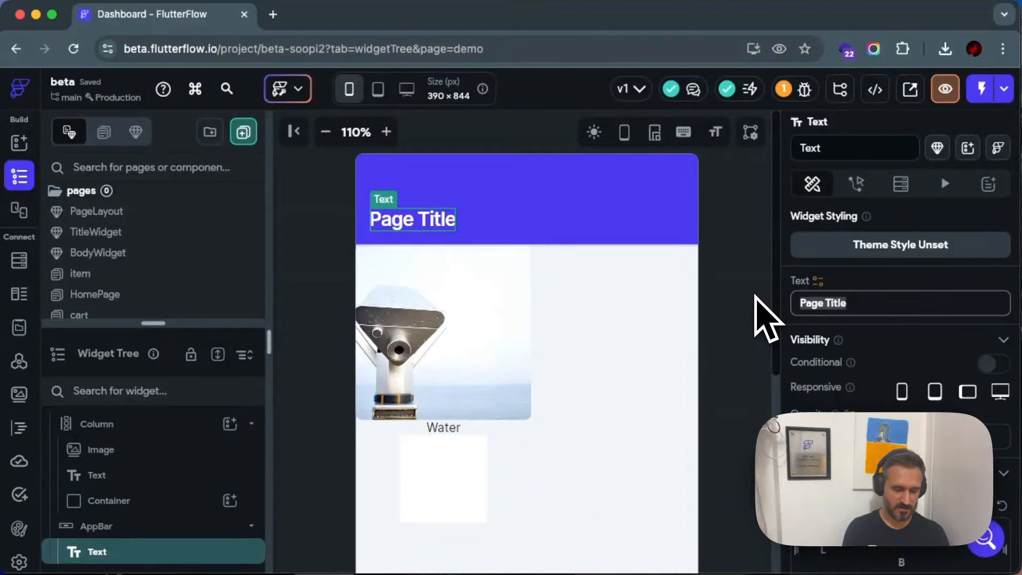
{"action": "type", "text": "Sh"}
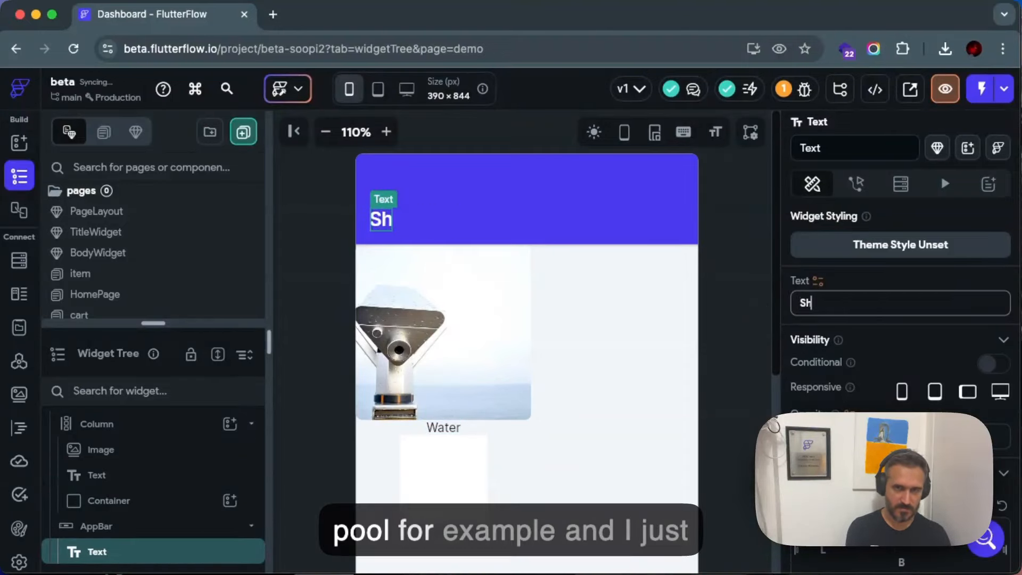
{"action": "type", "text": "imming pool"}
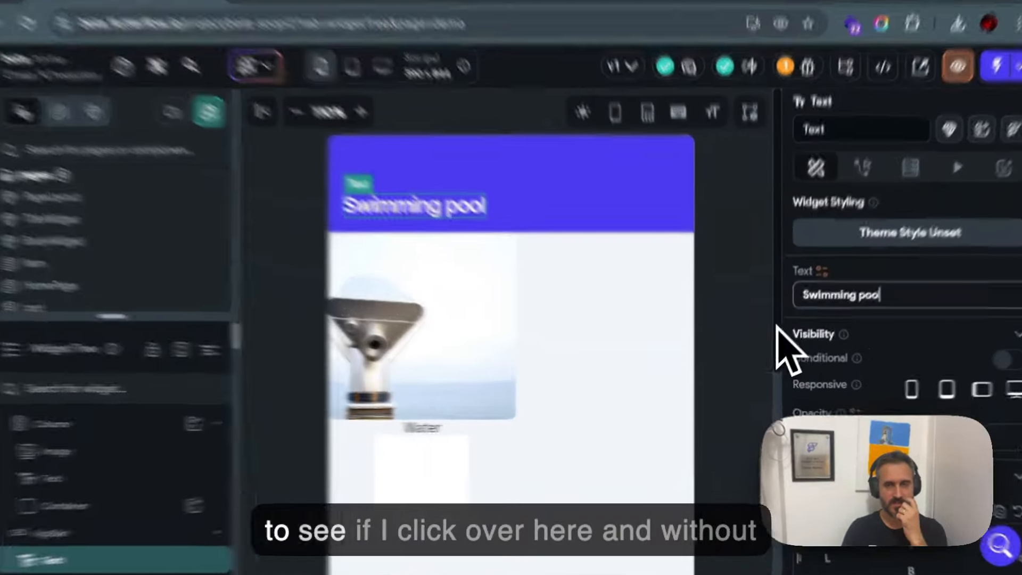
{"action": "left_click", "coordinate": [745, 340]}
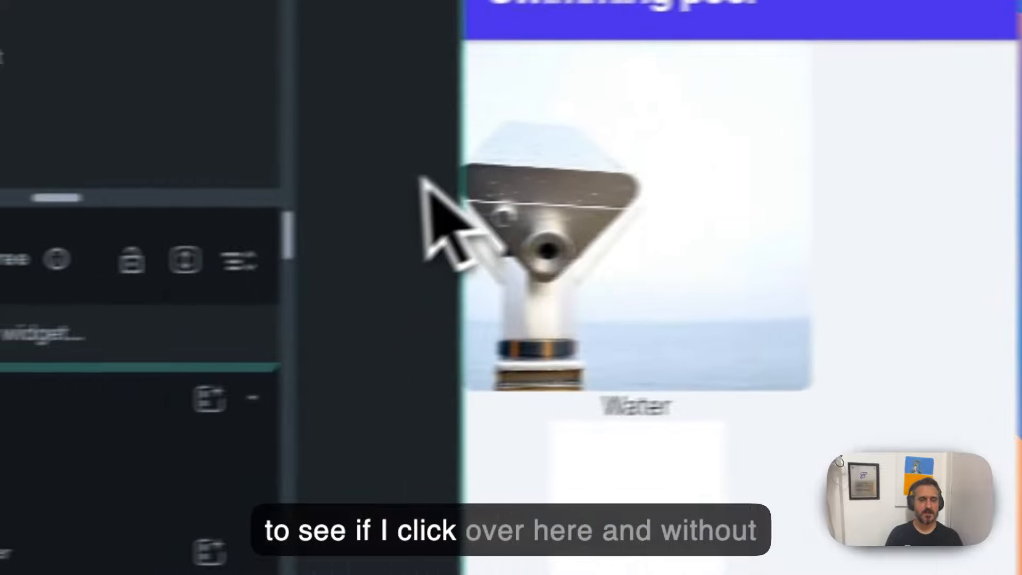
Step: Run Page Autocomplete on the demo page's column with the prompt "water" and accept the generated Pool Information and Pool Schedule content
{"action": "scroll", "coordinate": [335, 412], "scroll_direction": "up", "scroll_amount": 1}
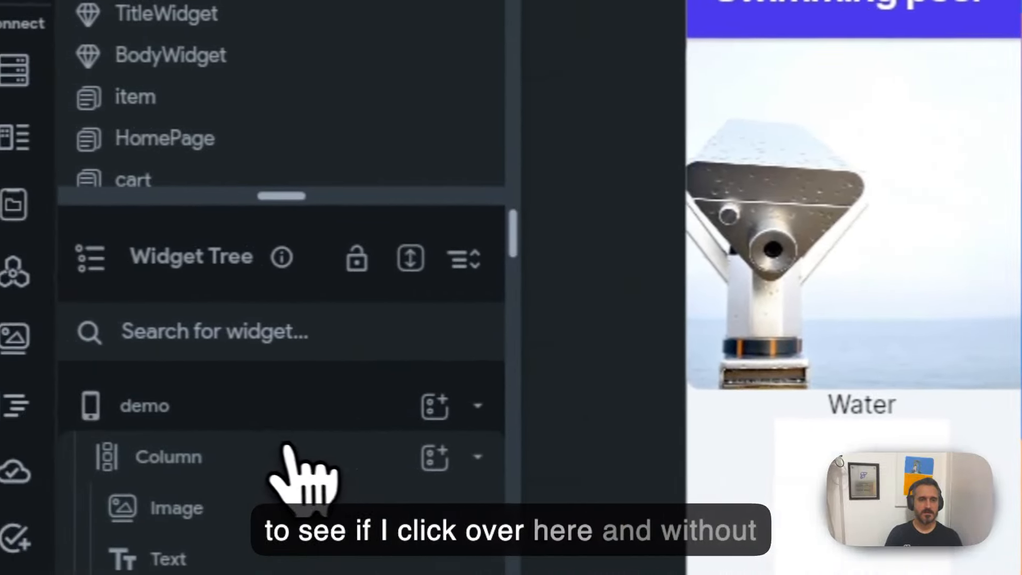
{"action": "left_click", "coordinate": [177, 448]}
{"action": "left_click", "coordinate": [378, 61]}
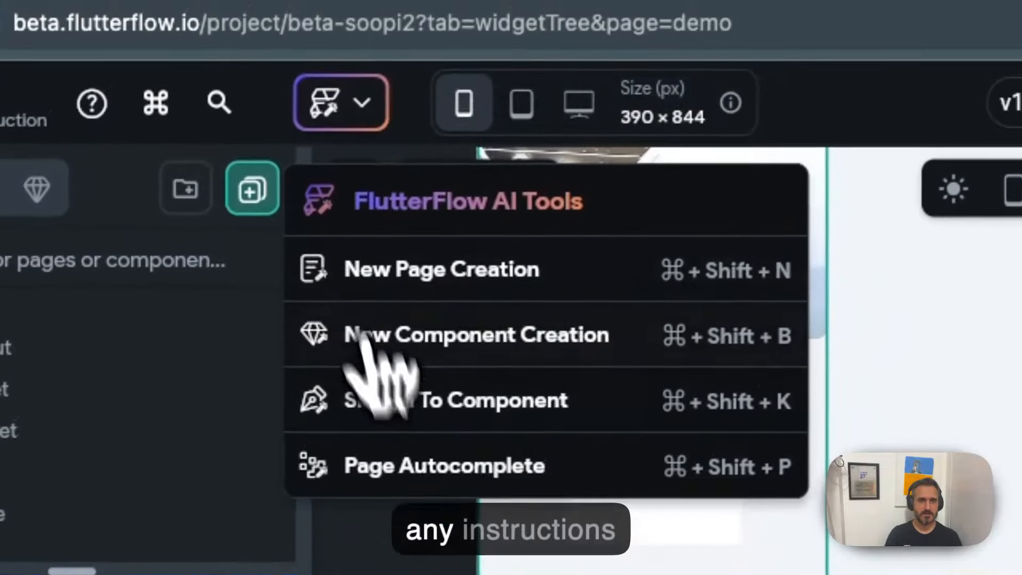
{"action": "left_click", "coordinate": [453, 430]}
{"action": "left_click", "coordinate": [722, 300]}
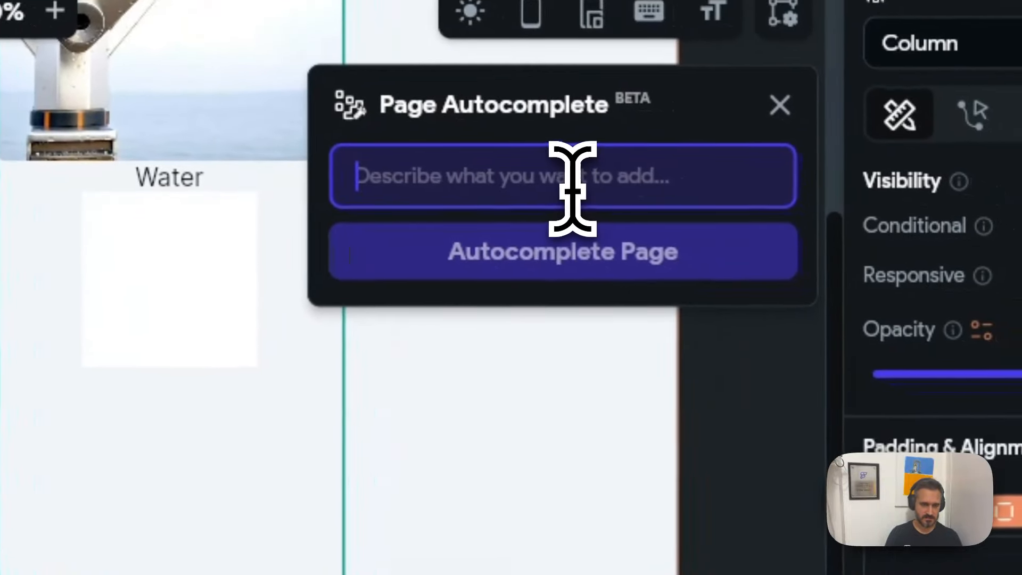
{"action": "left_click", "coordinate": [586, 193]}
{"action": "type", "text": "water"}
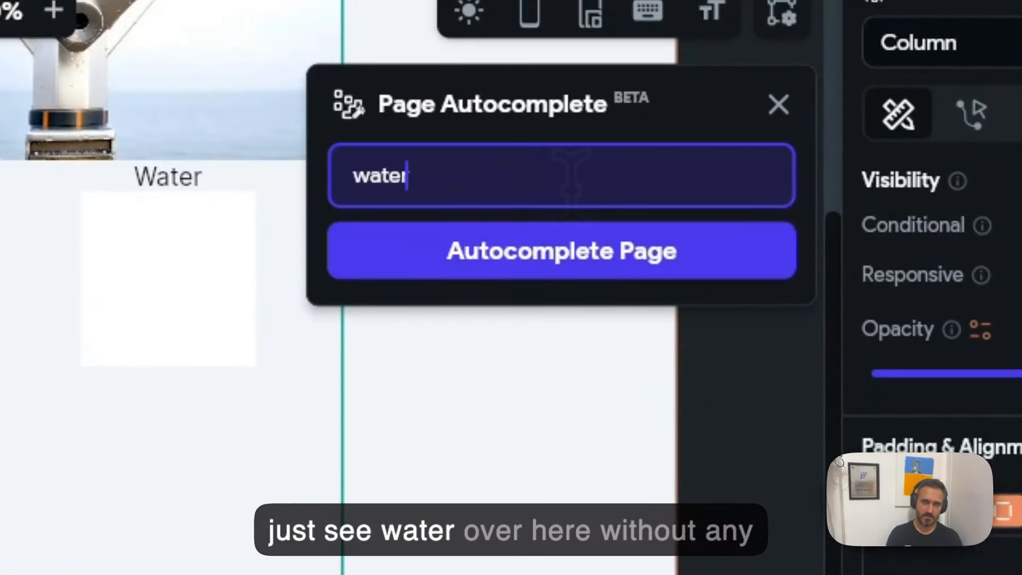
{"action": "left_click", "coordinate": [622, 237]}
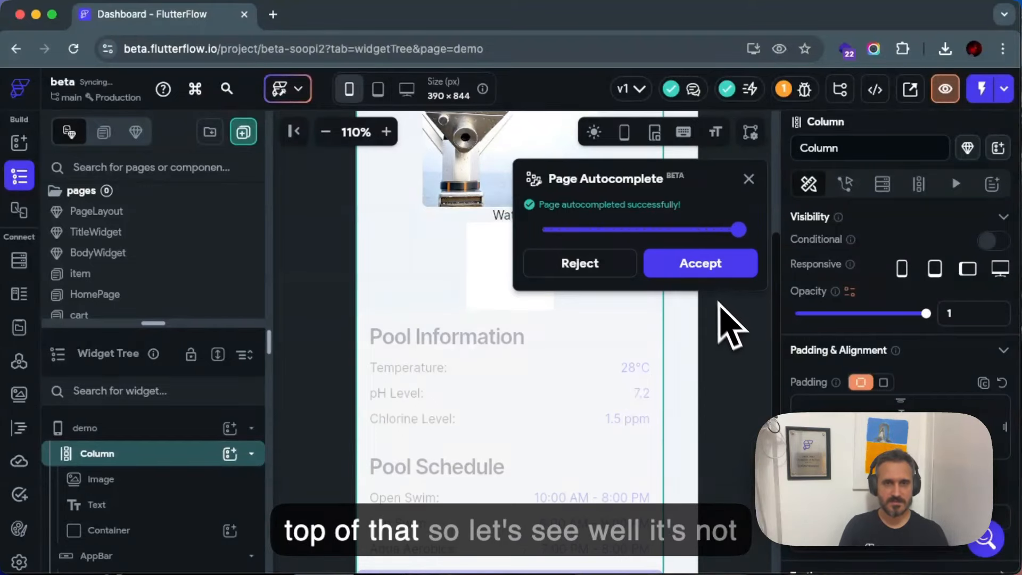
{"action": "left_click", "coordinate": [702, 266]}
{"action": "scroll", "coordinate": [577, 342], "scroll_direction": "up", "scroll_amount": 3}
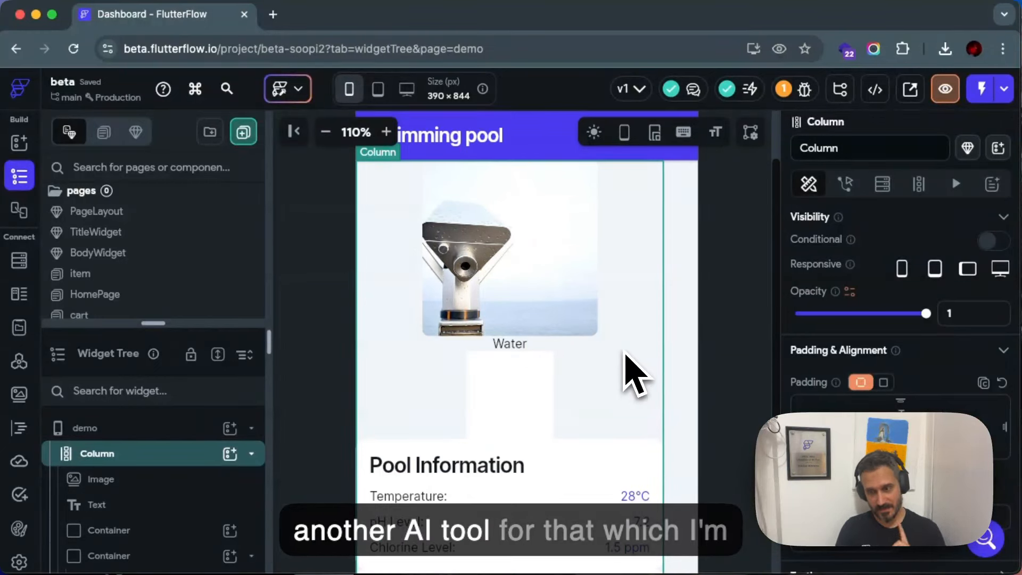
Step: Review the generated Pool Information, Pool Schedule and booking button content against the demo page's title, image and text
{"action": "scroll", "coordinate": [631, 373], "scroll_direction": "down", "scroll_amount": 2}
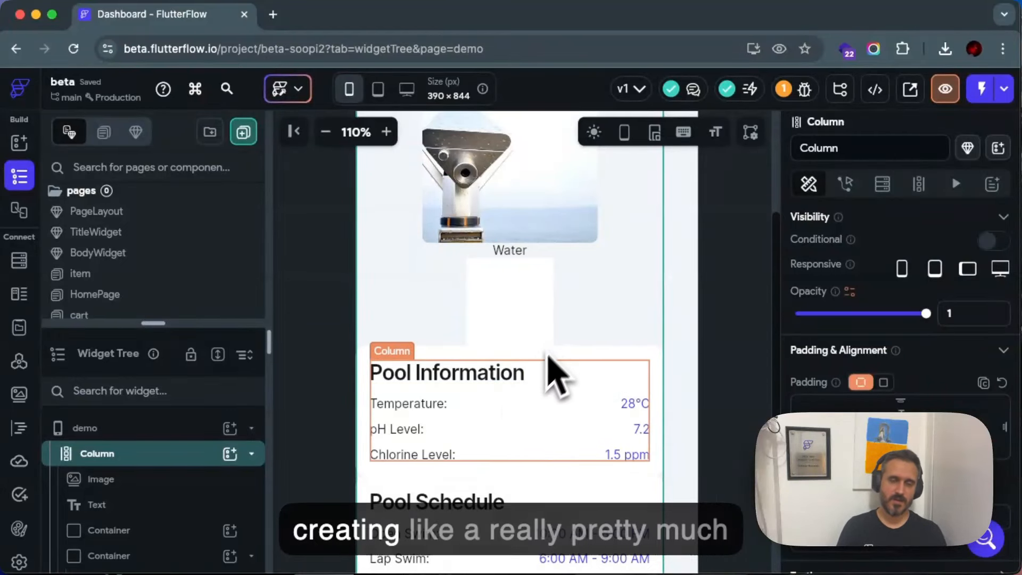
{"action": "scroll", "coordinate": [542, 389], "scroll_direction": "down", "scroll_amount": 2}
{"action": "scroll", "coordinate": [553, 408], "scroll_direction": "down", "scroll_amount": 1}
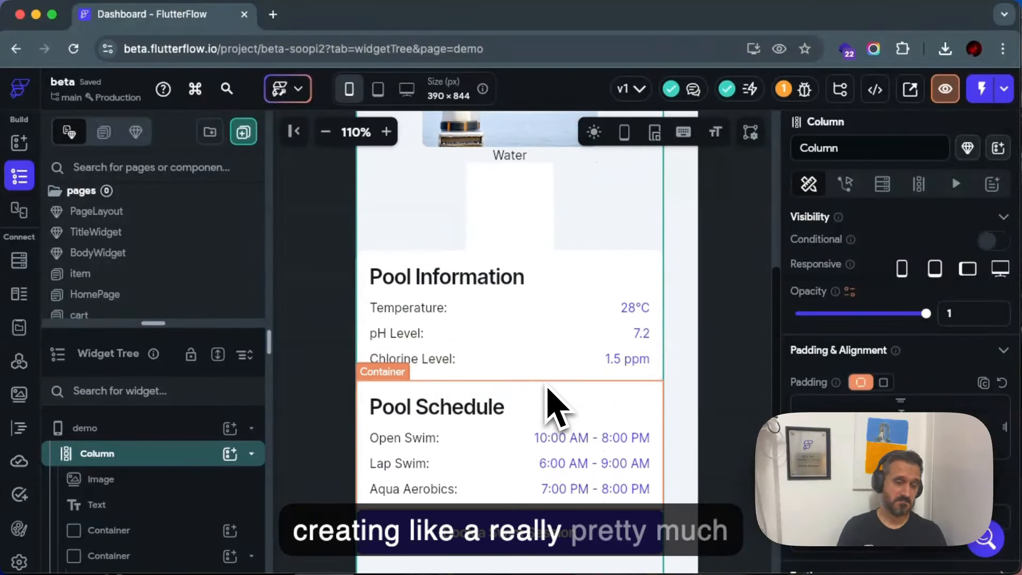
{"action": "scroll", "coordinate": [554, 404], "scroll_direction": "down", "scroll_amount": 2}
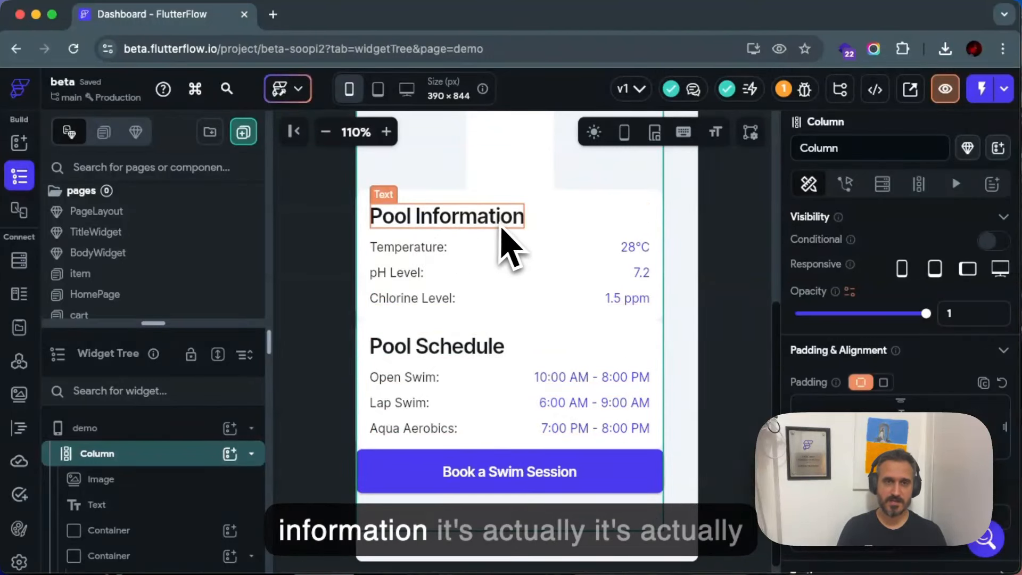
{"action": "scroll", "coordinate": [506, 244], "scroll_direction": "up", "scroll_amount": 10}
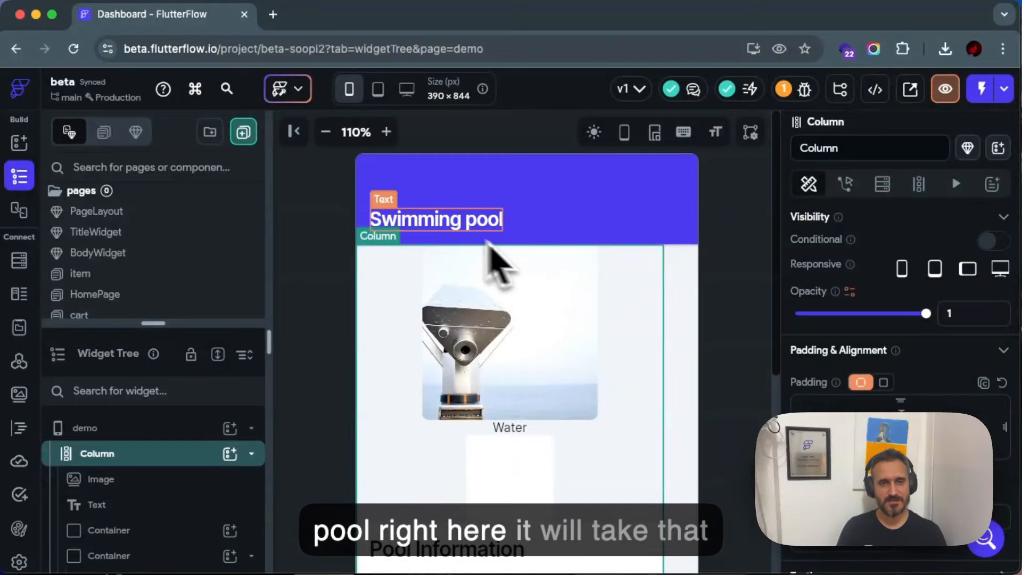
{"action": "scroll", "coordinate": [500, 250], "scroll_direction": "down", "scroll_amount": 5}
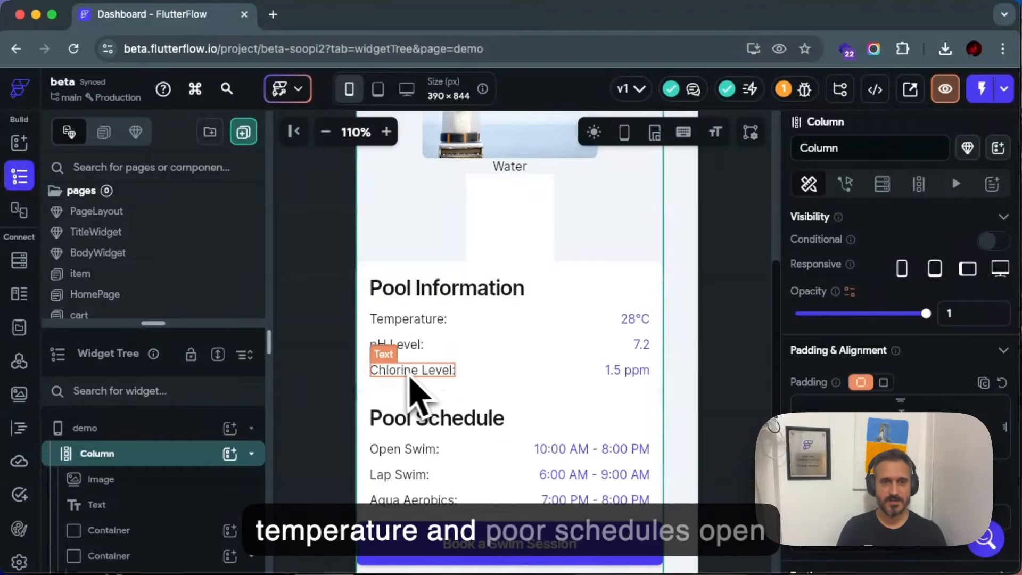
{"action": "scroll", "coordinate": [436, 394], "scroll_direction": "down", "scroll_amount": 1}
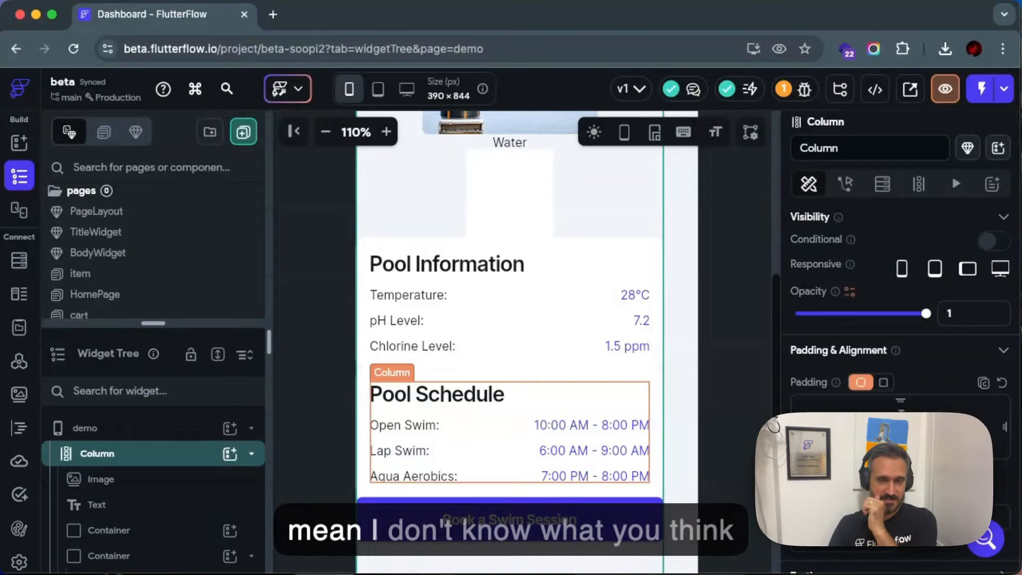
{"action": "scroll", "coordinate": [497, 442], "scroll_direction": "up", "scroll_amount": 5}
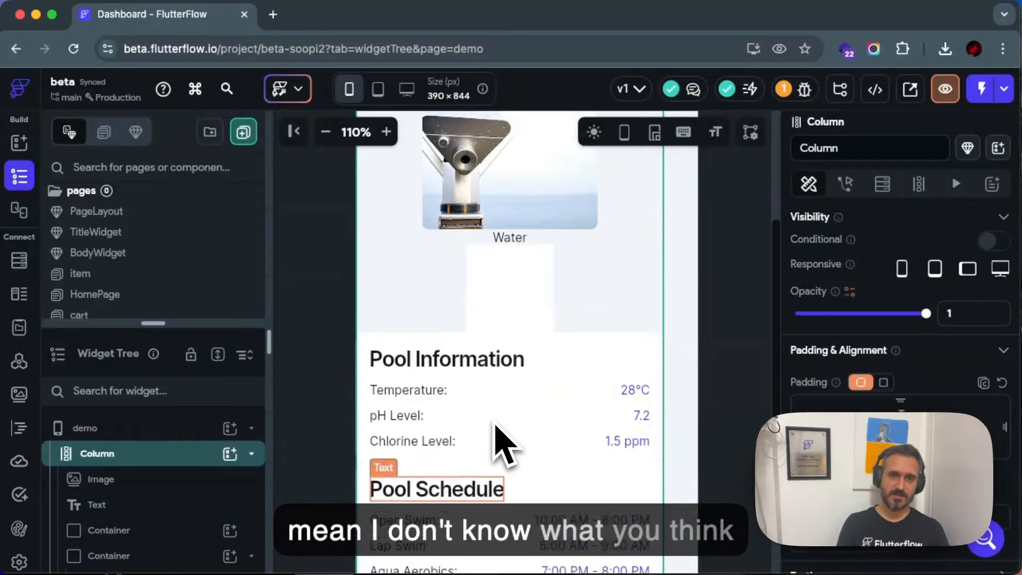
{"action": "left_click", "coordinate": [729, 341]}
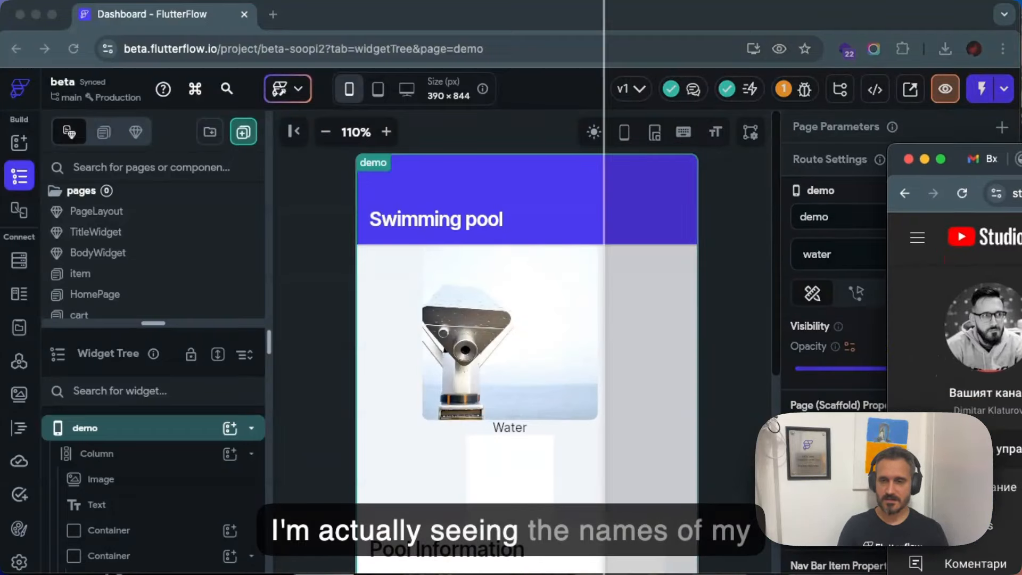
{"action": "left_click", "coordinate": [684, 401]}
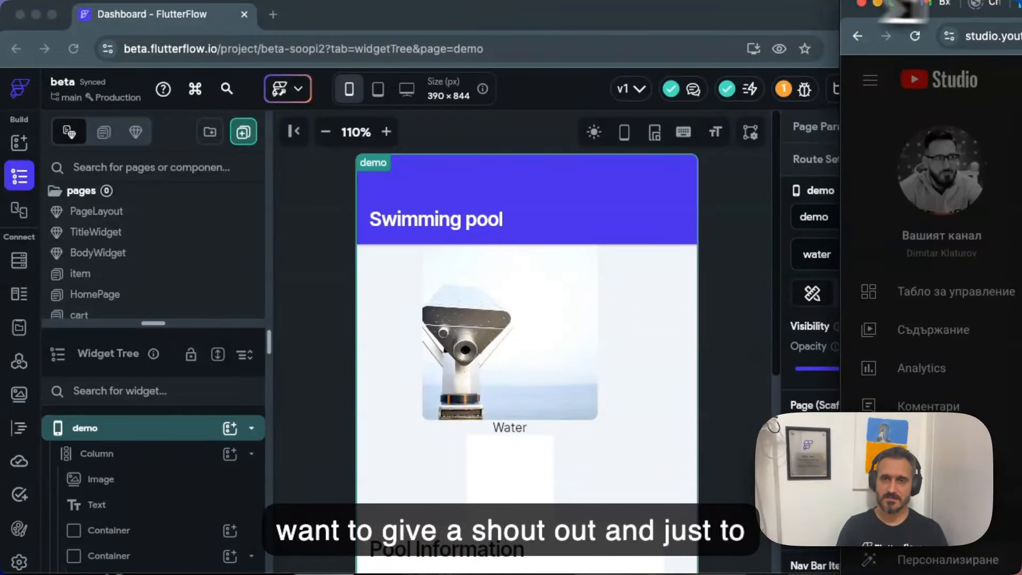
{"action": "left_click_drag", "start_coordinate": [878, 4], "coordinate": [1021, 5]}
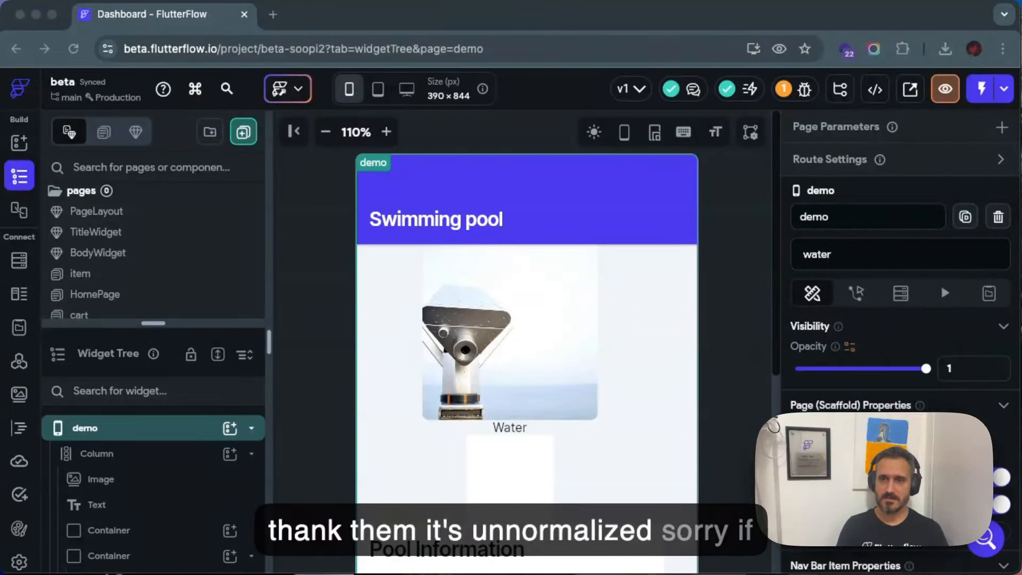